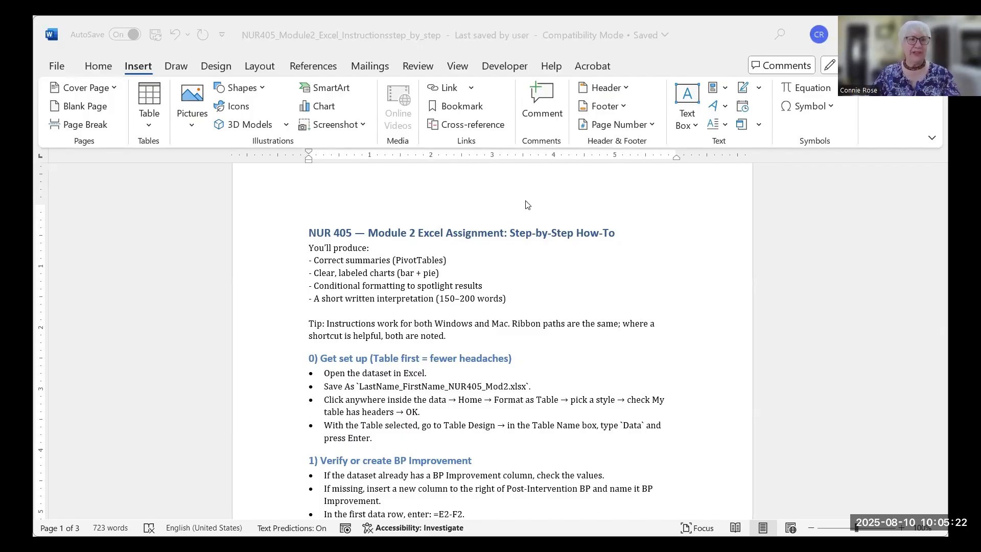
- Switch from the Word assignment instructions to the patient BP workbook in Excel
key(alt+Tab)
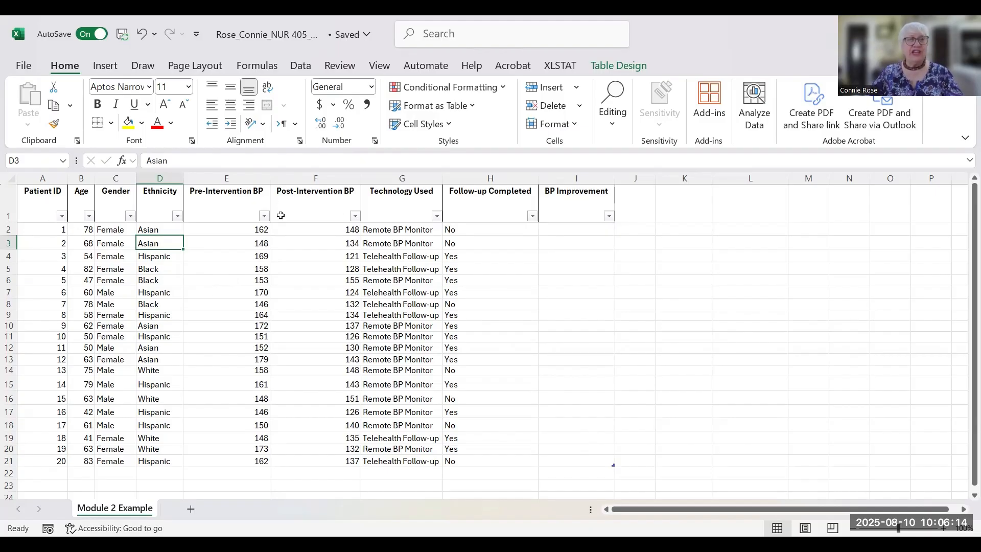
click(35, 203)
double_click(37, 199)
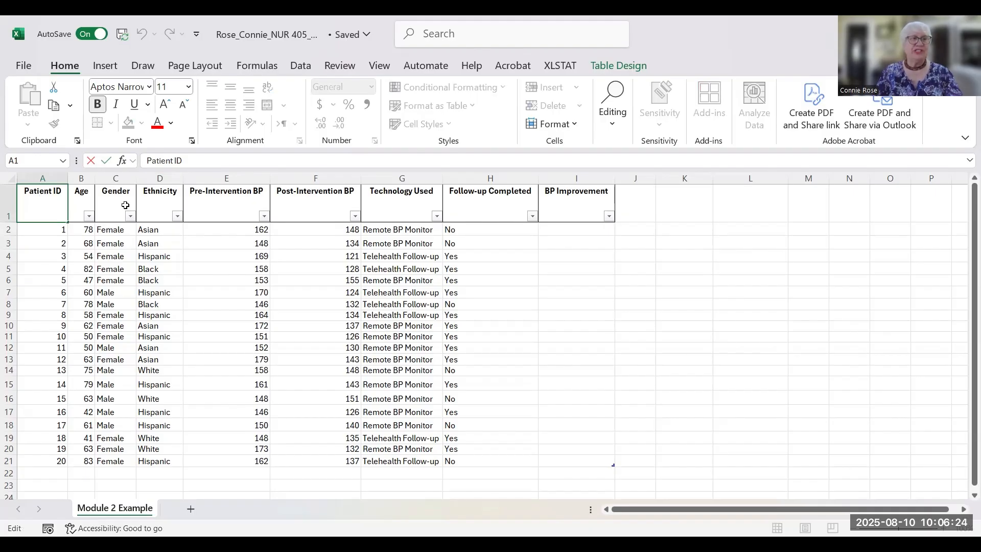
text(P)
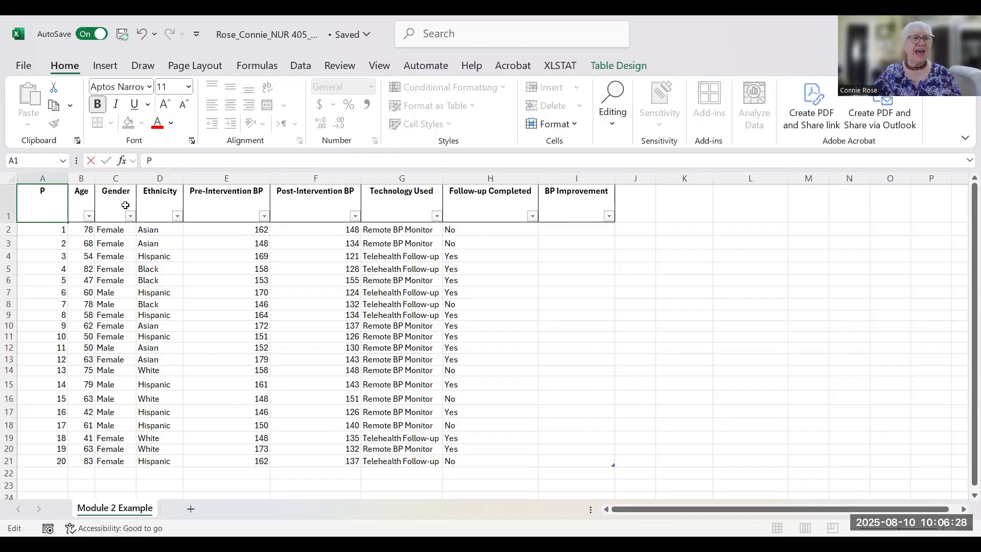
text(t ID)
key(BackSpace)
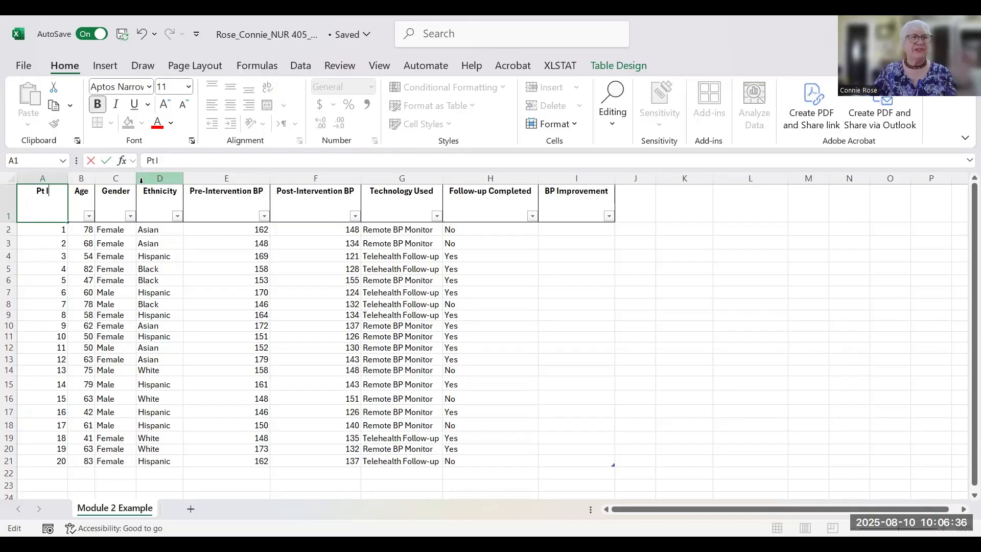
key(ctrl+z)
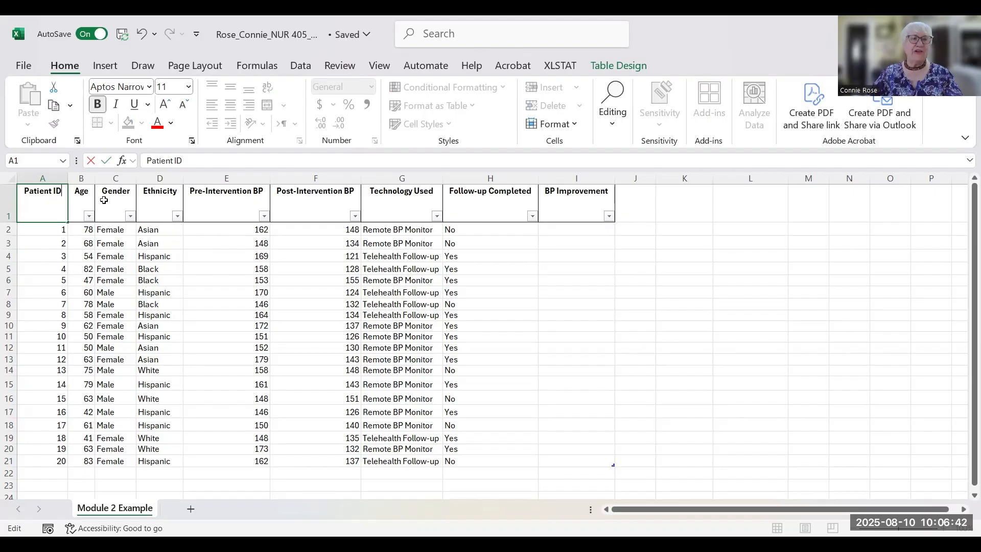
drag(355, 200, 34, 200)
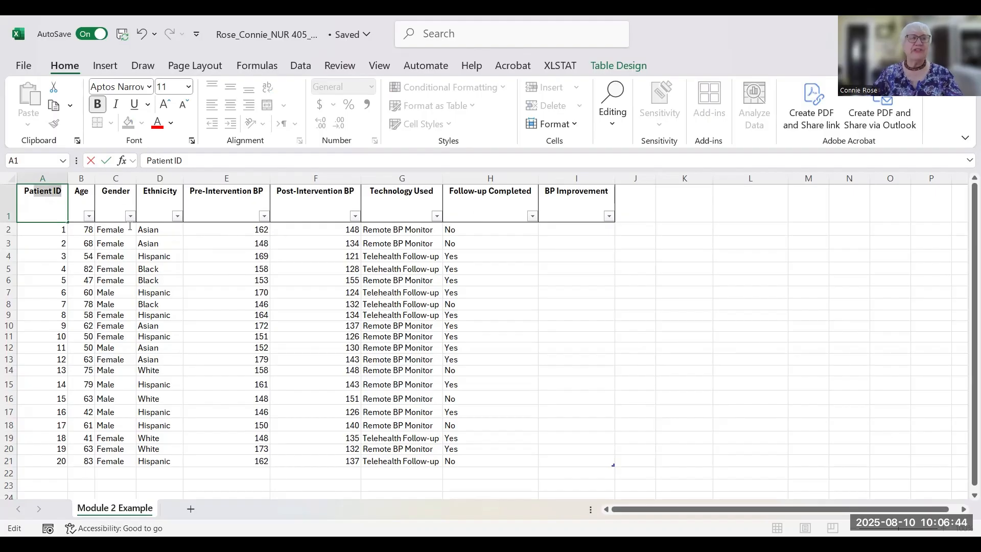
key(Escape)
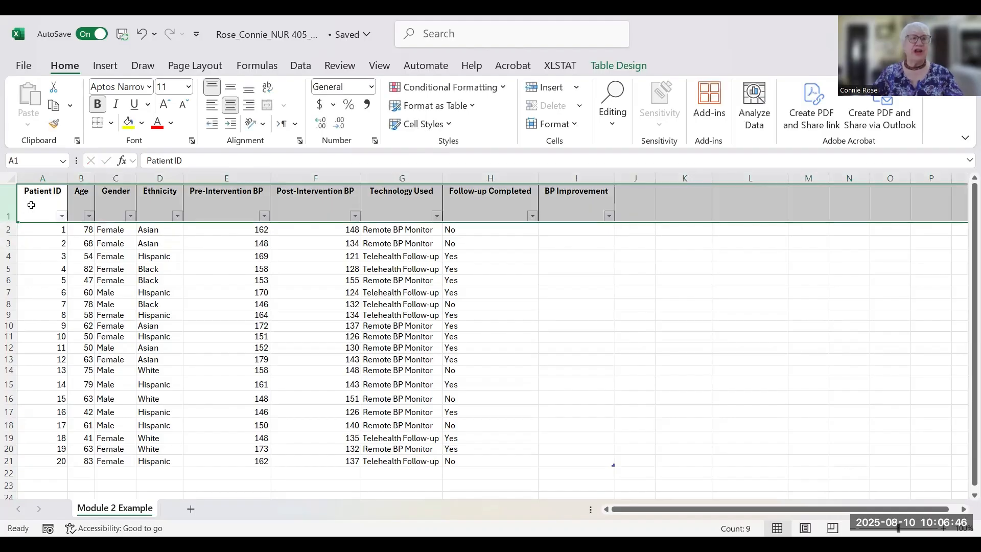
drag(31, 205, 572, 210)
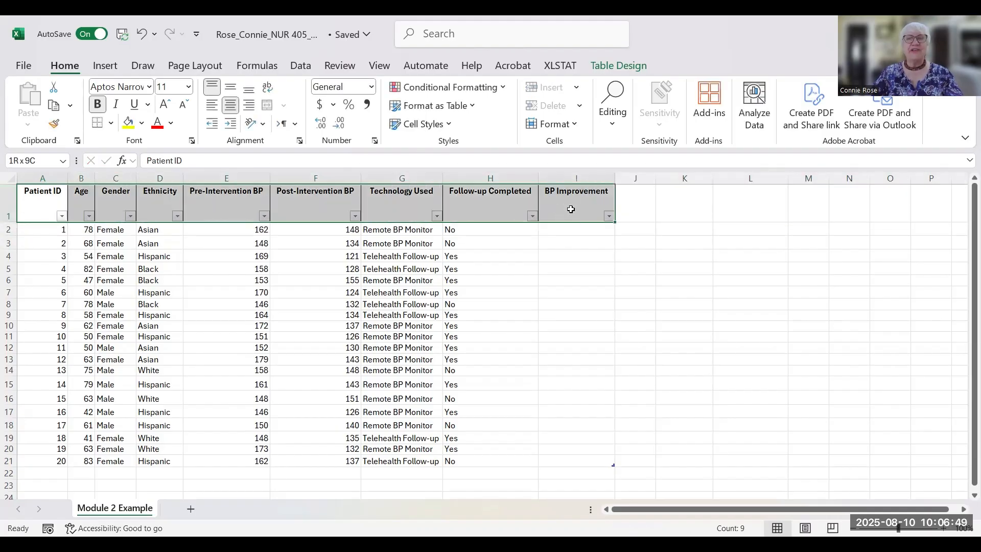
click(98, 105)
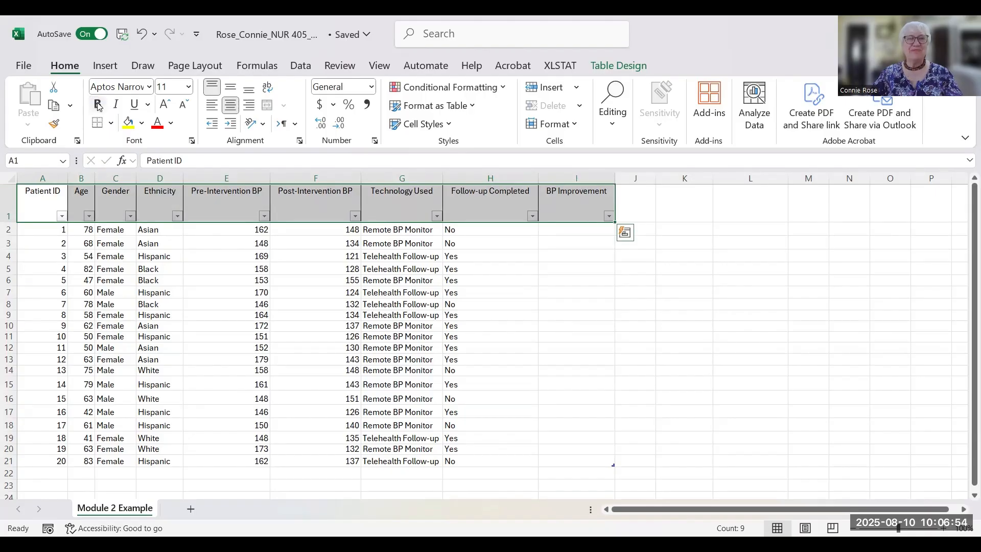
click(99, 106)
click(634, 315)
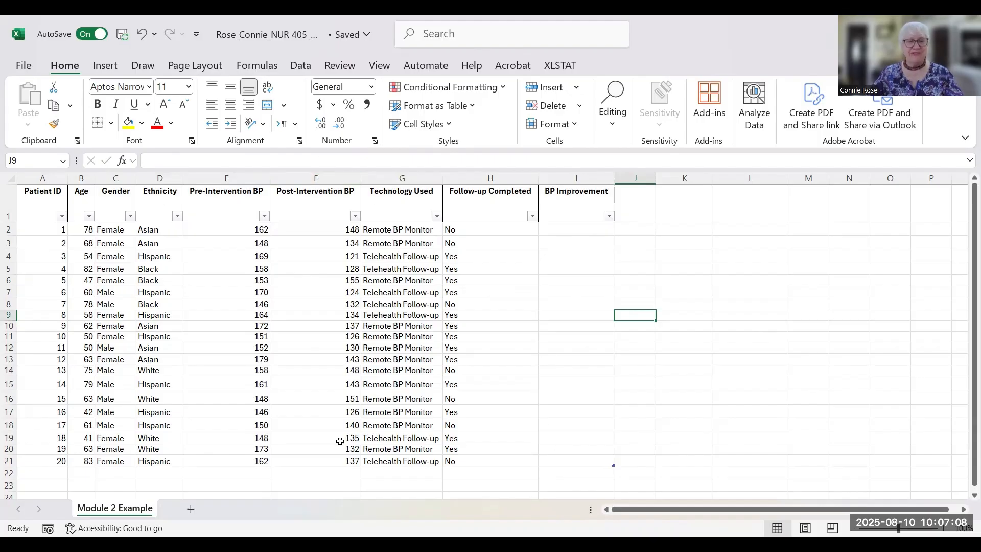
click(20, 57)
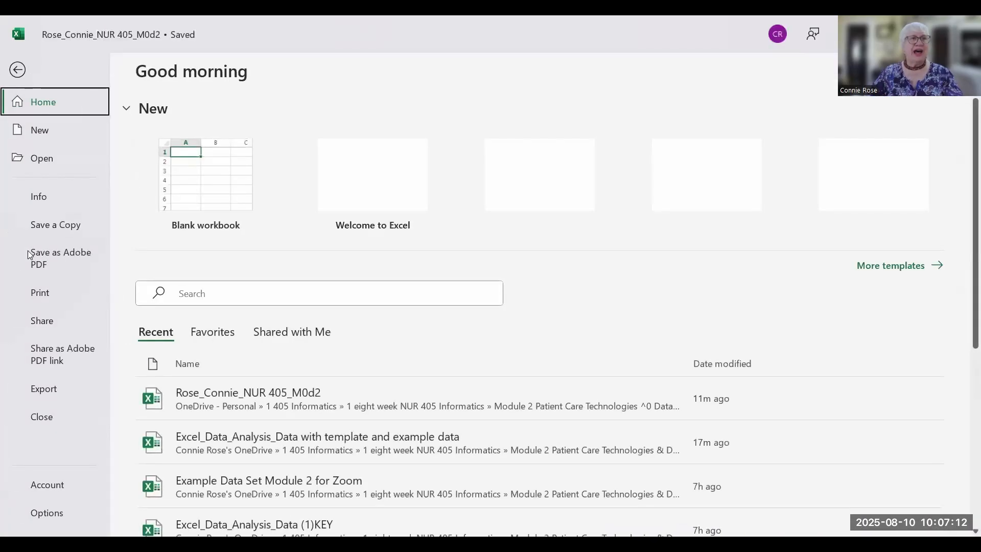
click(62, 225)
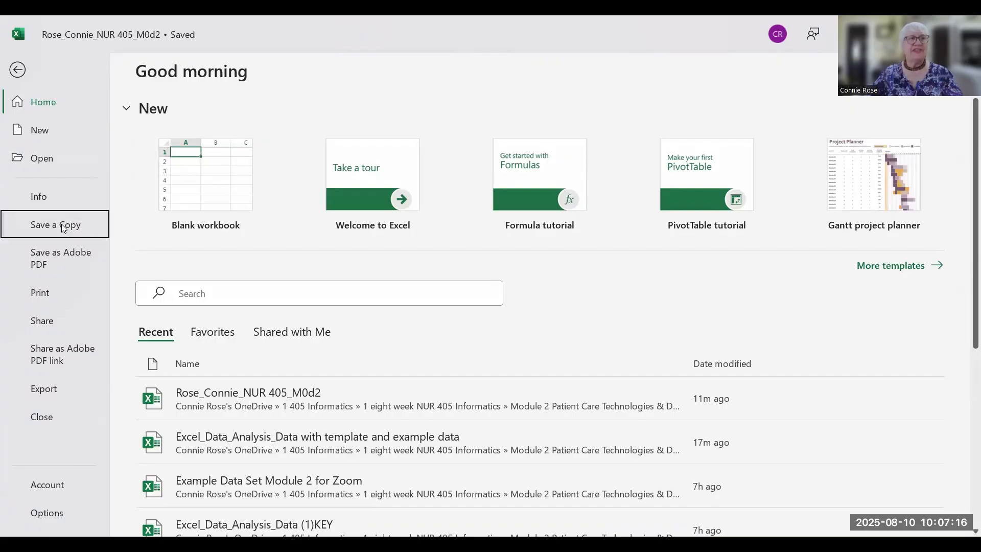
double_click(248, 157)
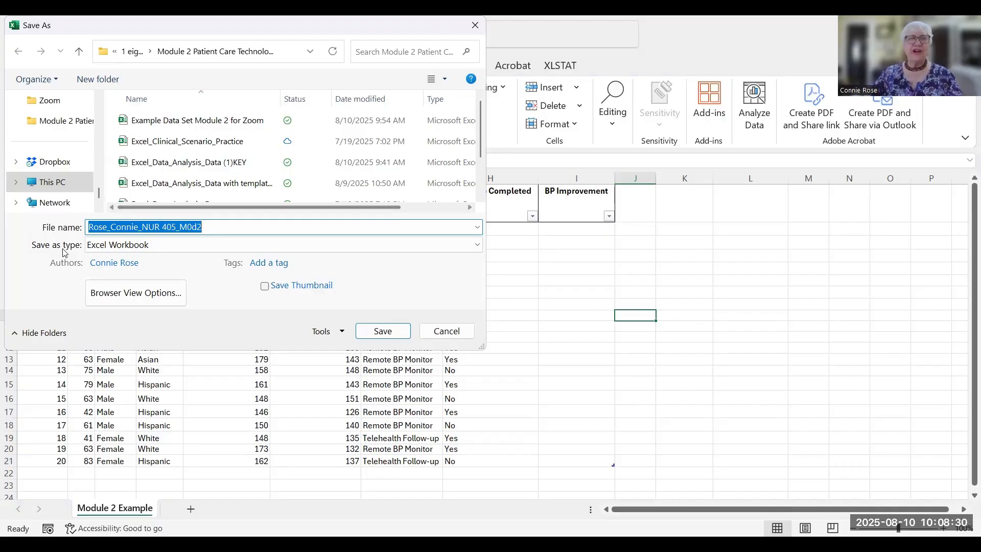
click(385, 332)
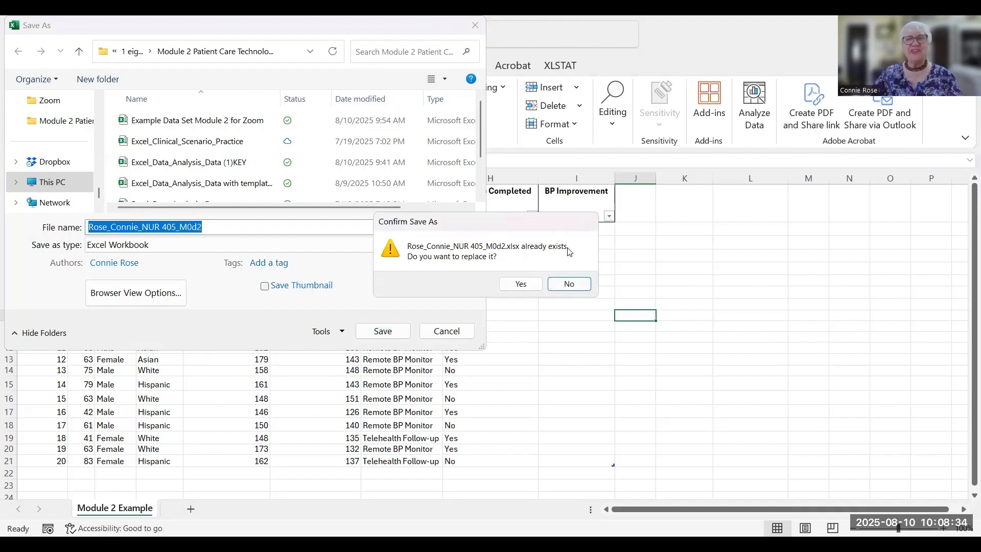
click(566, 284)
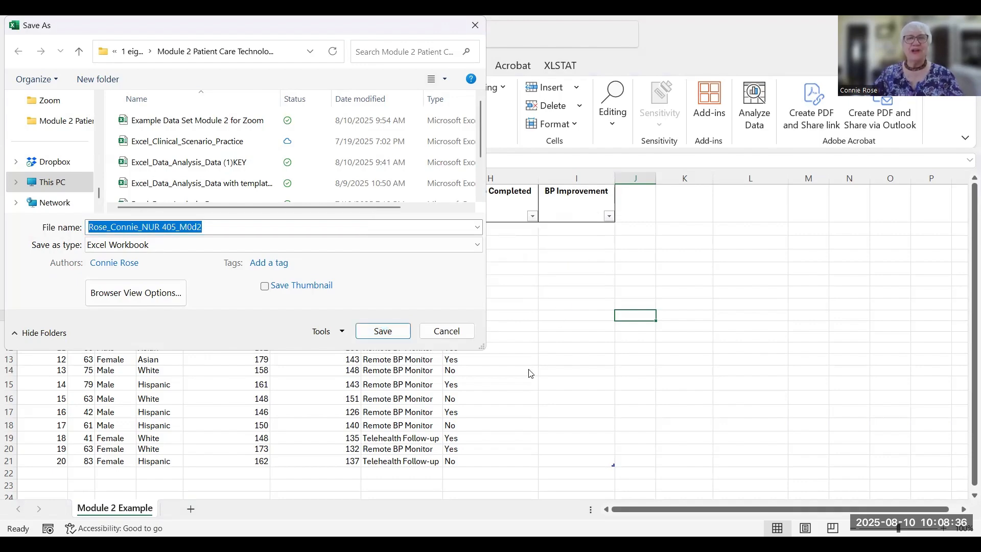
key(Escape)
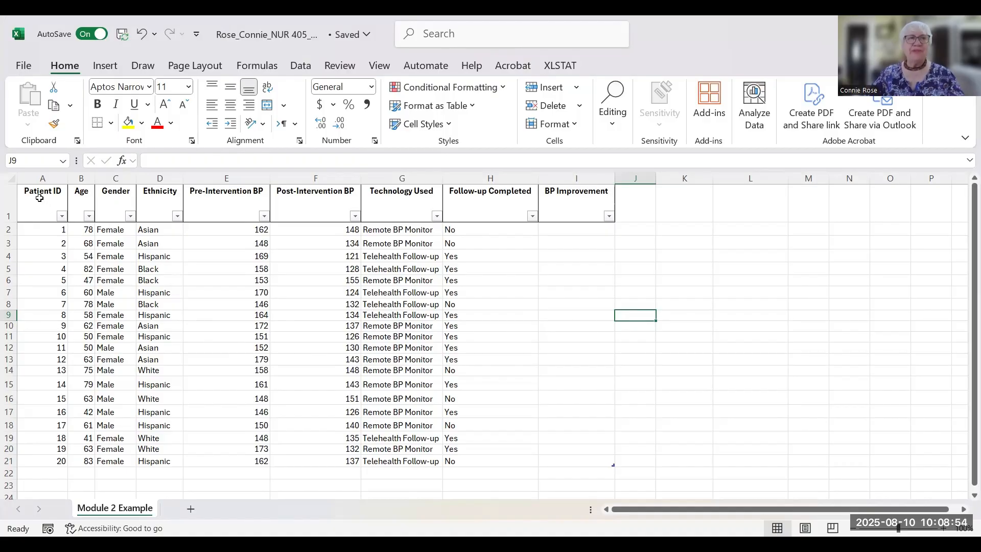
- Format the patient data range as a table with a dark teal header style
drag(37, 198, 596, 463)
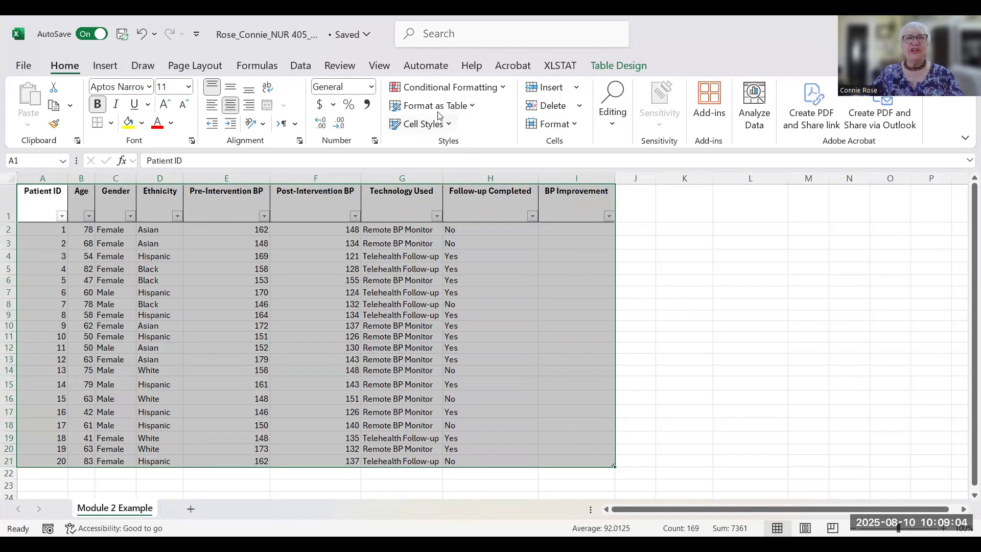
click(473, 106)
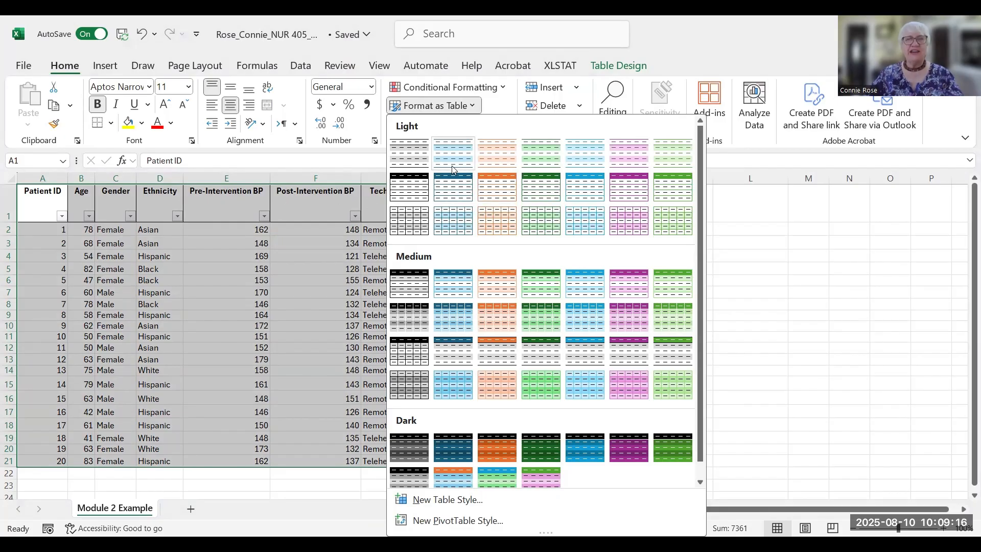
click(452, 192)
click(750, 280)
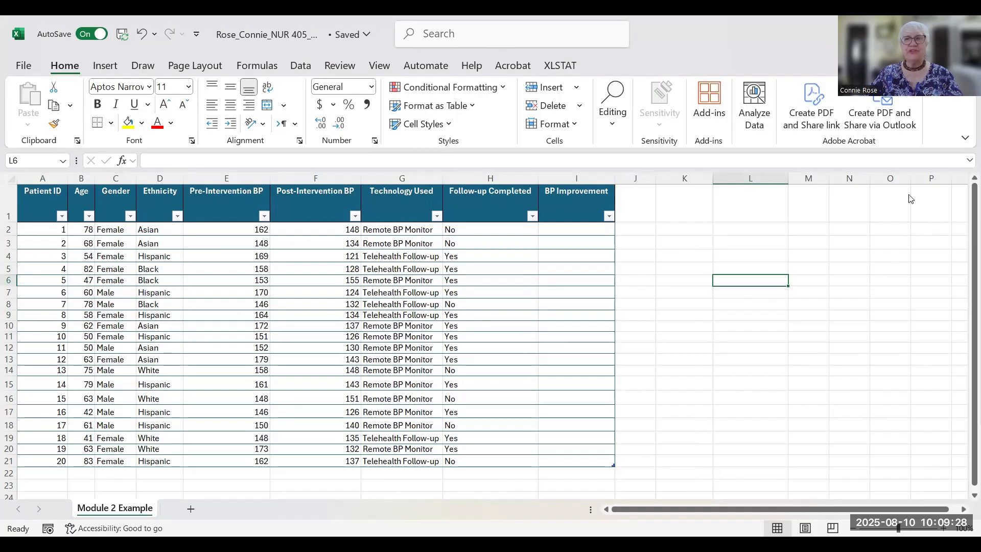
click(169, 244)
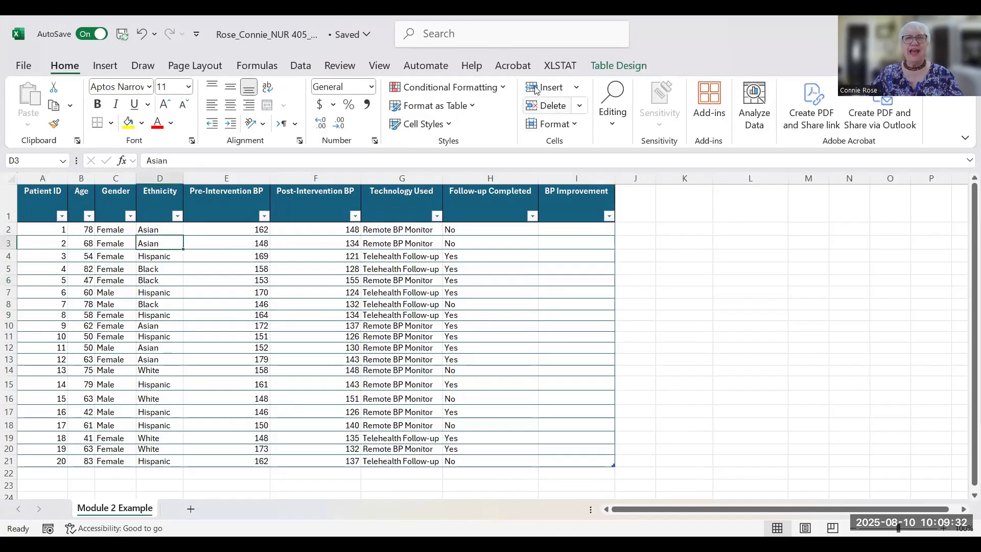
- Clear Table1's style, then apply a blue-header banded Light table style
click(620, 68)
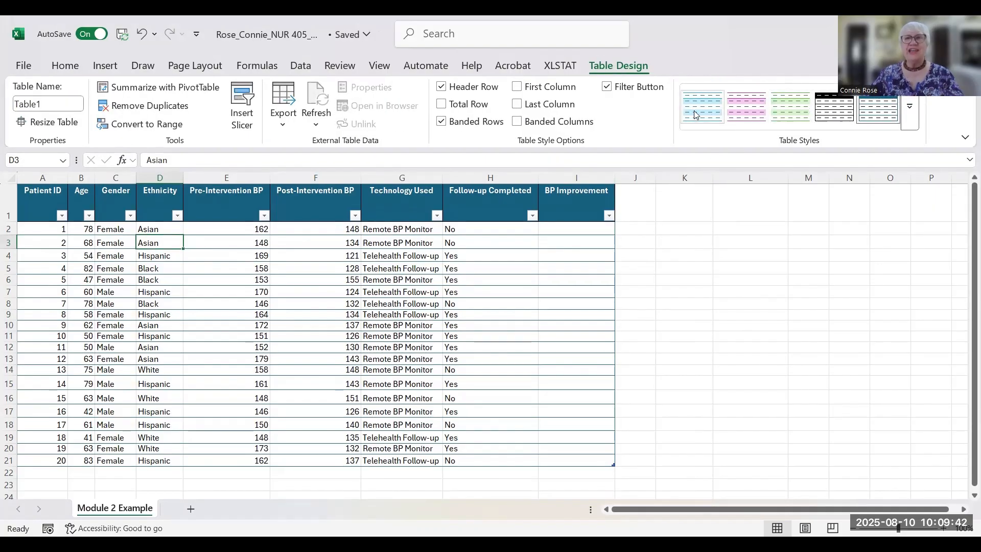
click(909, 112)
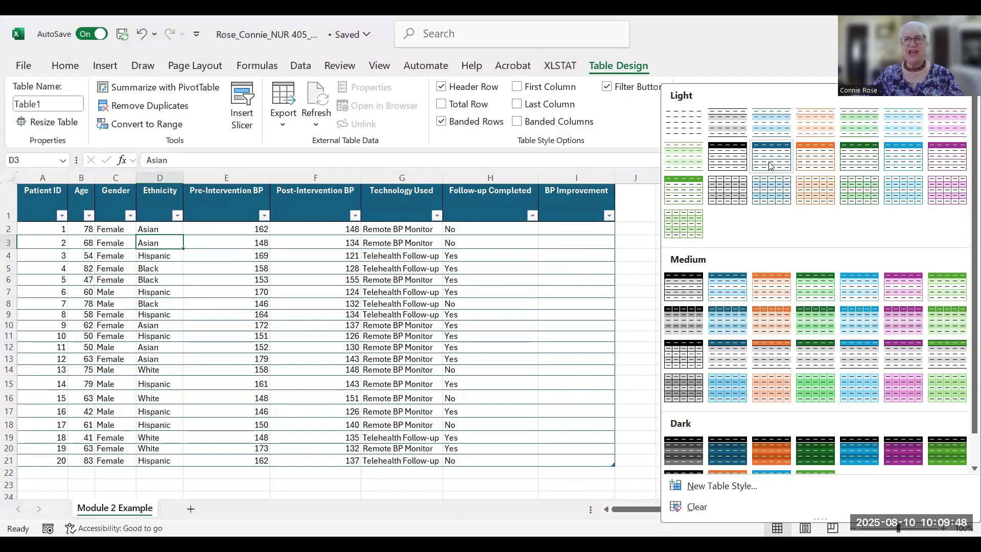
click(680, 124)
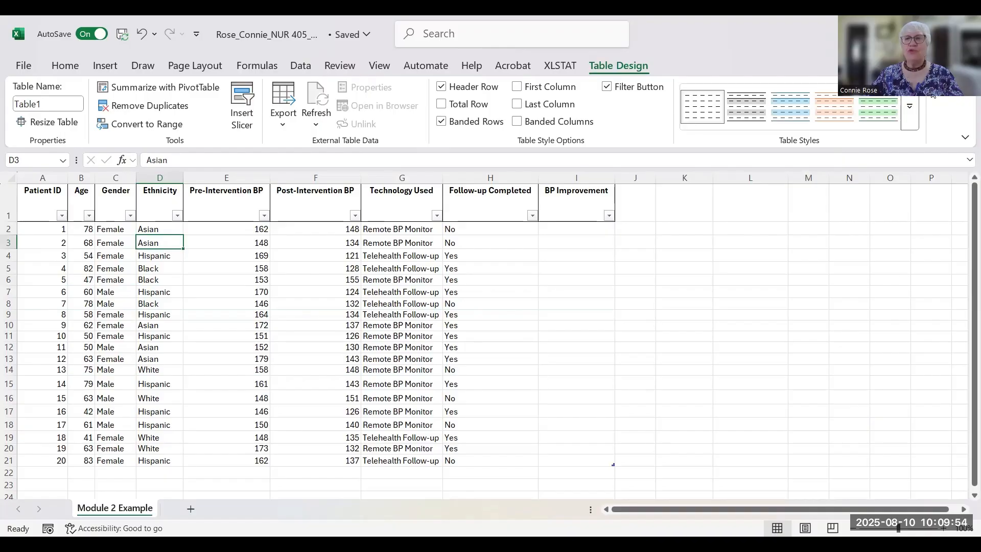
click(913, 111)
click(783, 155)
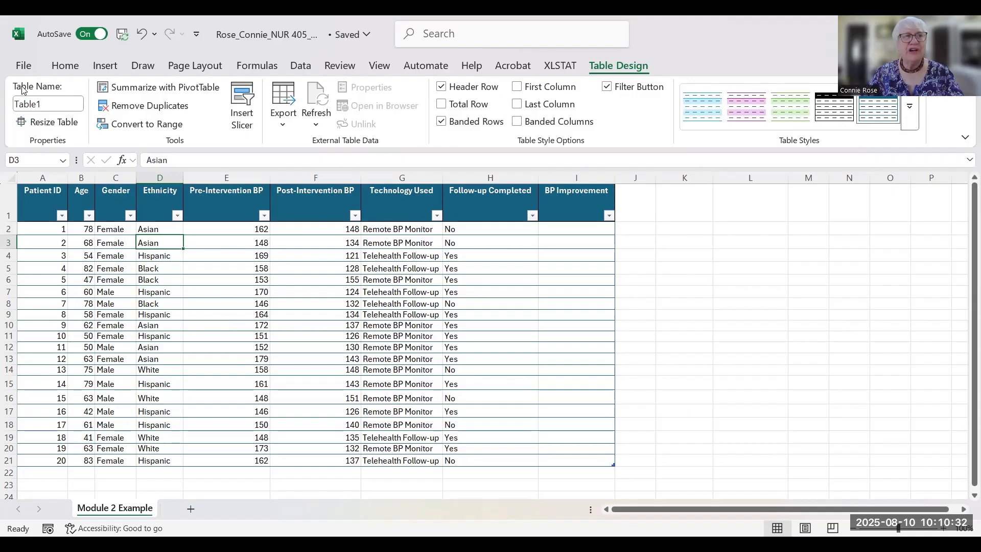
click(47, 104)
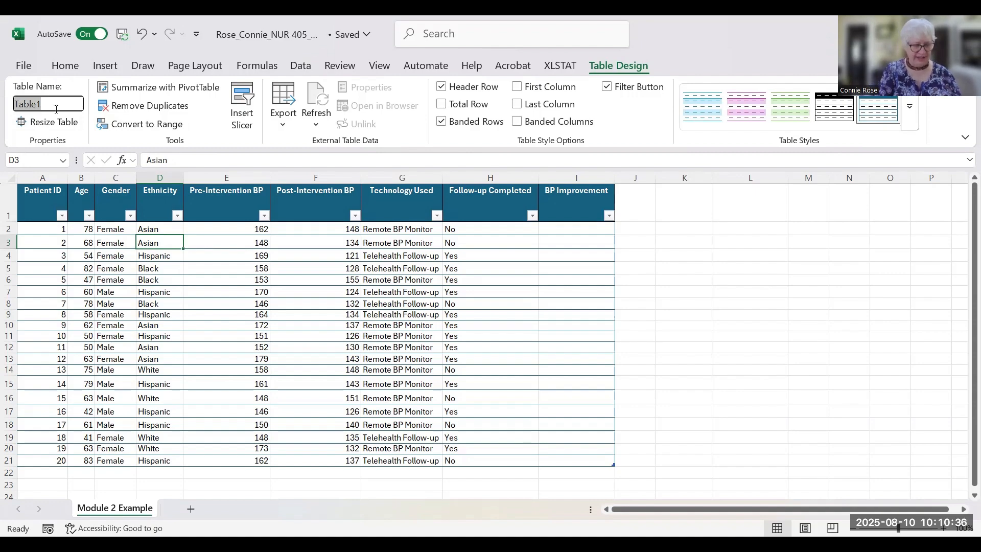
text(Data)
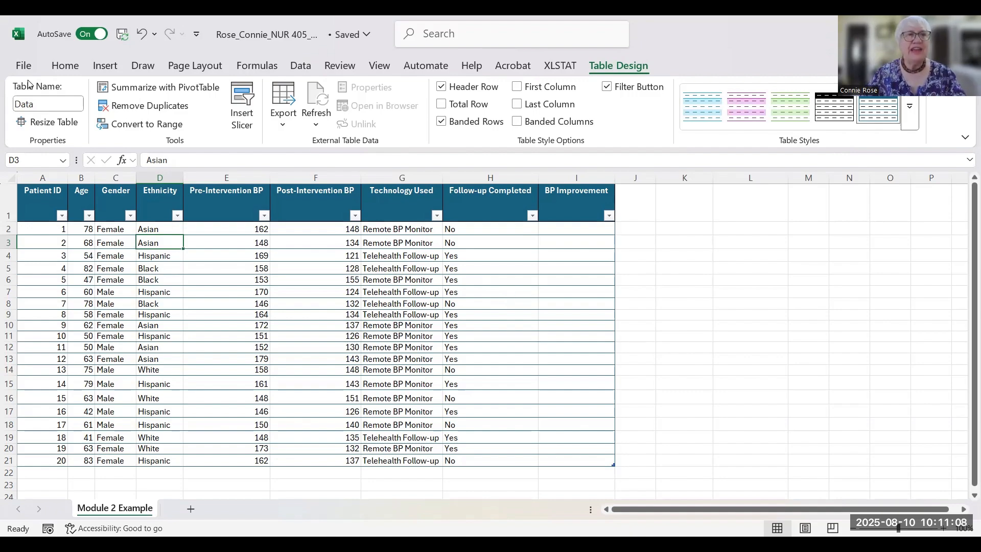
click(65, 65)
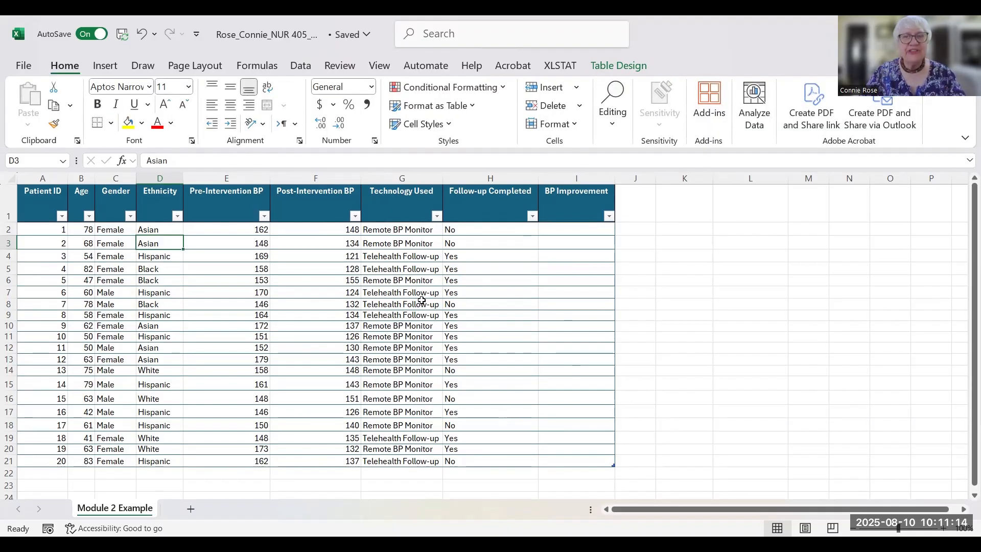
click(577, 227)
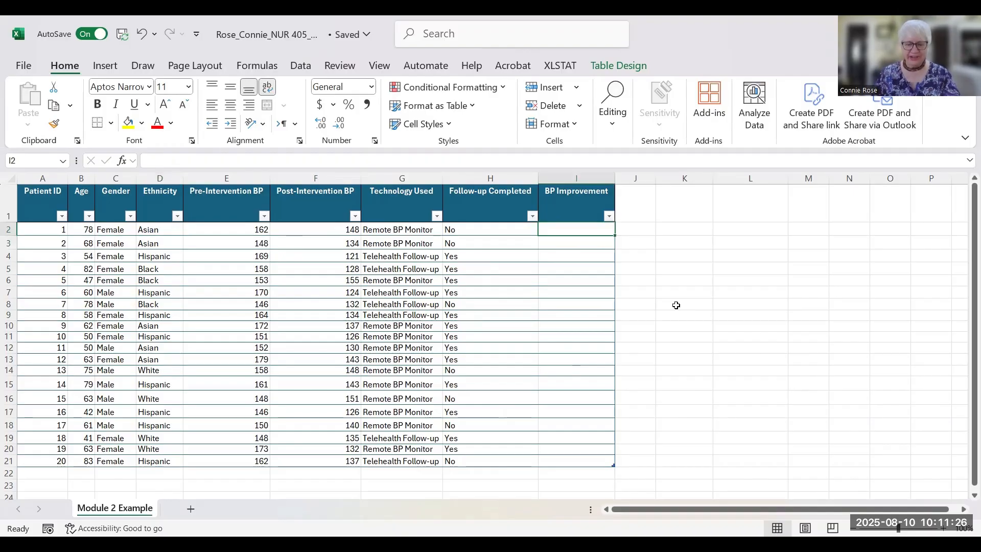
- Enter =[@[Pre-Intervention BP]]-[@[Post-Intervention BP]] in I2 to fill the BP Improvement column
text(=)
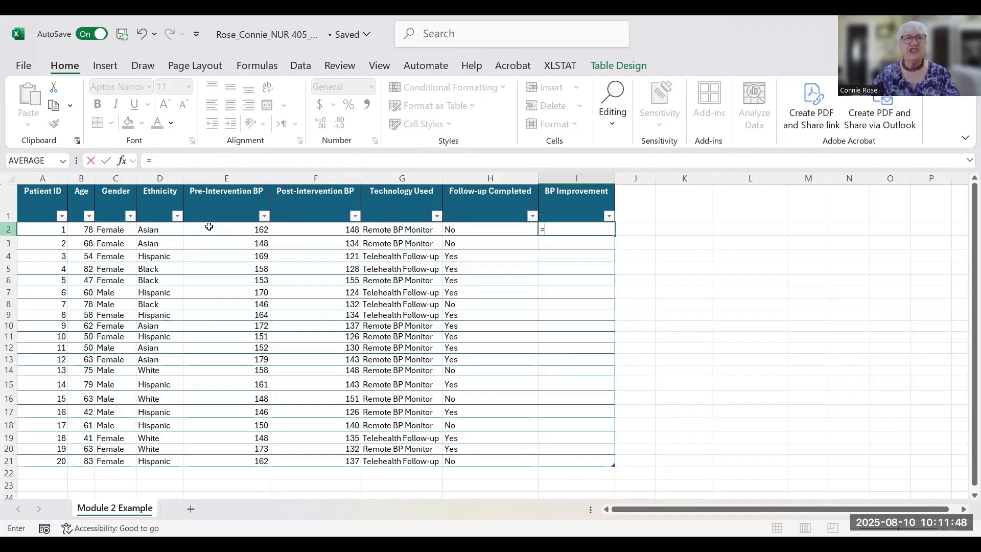
click(226, 227)
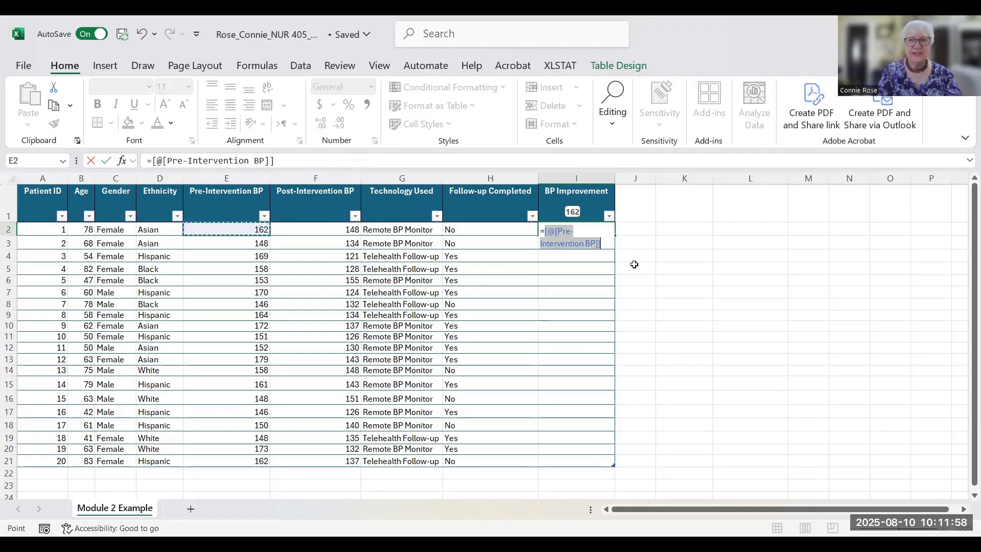
text(-)
click(341, 233)
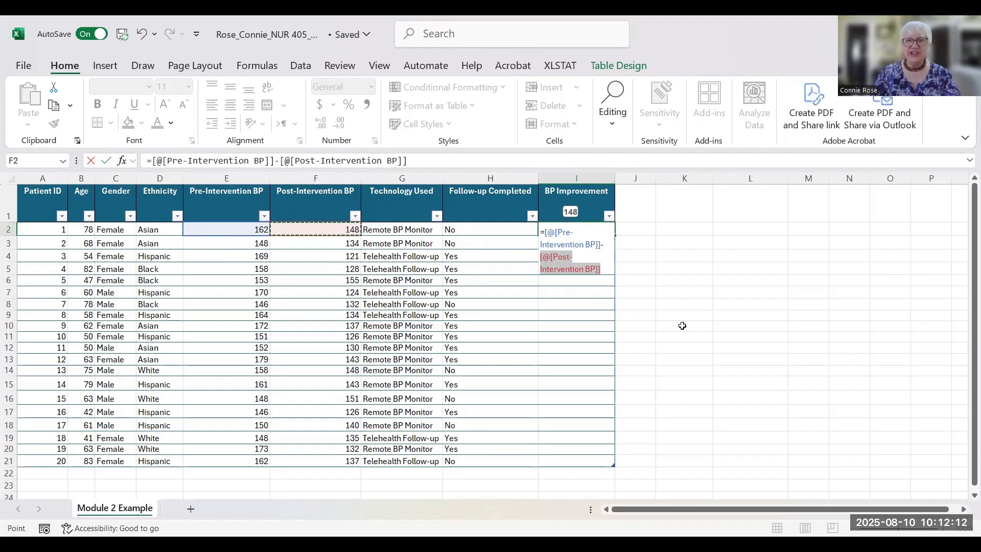
key(Return)
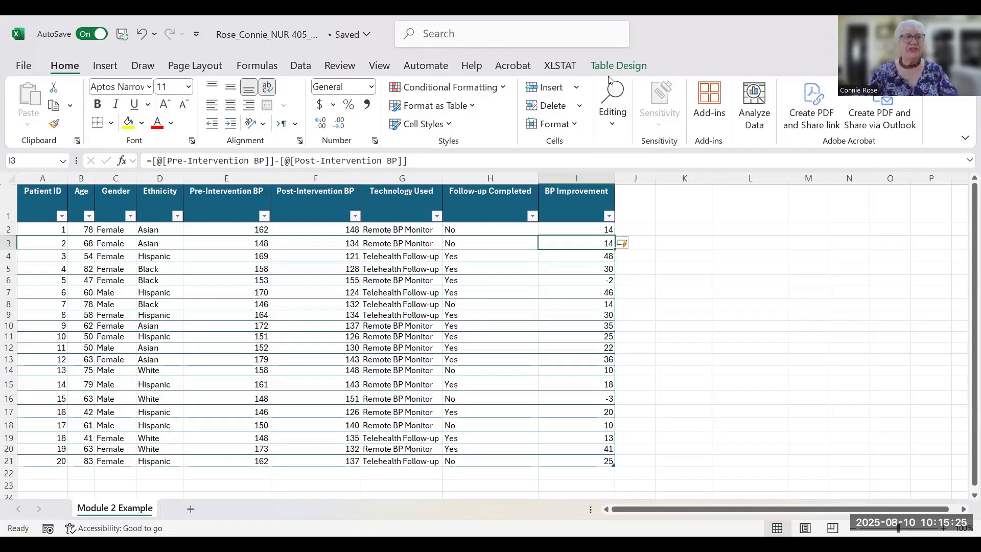
- Insert a PivotTable from the Data table into the existing worksheet at cell K1
click(155, 230)
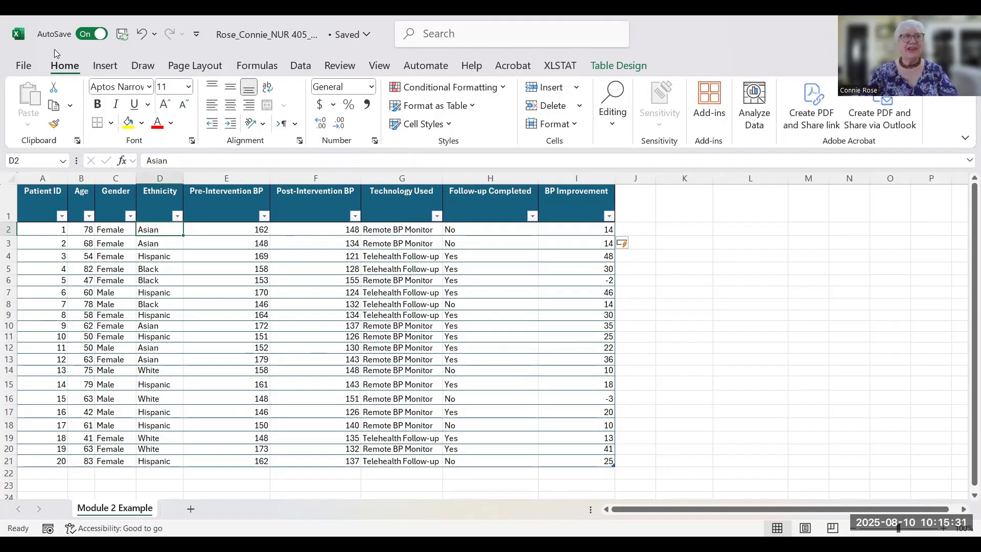
click(107, 69)
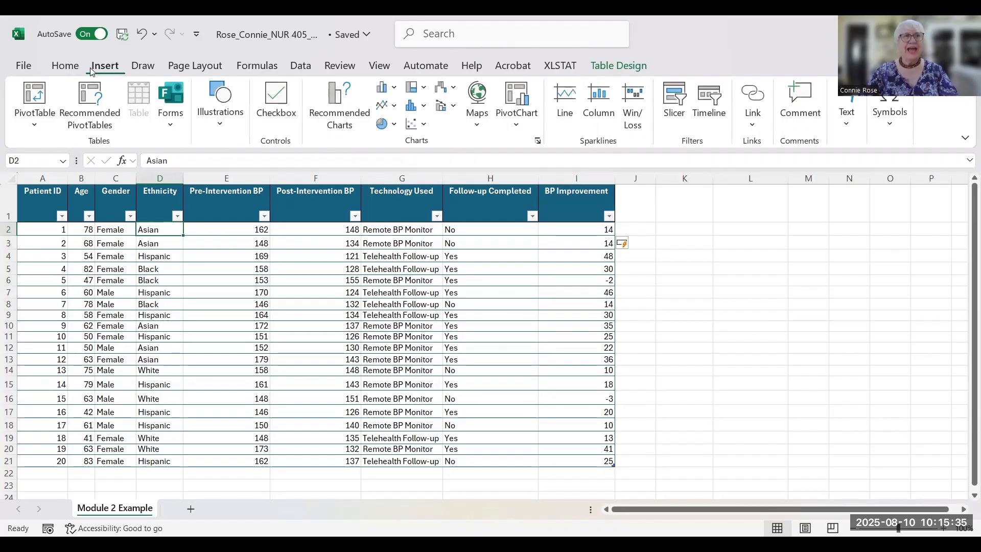
click(31, 89)
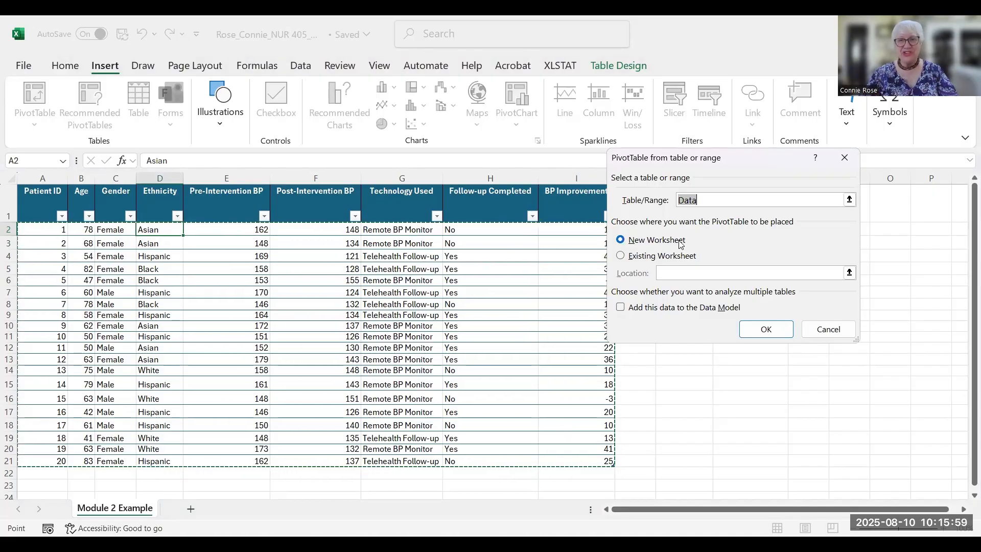
click(620, 255)
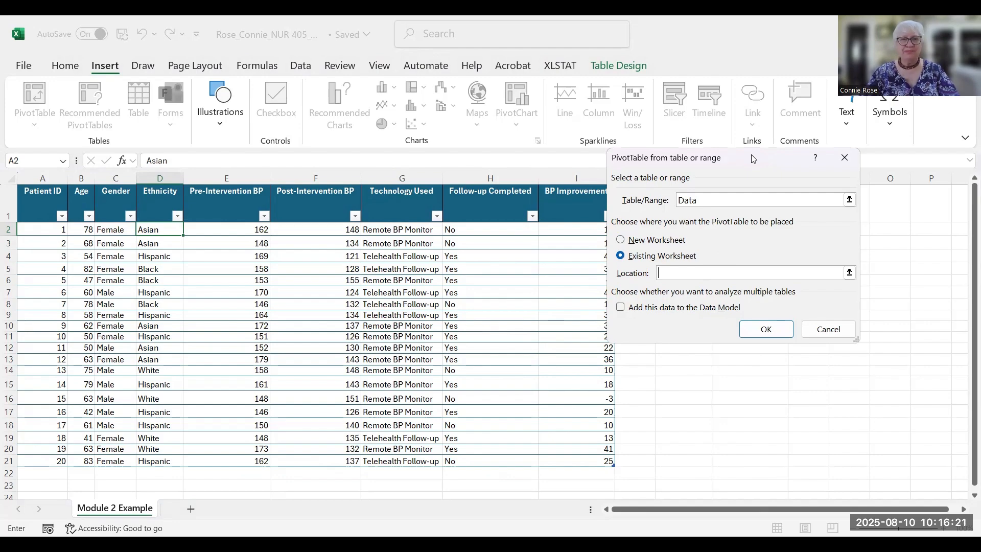
drag(752, 159, 457, 139)
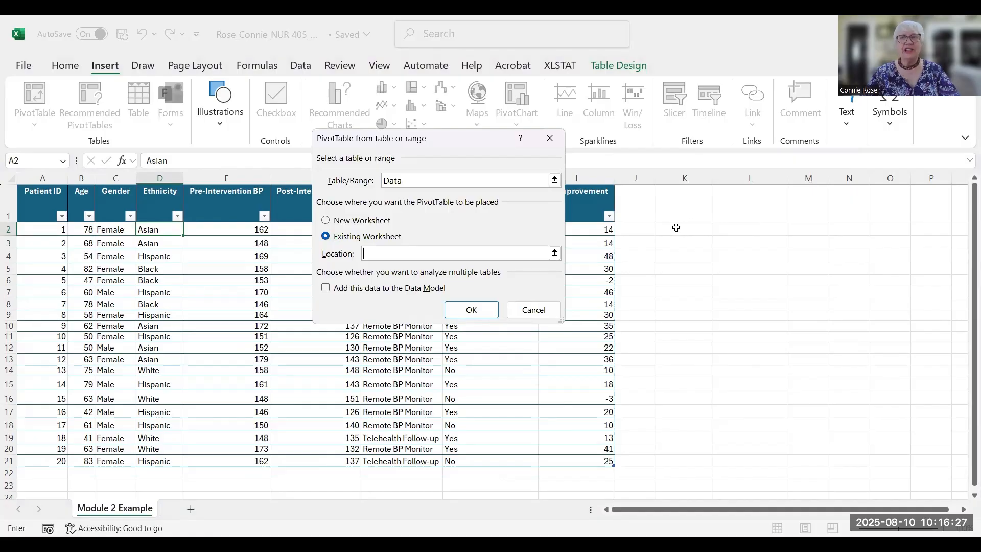
click(681, 210)
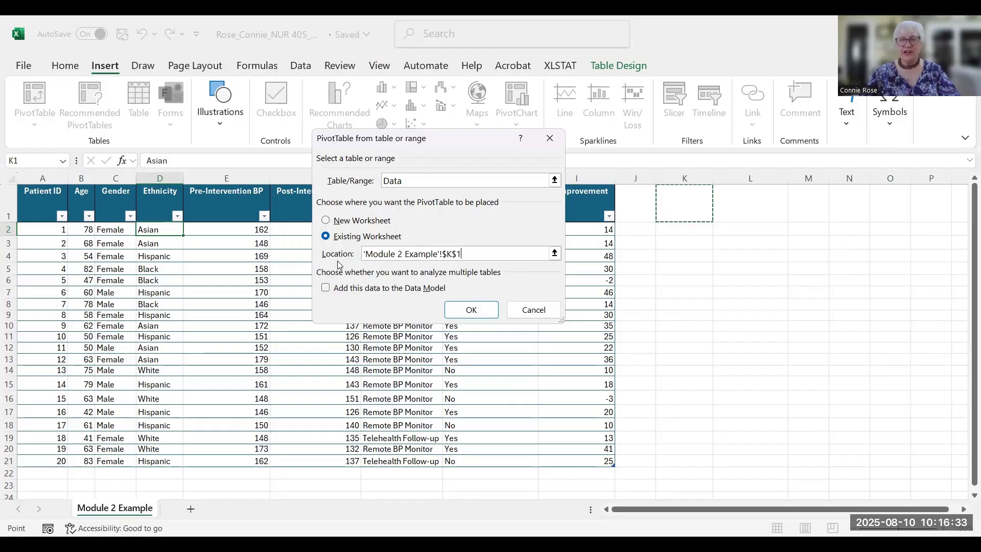
click(463, 312)
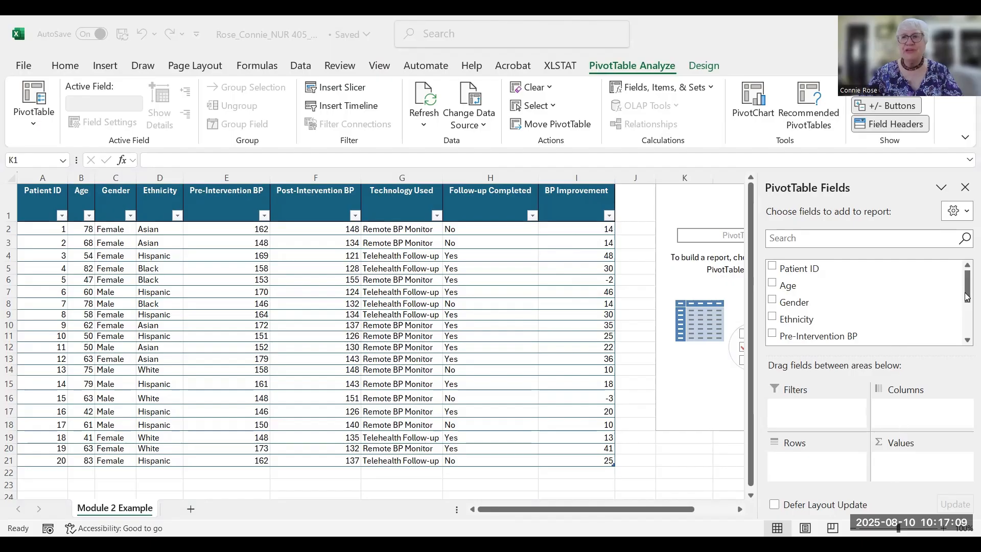
- Put BP Improvement in the PivotTable's Values and Technology Used in its Rows
click(966, 311)
drag(967, 311, 966, 342)
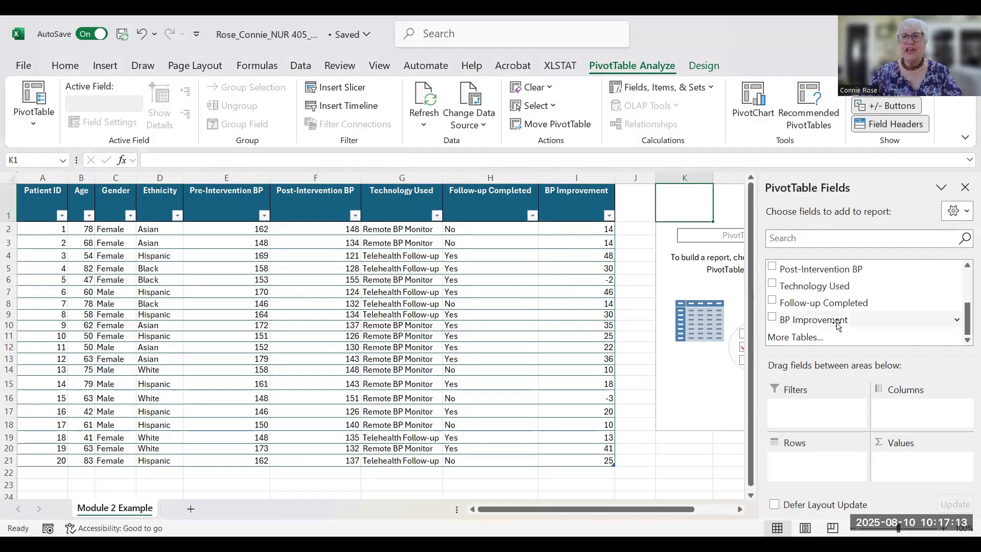
drag(838, 326, 893, 477)
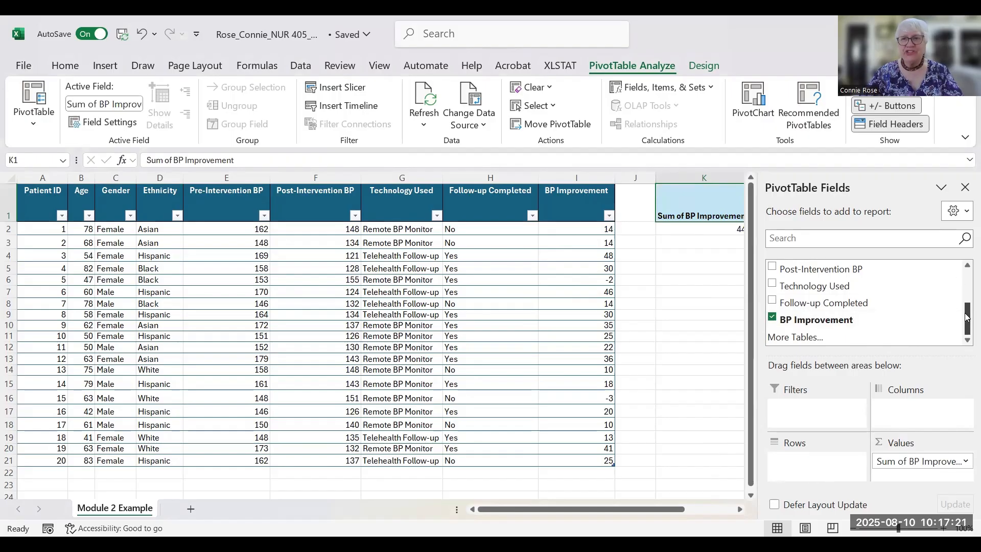
drag(966, 321, 964, 283)
scroll(964, 283, down, 1)
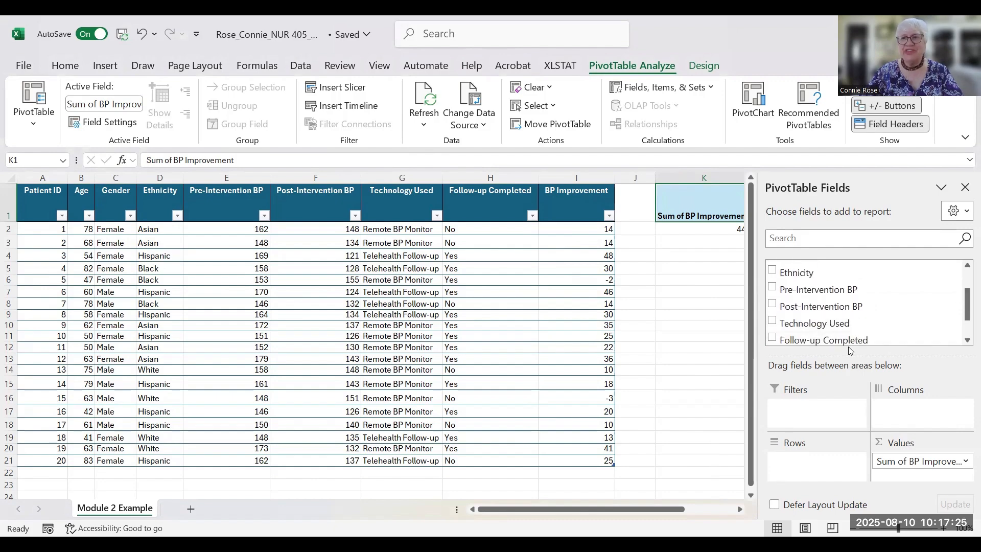
drag(819, 330, 821, 474)
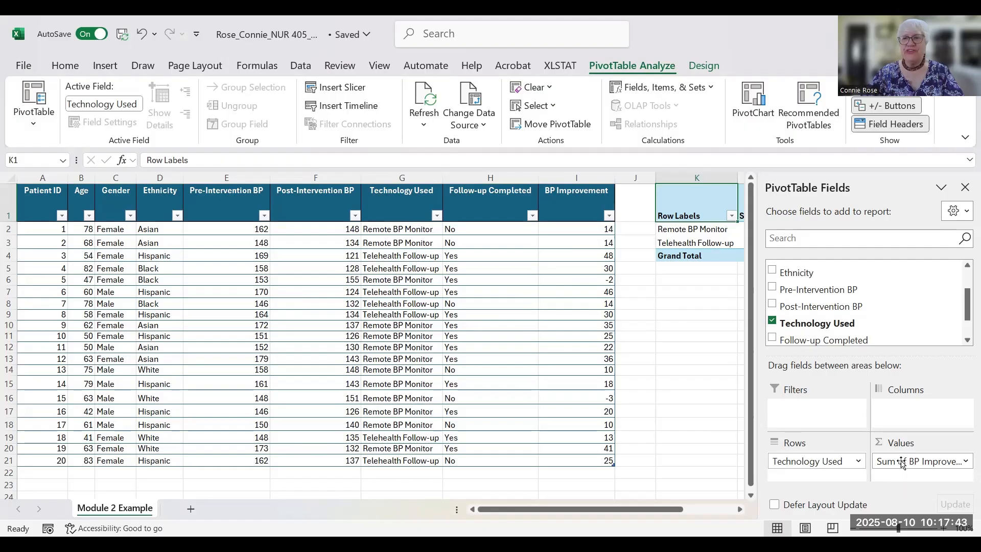
- Change the BP Improvement value field from Sum to Average and hide the field list
click(966, 463)
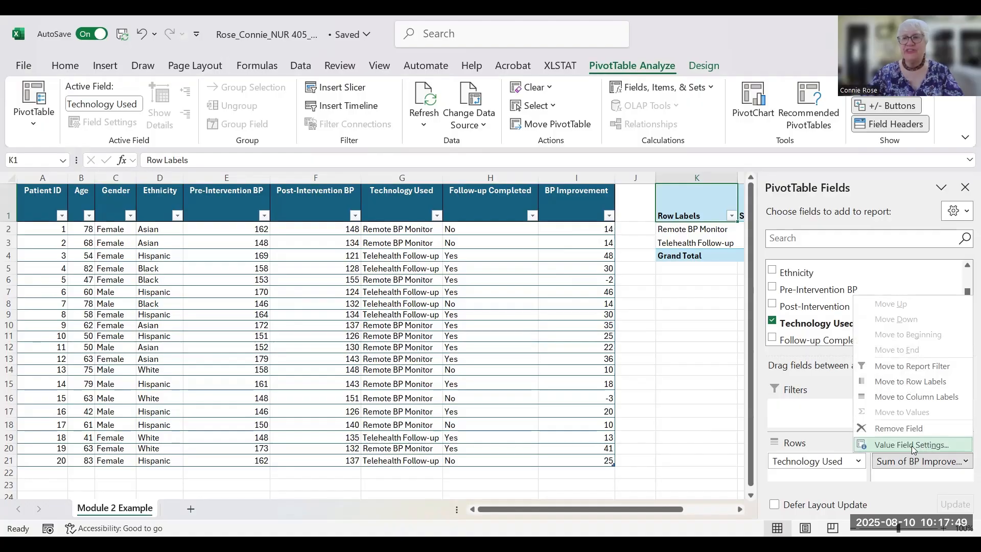
click(912, 446)
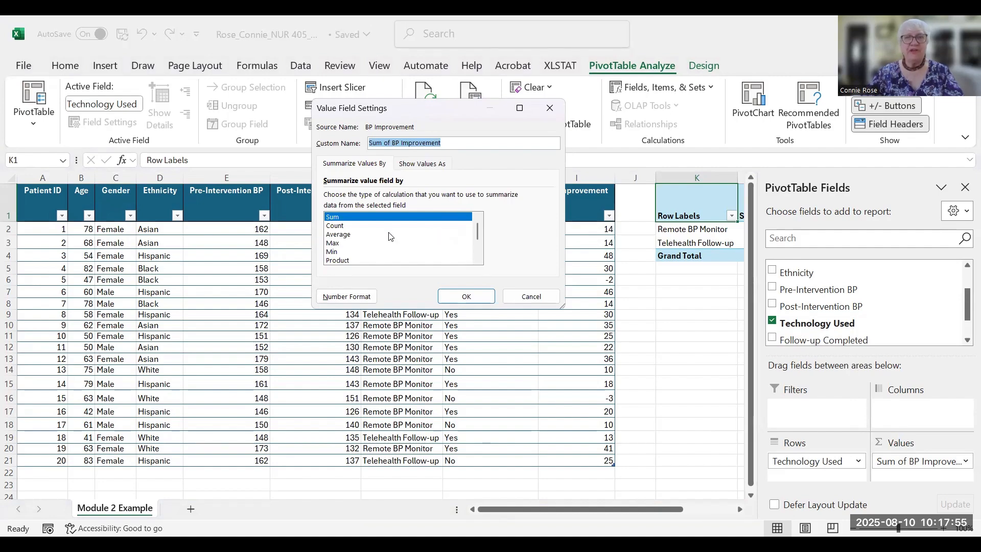
click(341, 235)
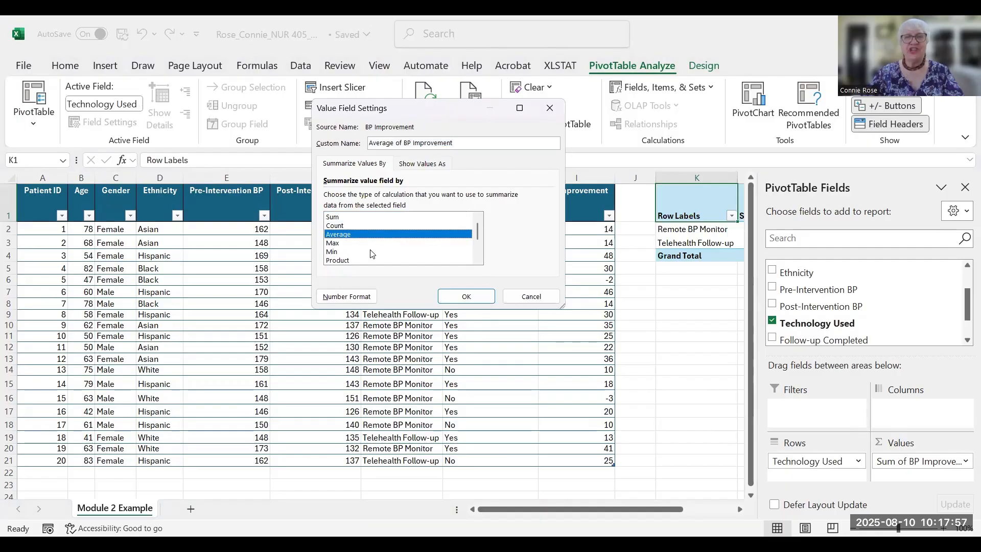
click(475, 301)
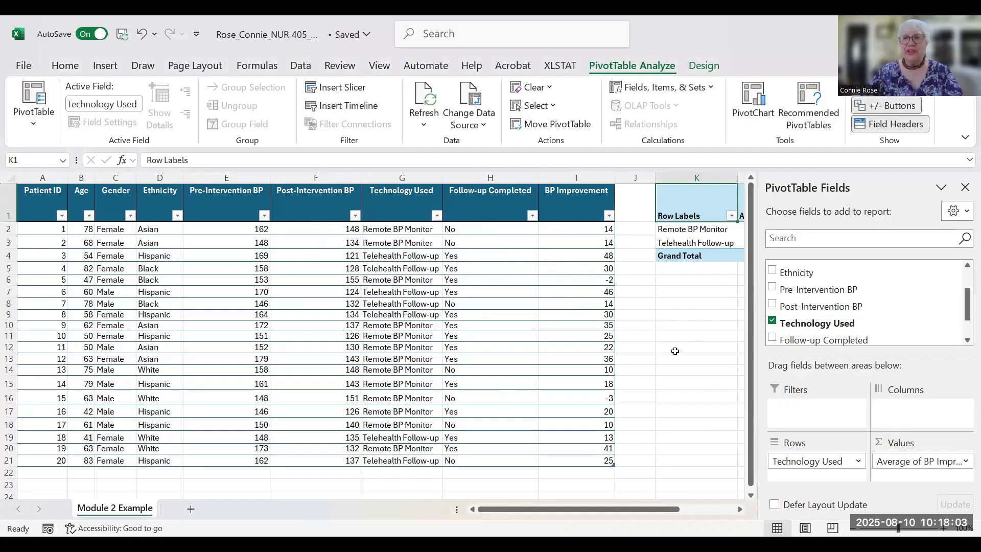
click(965, 187)
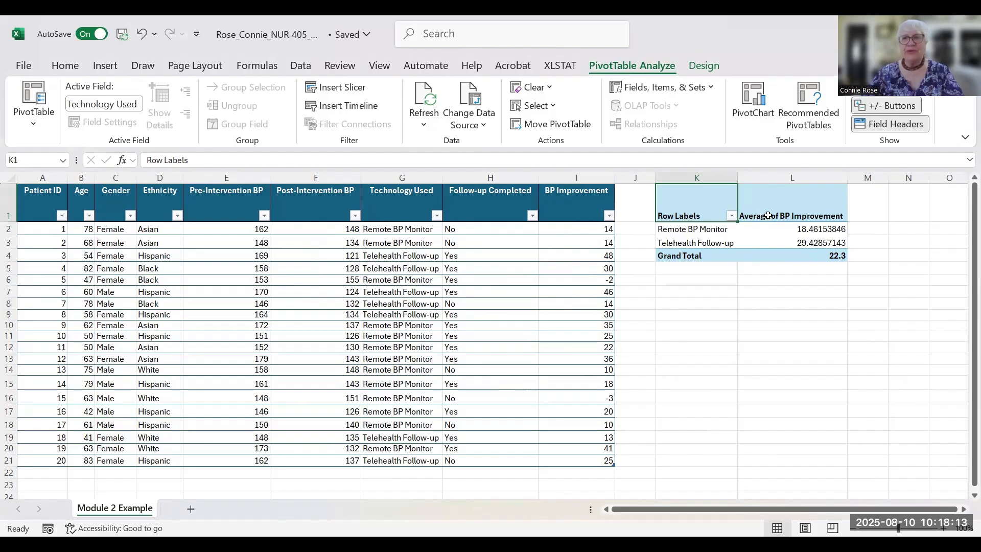
double_click(700, 216)
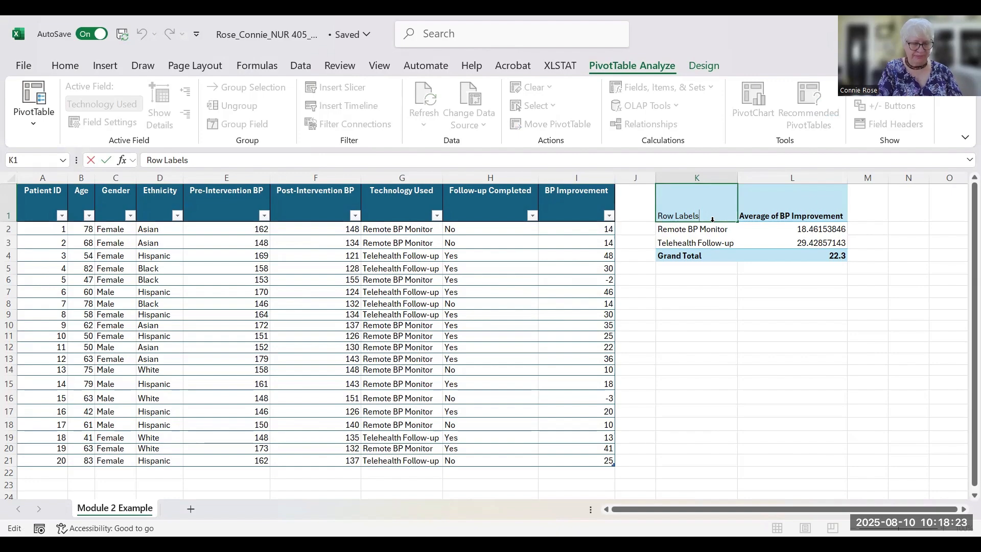
key(BackSpace)
key(BackSpace)
key(BackSpace)
key(BackSpace)
key(BackSpace)
key(BackSpace)
key(BackSpace)
key(BackSpace)
key(BackSpace)
key(BackSpace)
text(T)
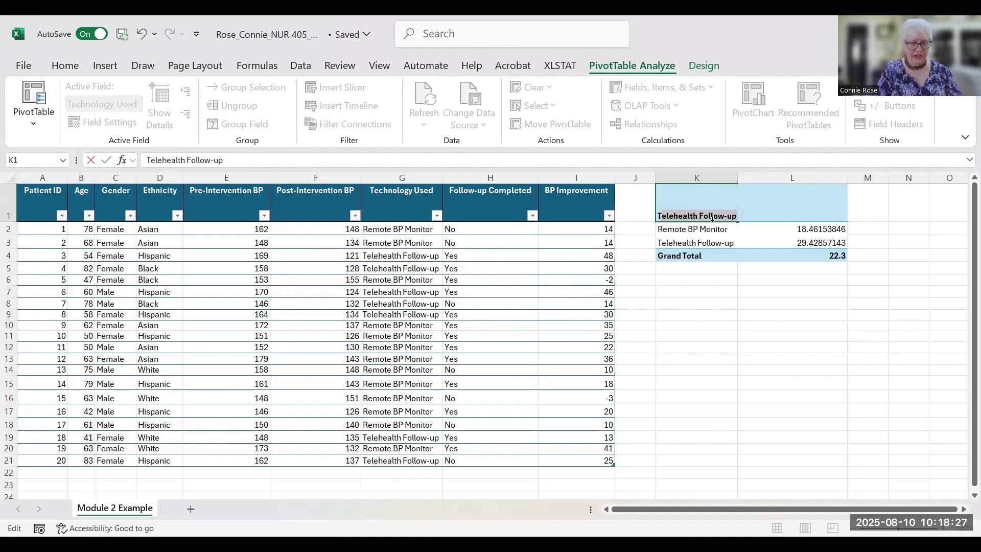
text(echnology Used)
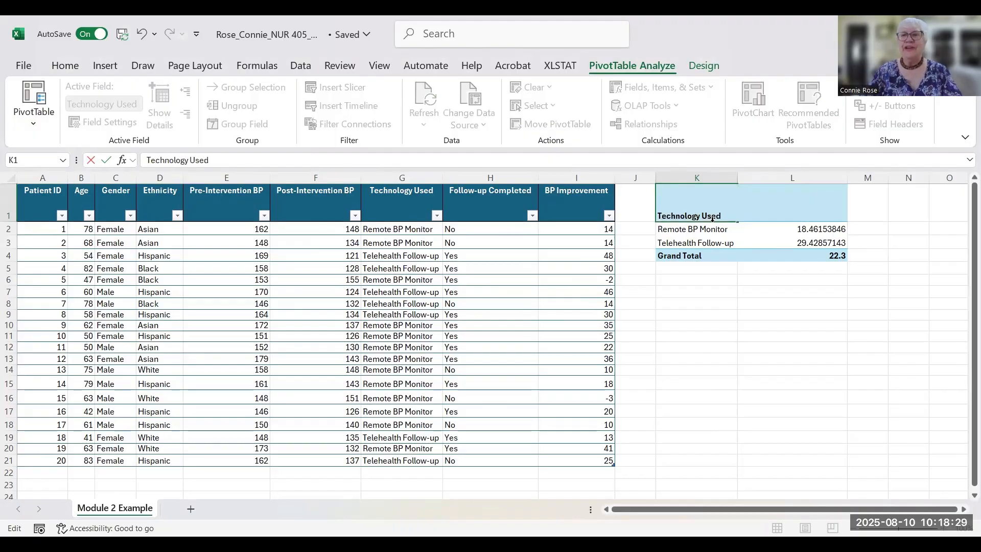
key(Tab)
key(Tab)
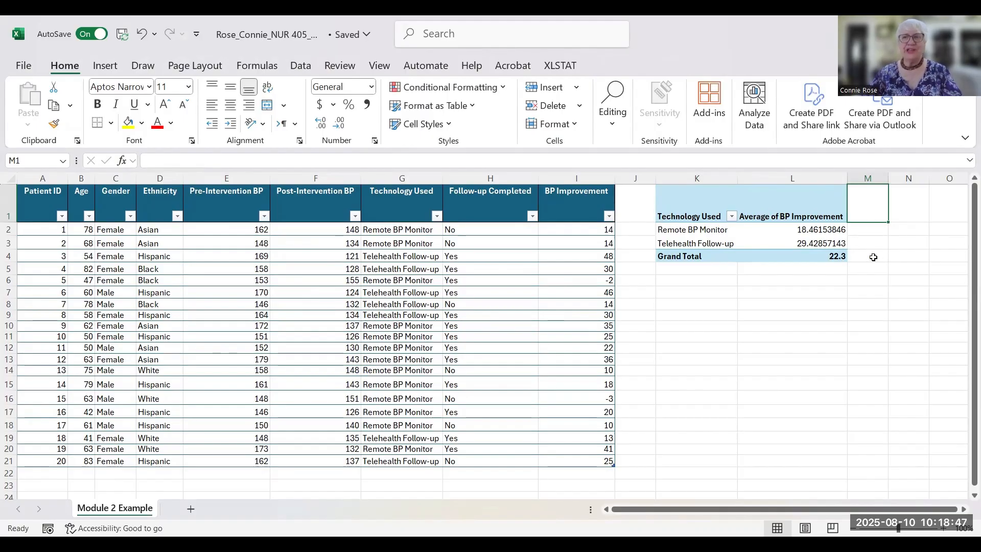
- Apply Number format to the two technology averages in L2:L3
drag(806, 228, 805, 245)
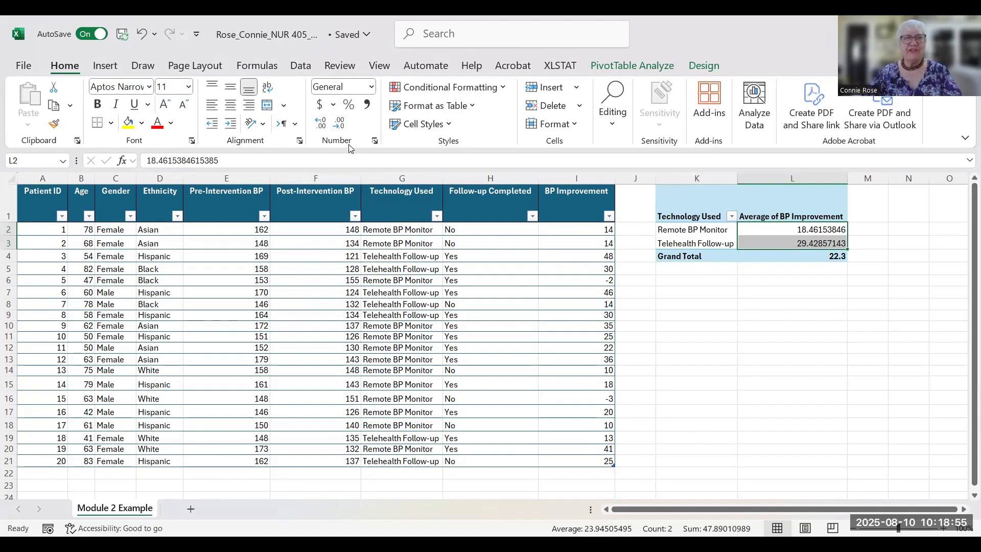
click(372, 88)
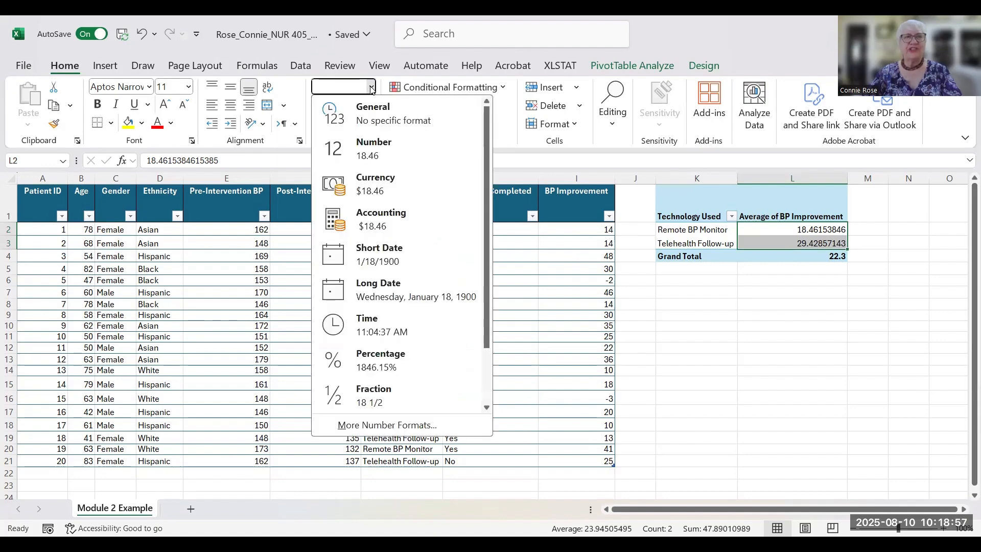
click(376, 151)
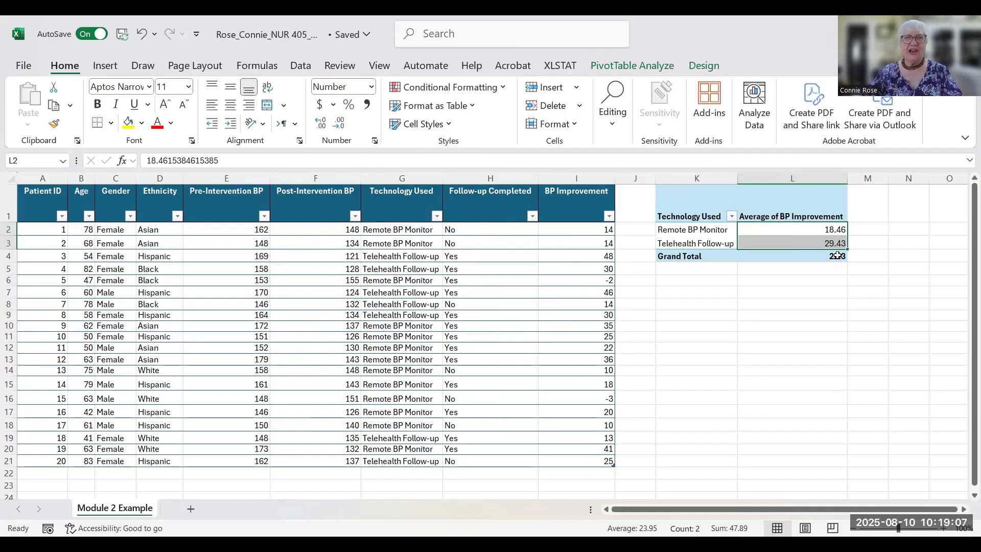
- Set the technology averages to 1 decimal place in Format Cells, showing 18.5 and 29.4
click(375, 141)
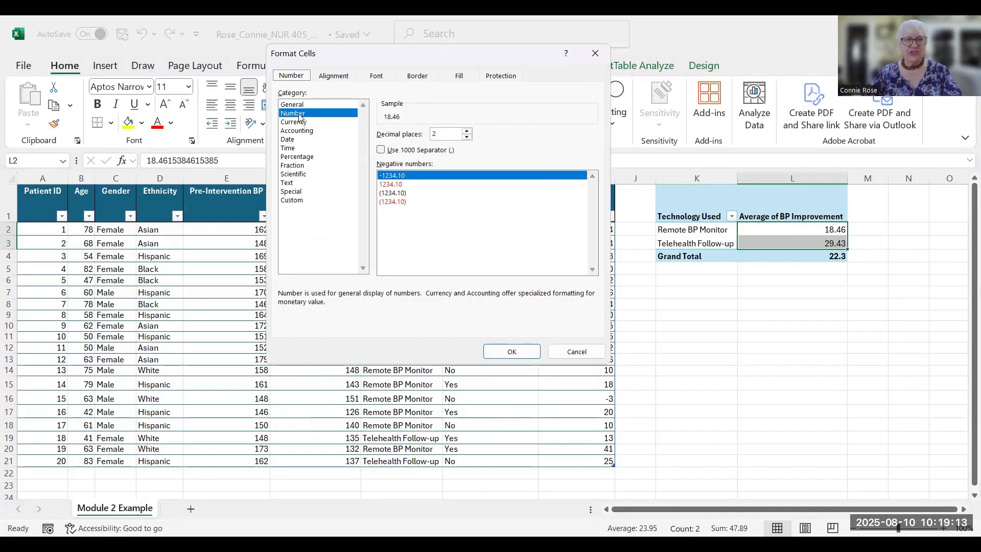
click(467, 136)
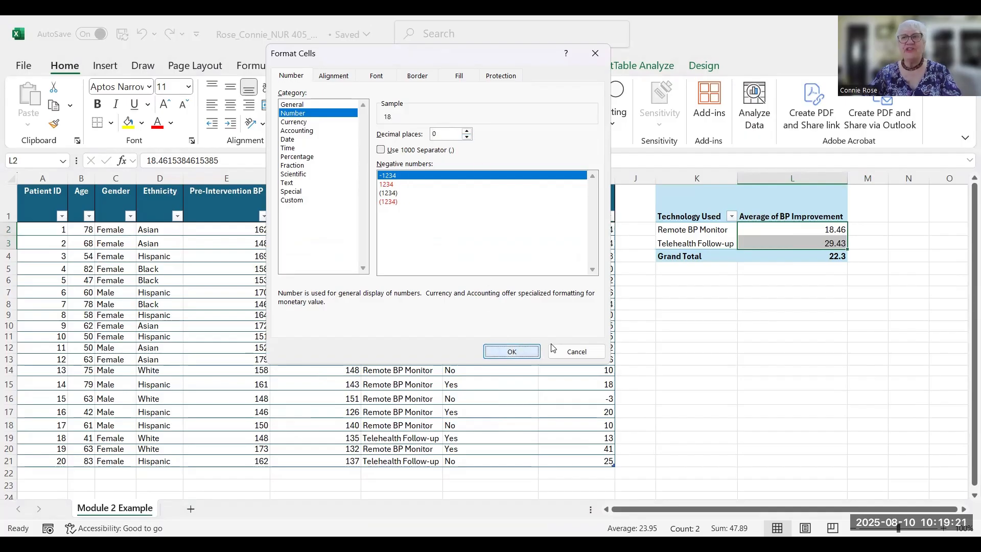
key(Return)
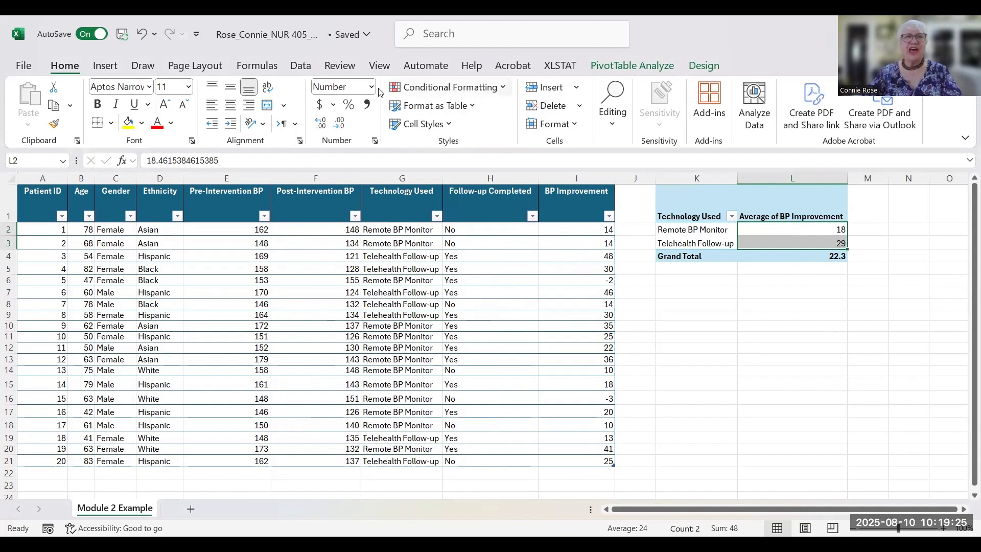
click(374, 141)
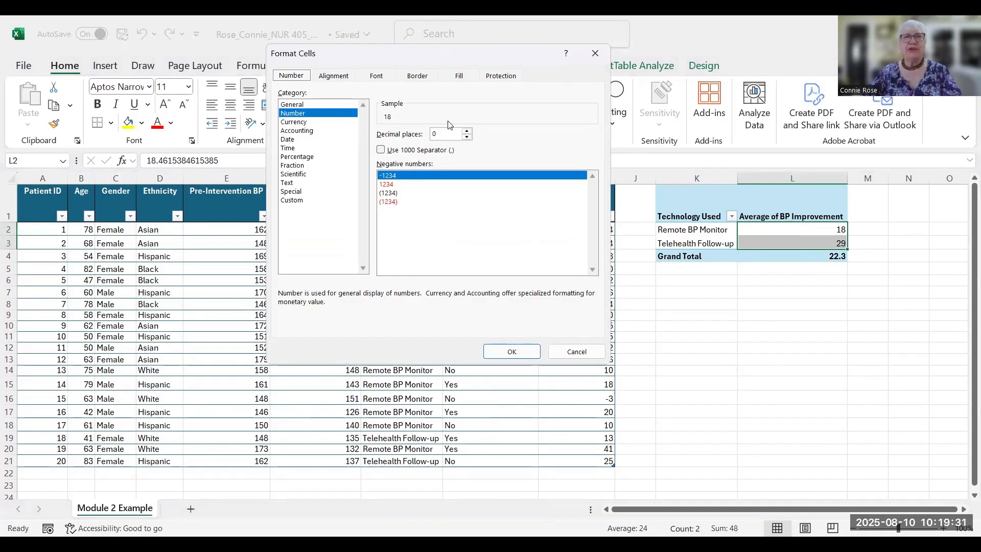
click(467, 132)
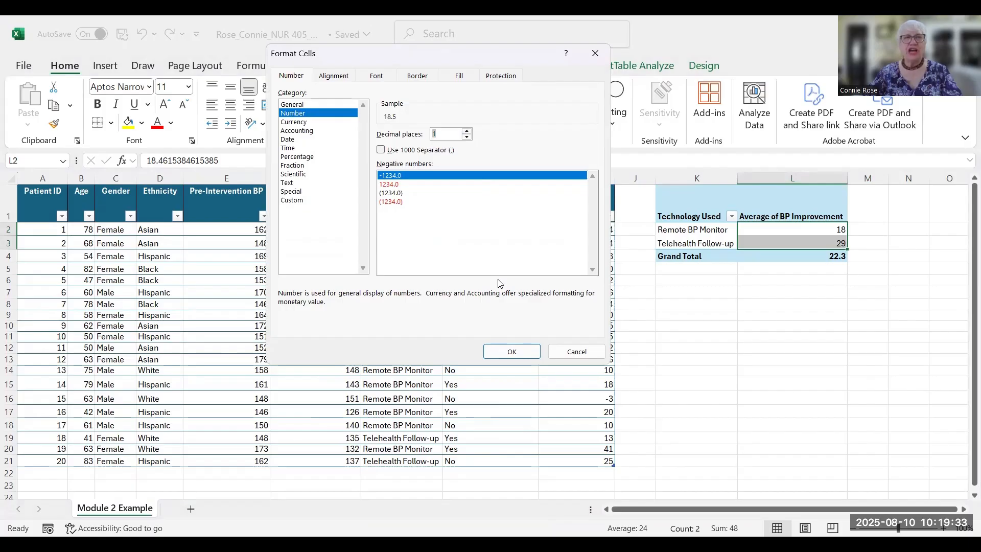
click(521, 352)
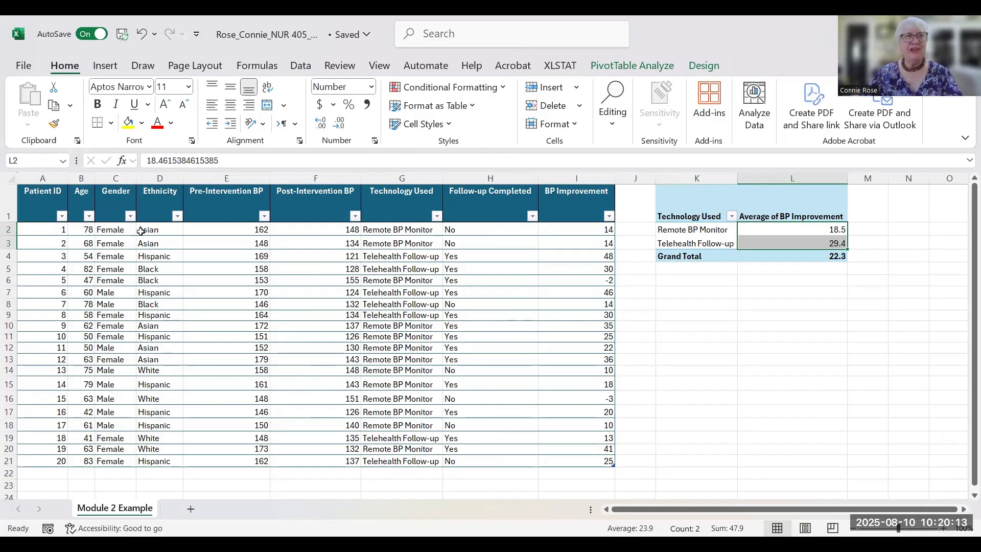
click(156, 243)
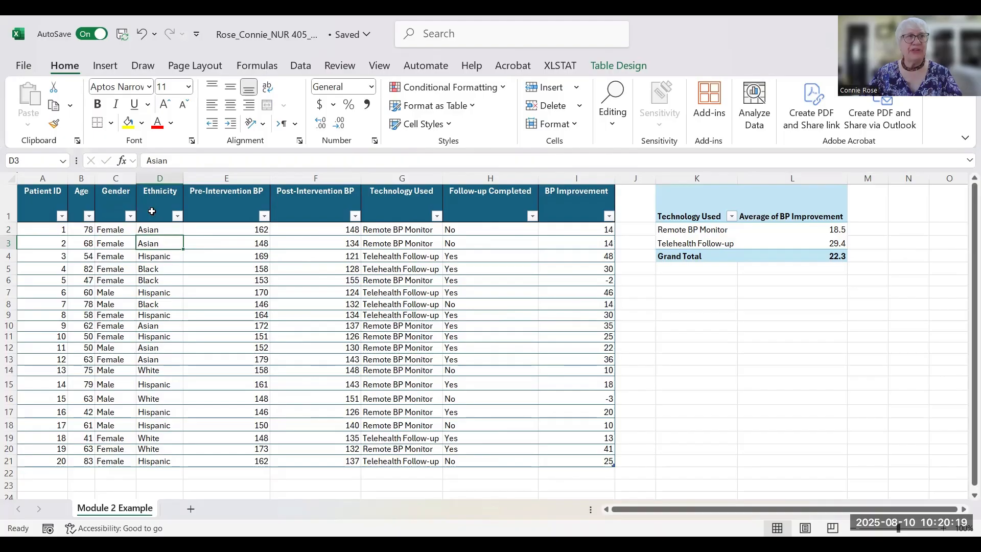
- Insert a second PivotTable from the Data table into the existing worksheet at cell K6
click(110, 68)
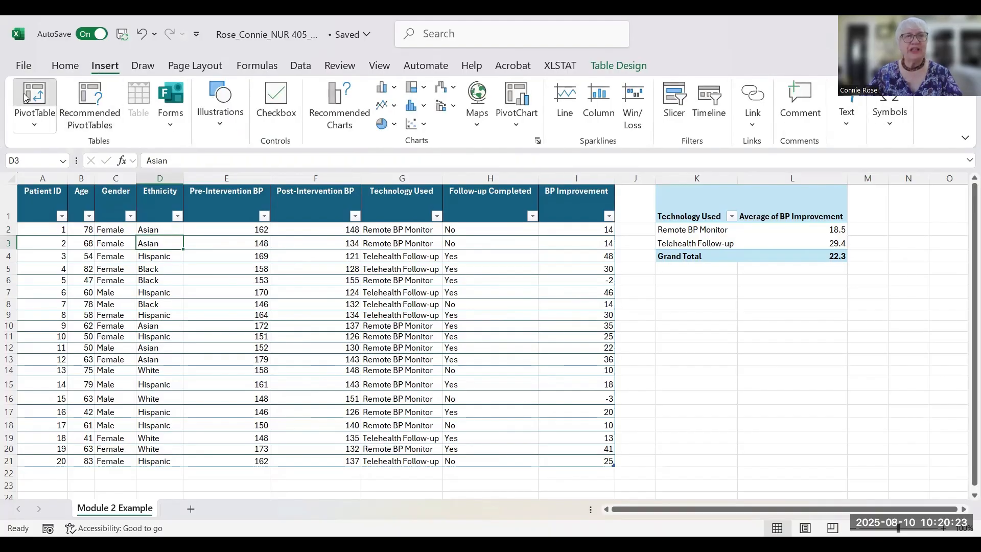
click(34, 94)
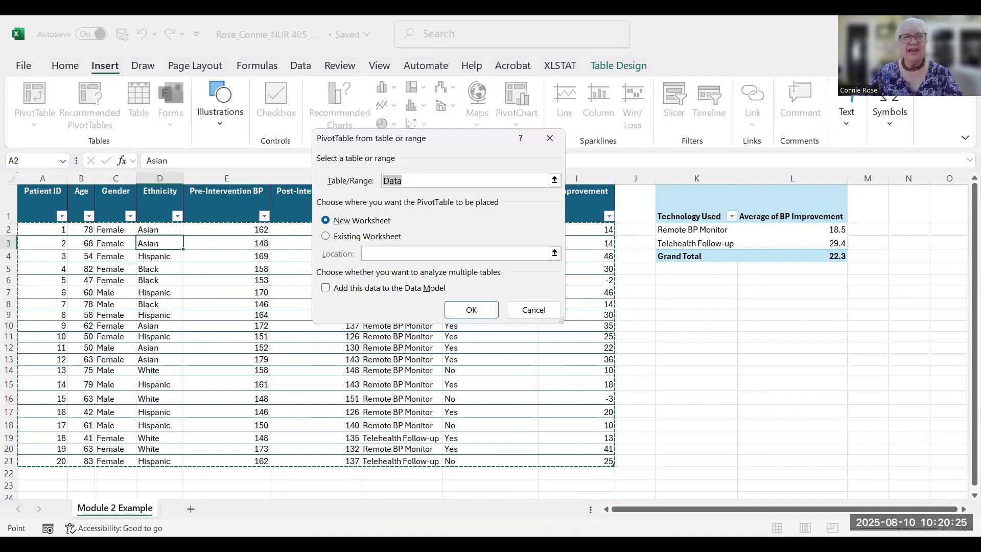
click(325, 236)
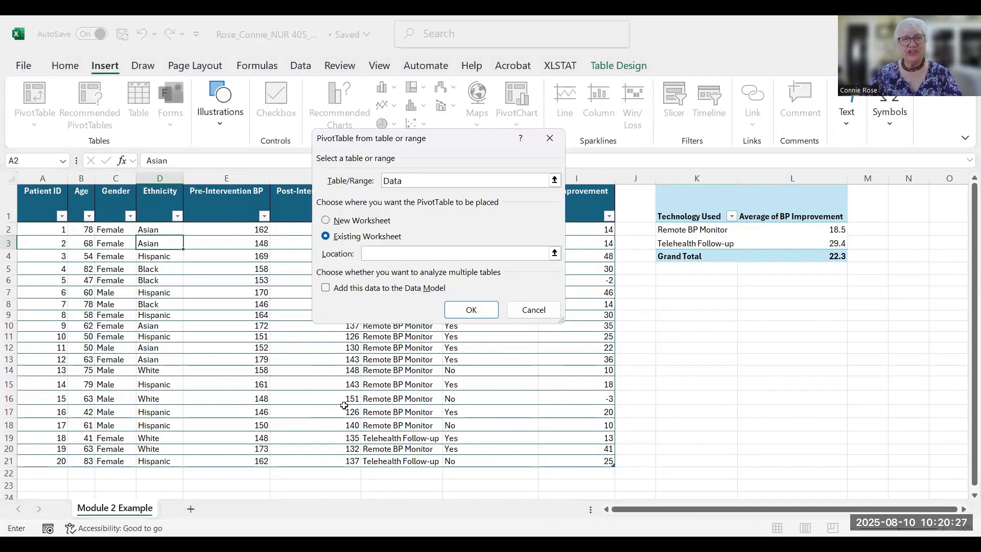
click(663, 283)
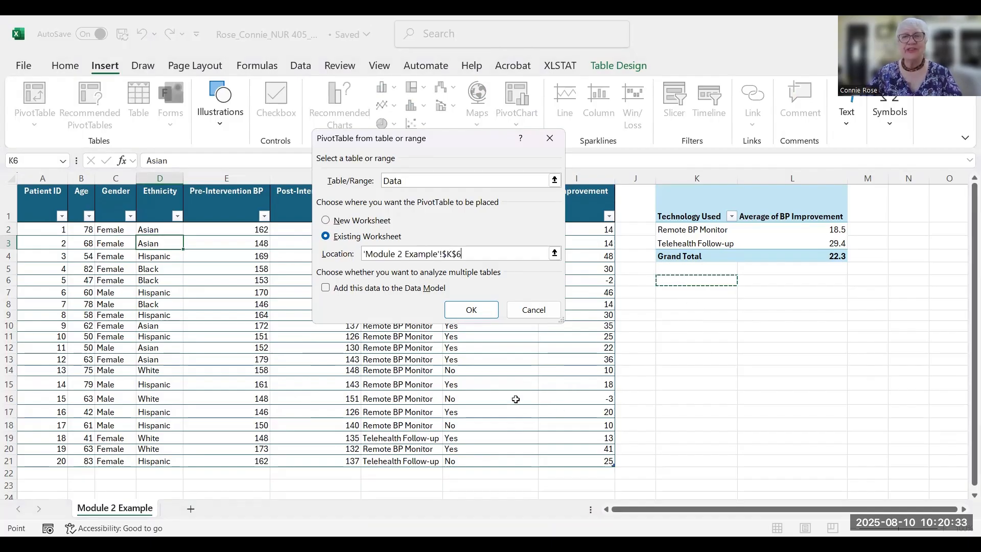
click(474, 318)
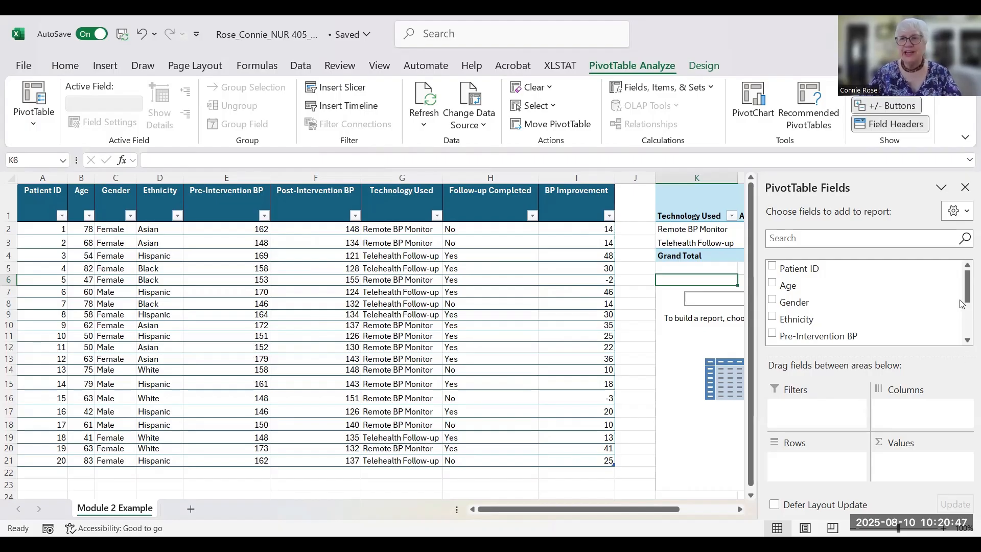
- Put Follow-up Completed in Rows and BP Improvement in Values of the second PivotTable
drag(967, 296, 966, 327)
drag(832, 321, 820, 466)
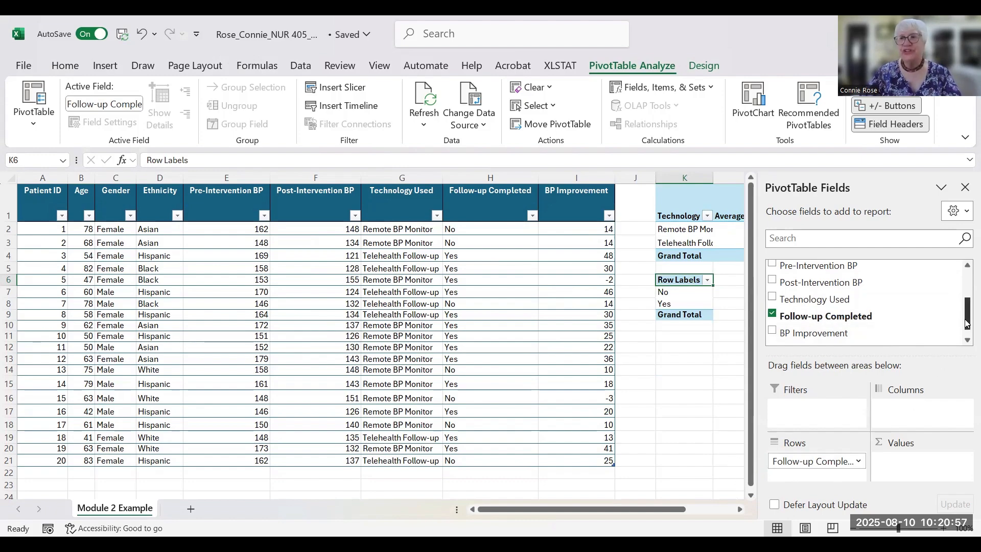
drag(967, 322, 968, 339)
drag(835, 327, 938, 488)
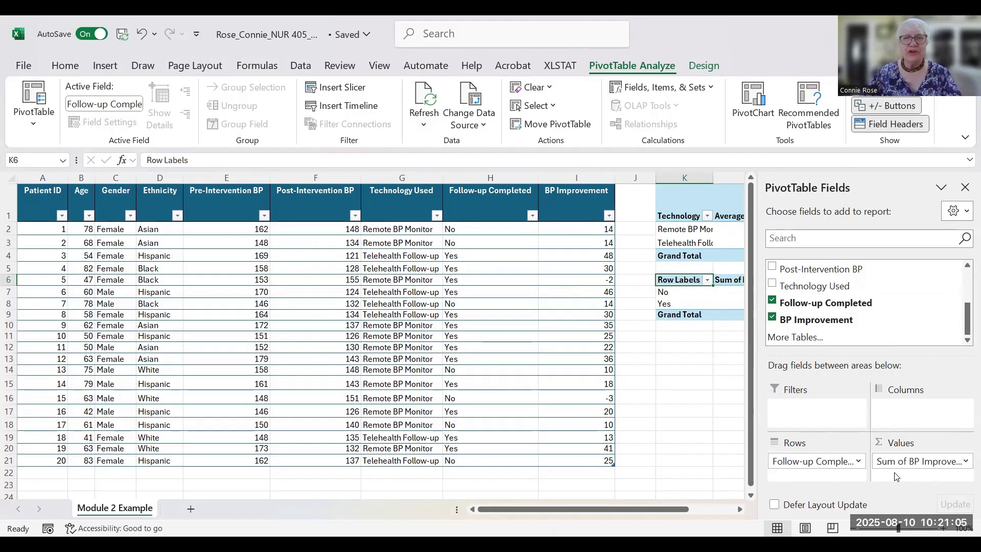
- Summarise BP Improvement by Average, giving No 12 and Yes 27.84615385
click(965, 461)
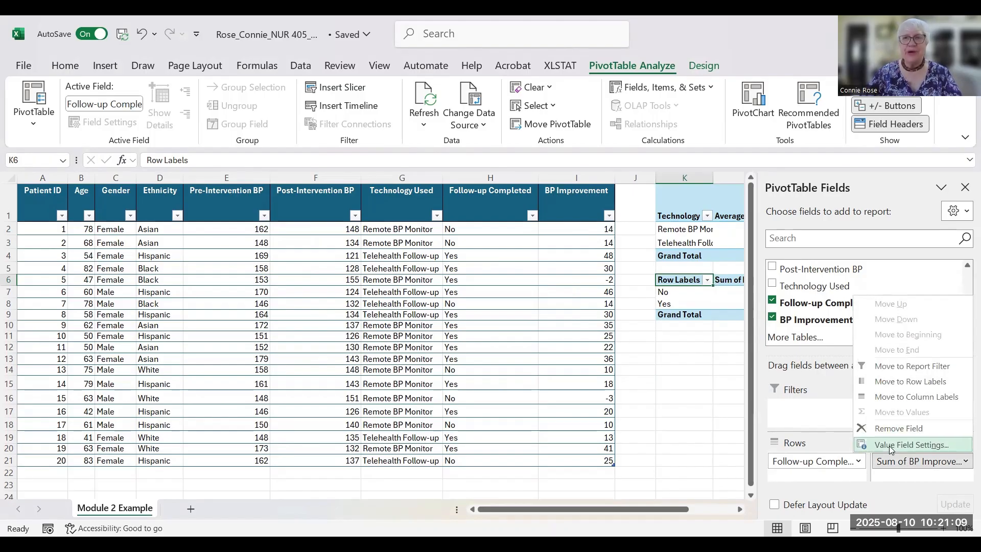
click(900, 444)
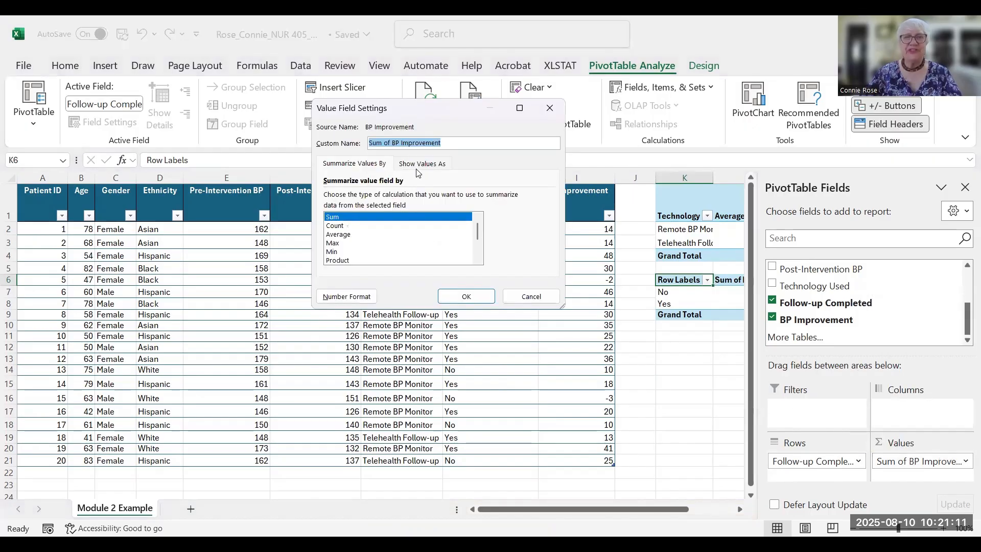
click(338, 235)
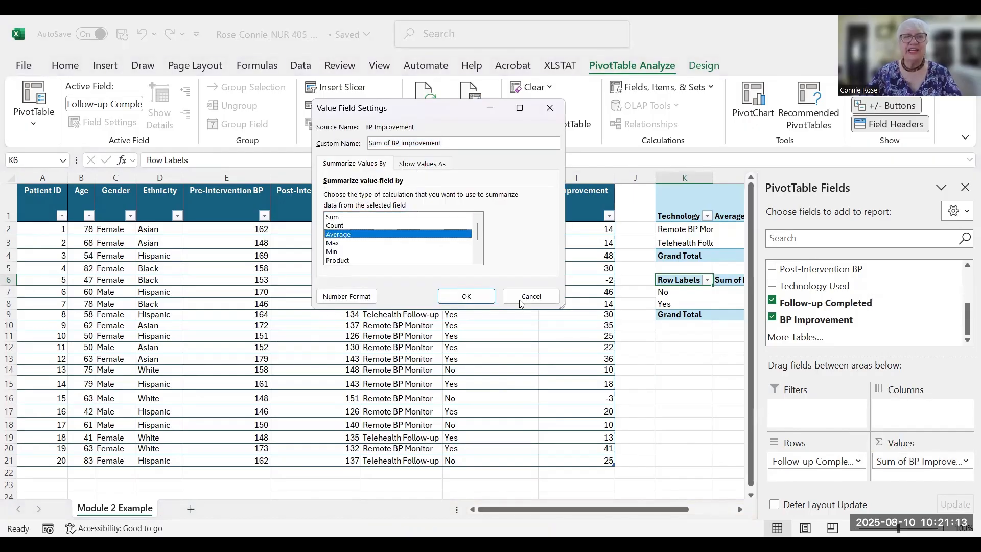
click(467, 297)
click(965, 187)
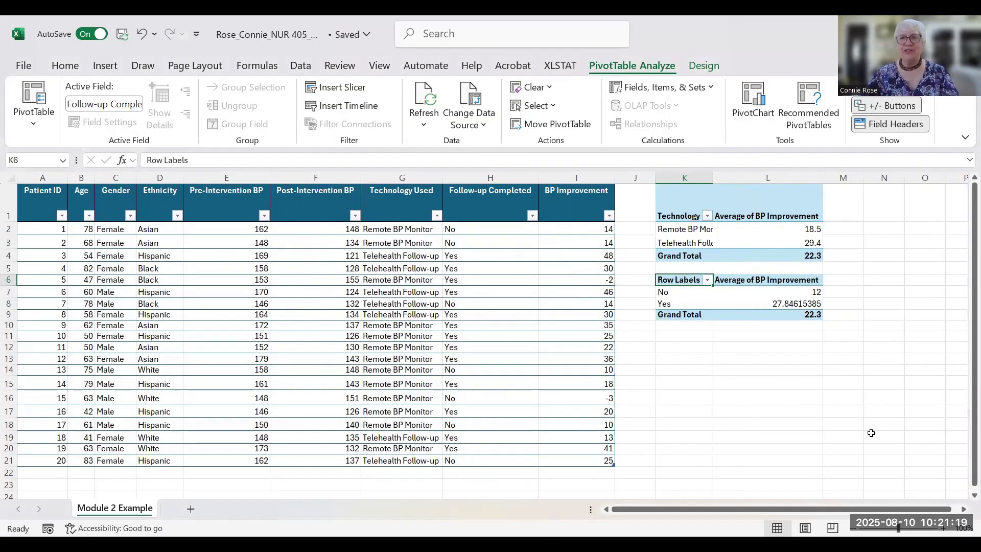
- Clear the 'Row Labels' text from the follow-up pivot's K6 header
double_click(703, 279)
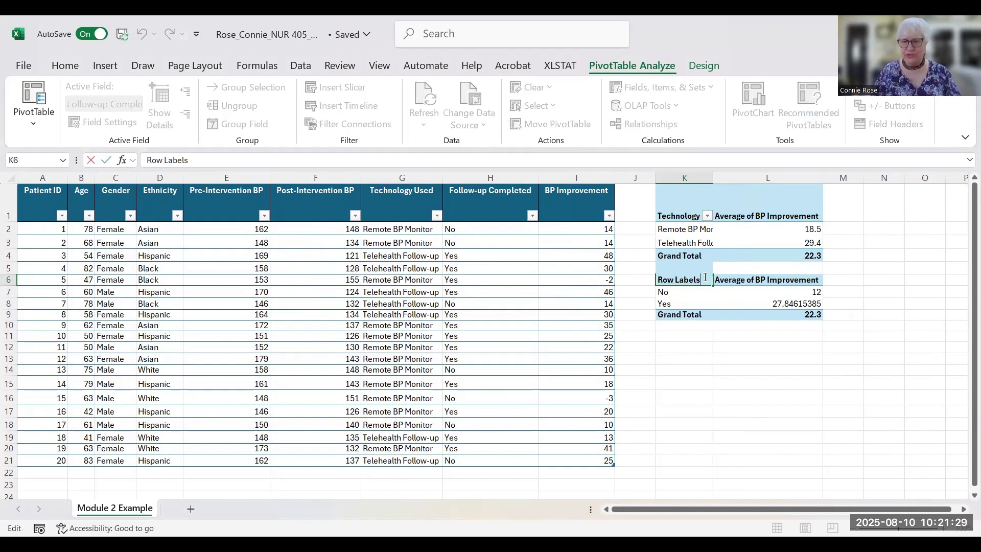
key(BackSpace)
key(BackSpace)
key(BackSpace)
key(BackSpace)
key(BackSpace)
key(BackSpace)
key(BackSpace)
key(BackSpace)
key(BackSpace)
key(BackSpace)
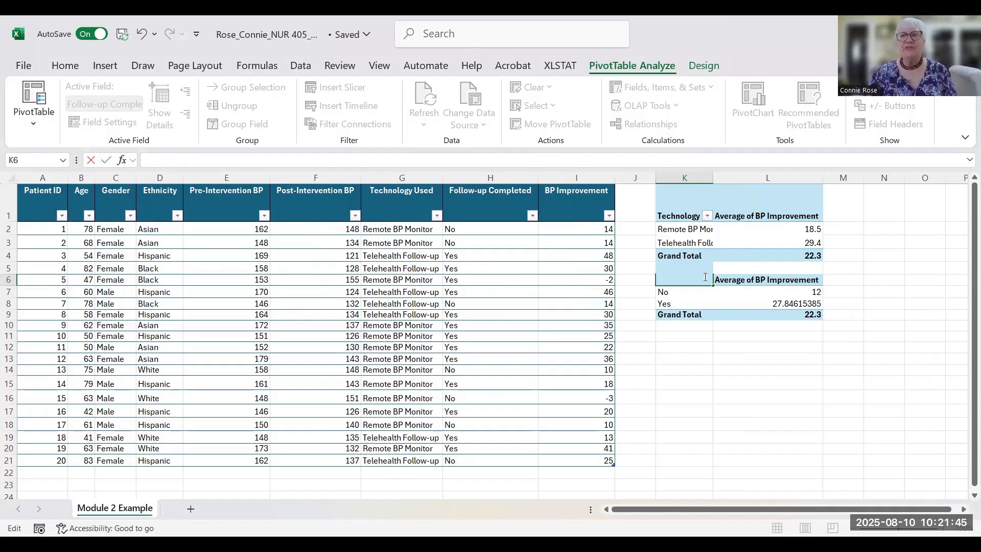
click(925, 325)
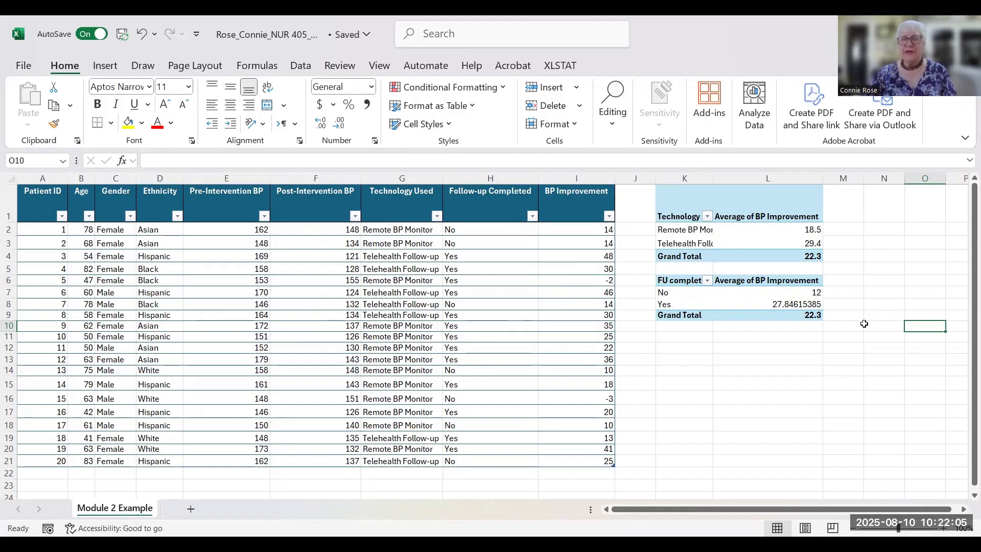
- Format the Yes average in L8 as Number with 1 decimal place, showing 27.8
click(799, 305)
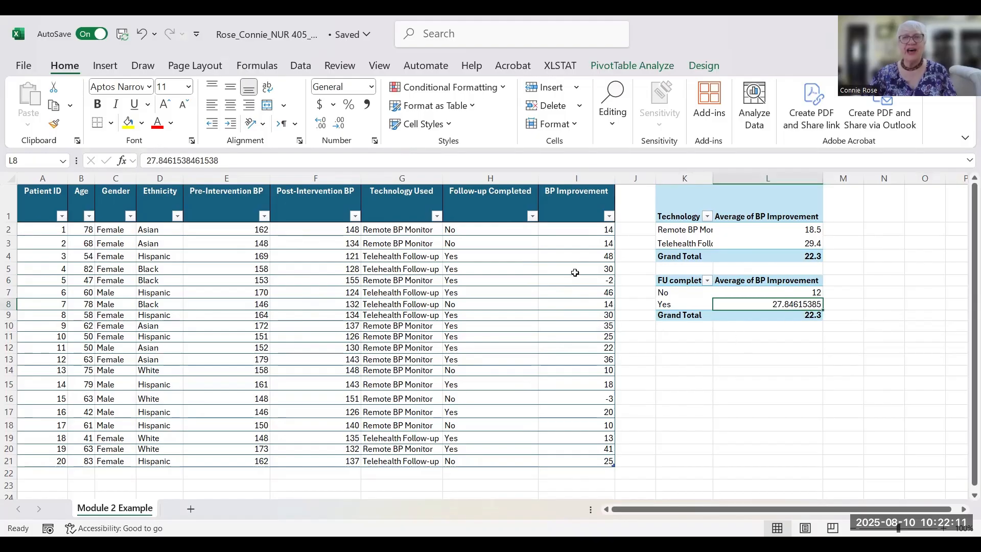
click(374, 142)
click(299, 113)
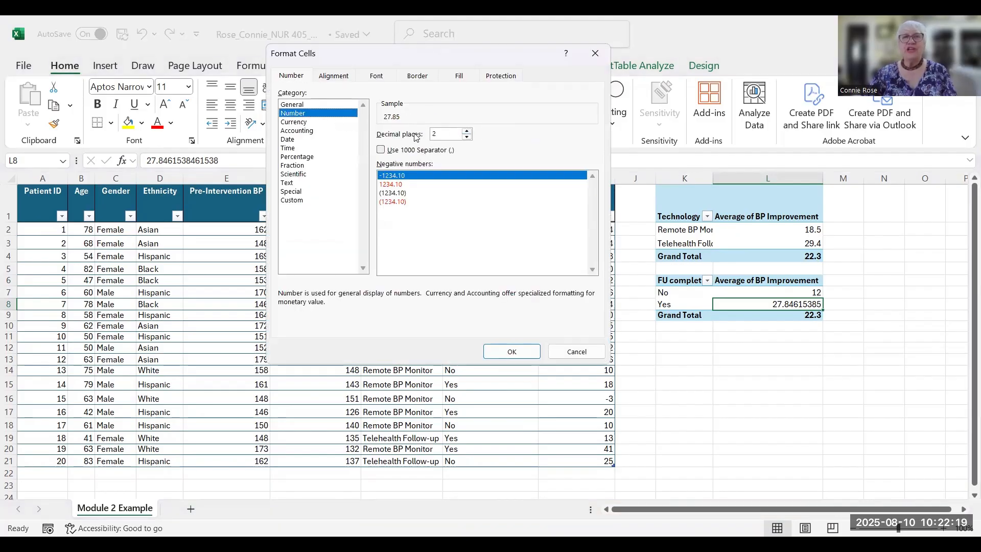
click(466, 137)
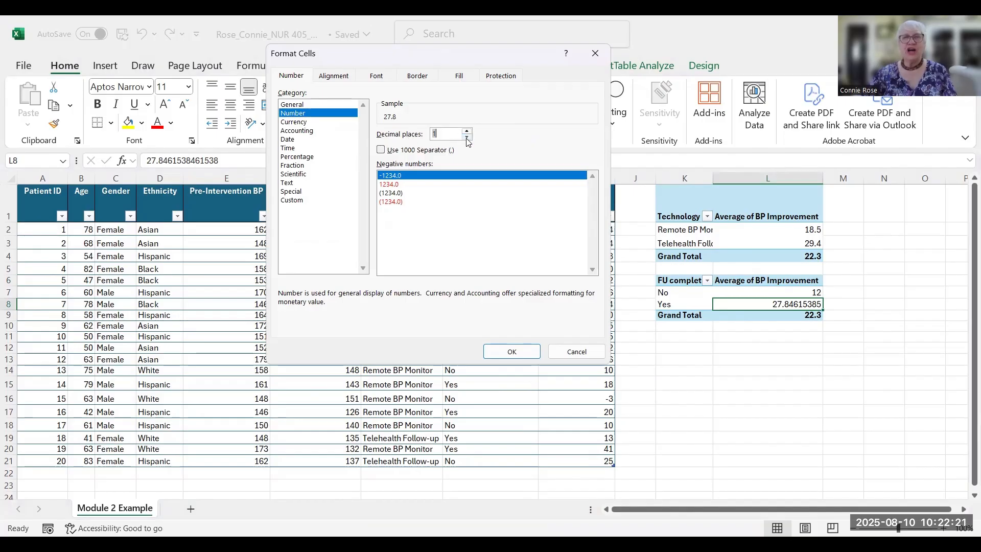
click(520, 352)
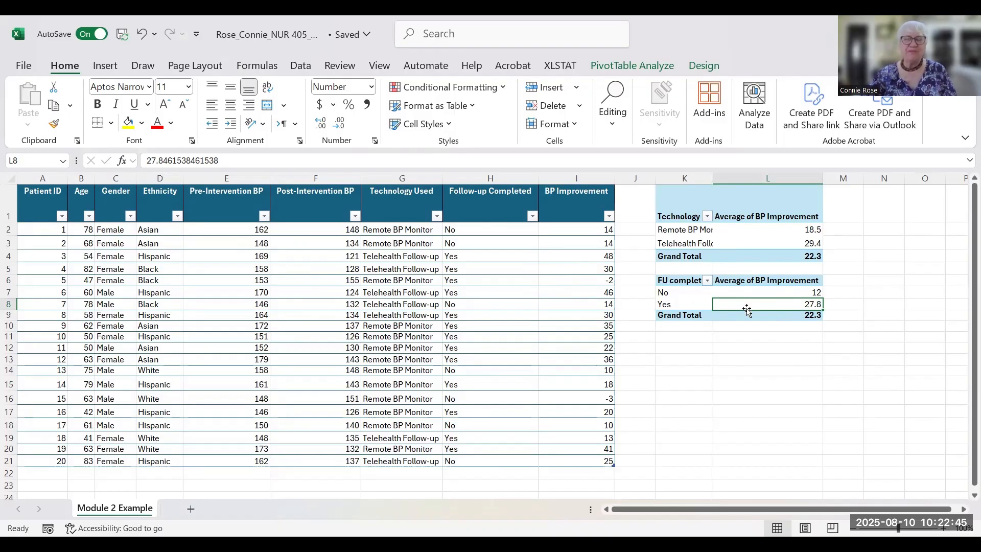
mouse_move(730, 304)
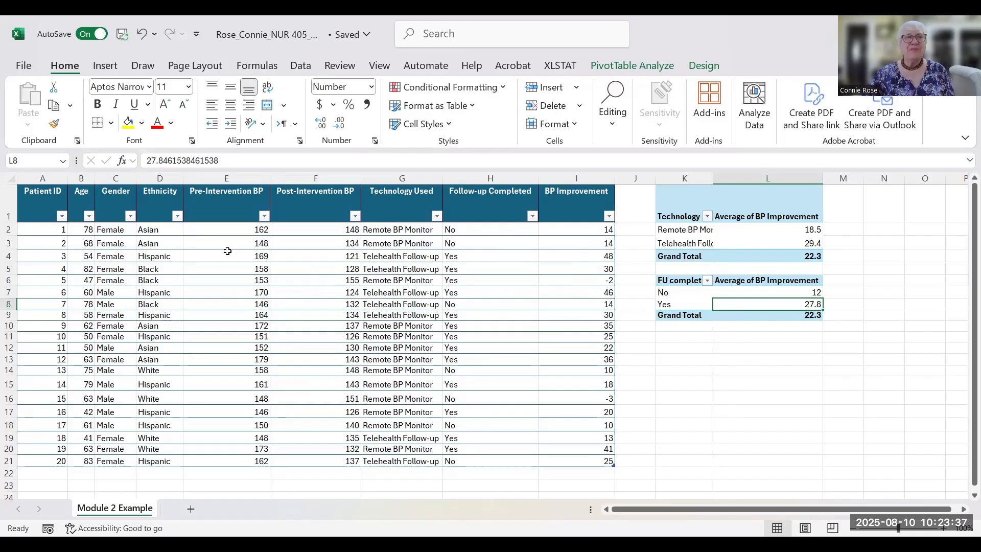
- Insert a PivotTable from the Data table on the existing sheet at cell K11
click(161, 257)
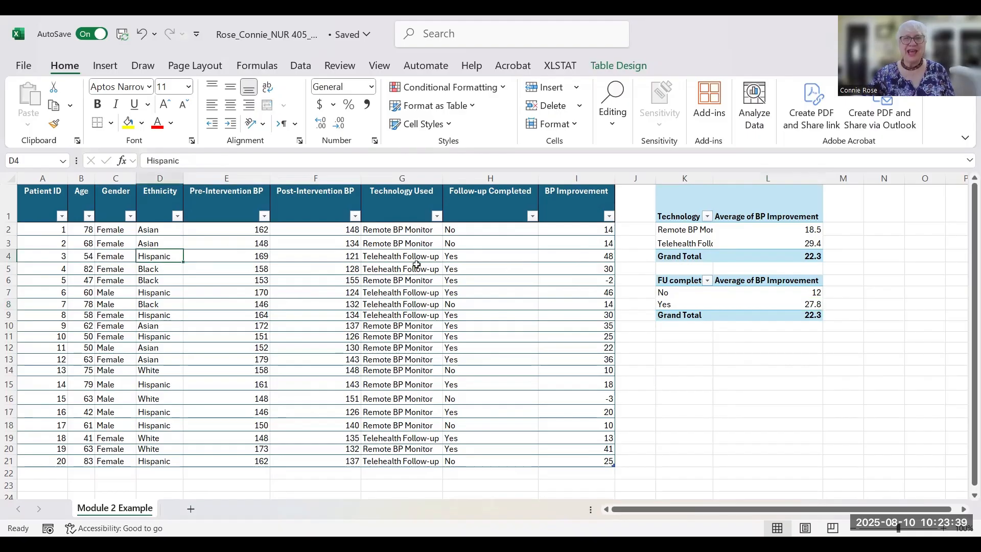
click(104, 66)
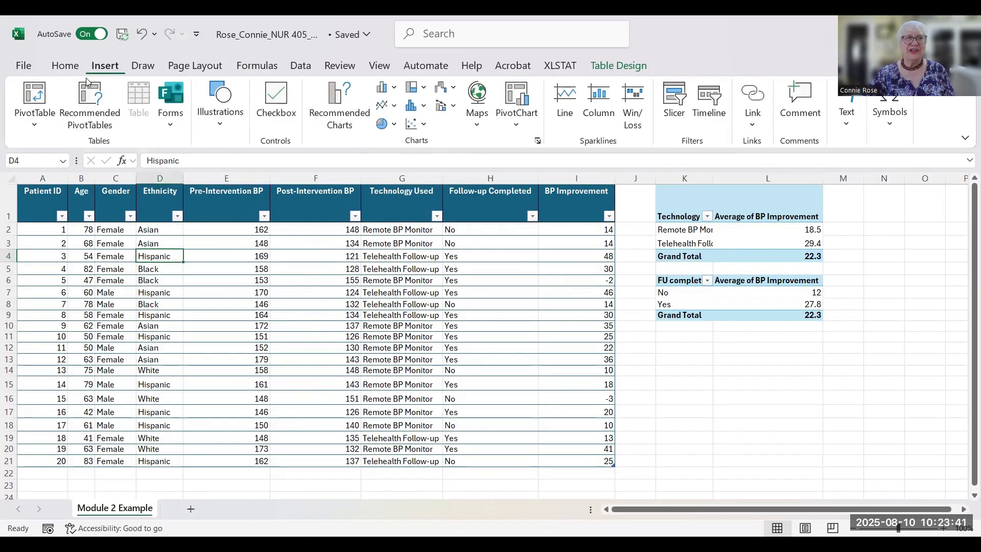
click(34, 96)
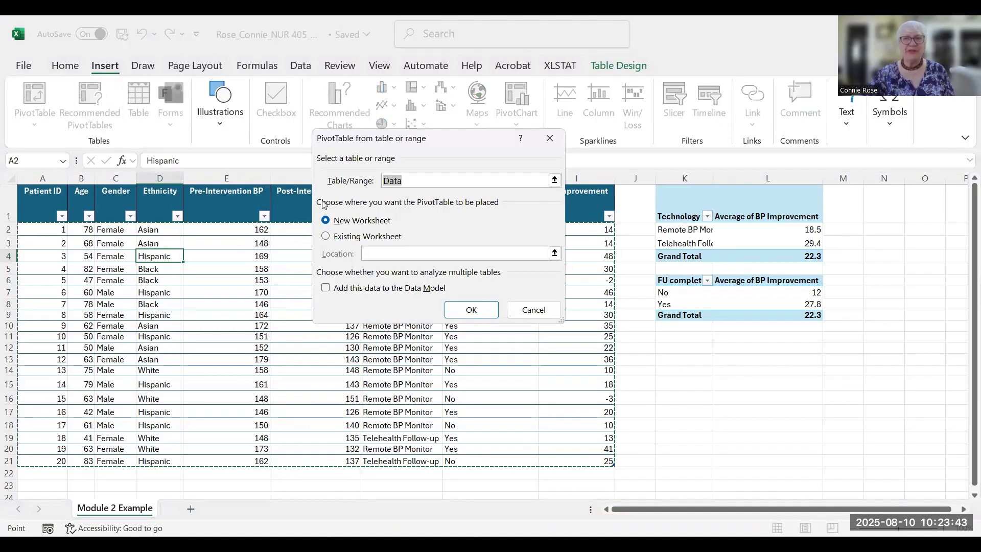
click(325, 236)
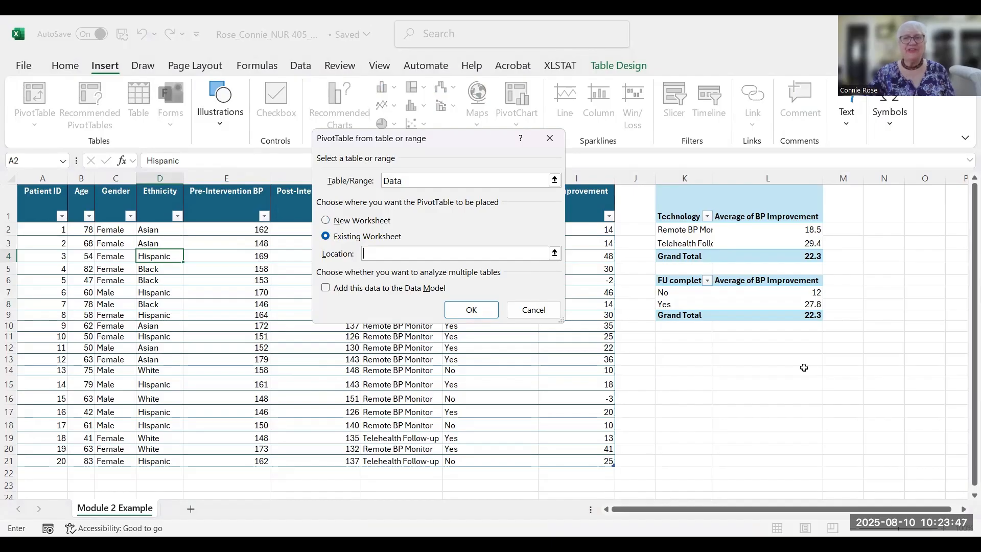
click(673, 338)
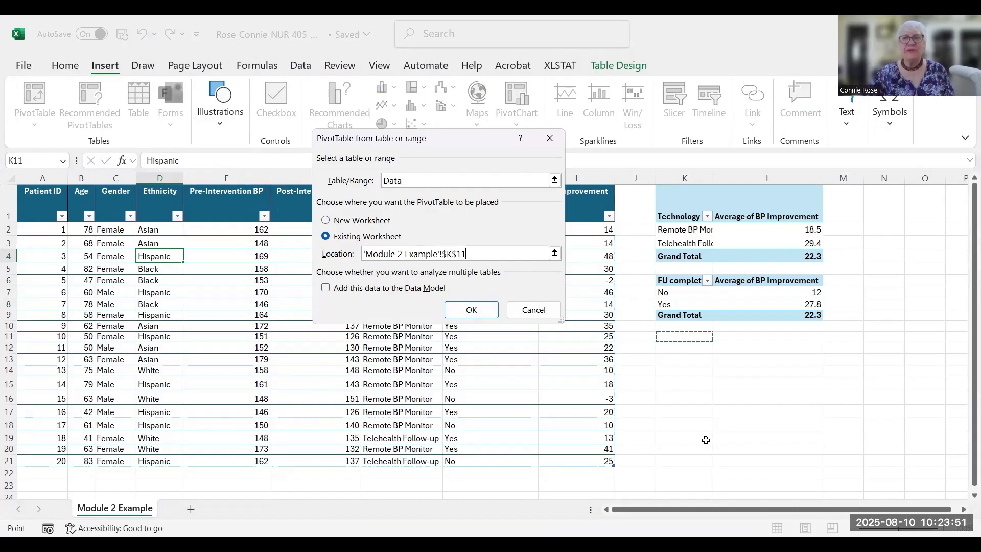
click(460, 313)
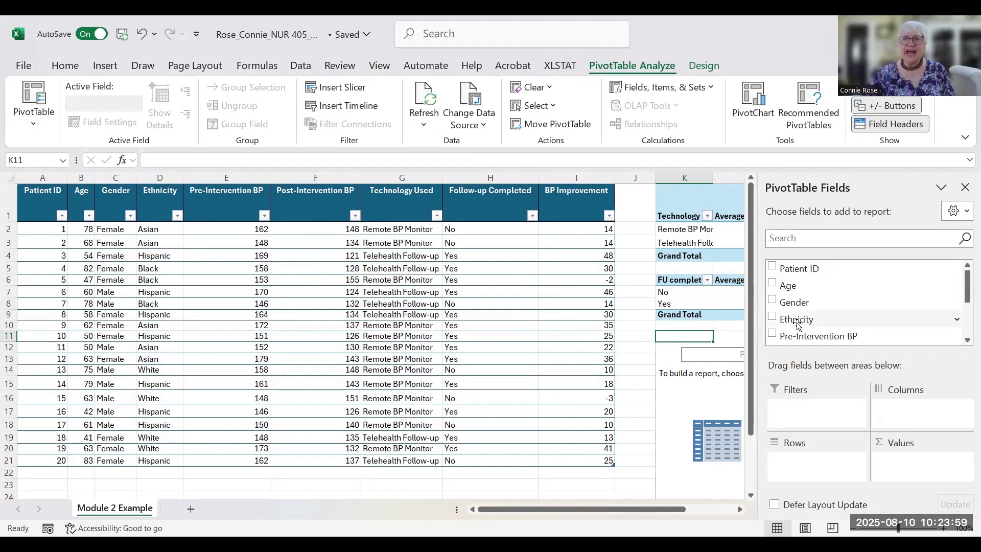
- Put Ethnicity in Rows and BP Improvement in Values of the new pivot
drag(804, 323, 813, 465)
drag(967, 294, 968, 335)
drag(819, 335, 881, 484)
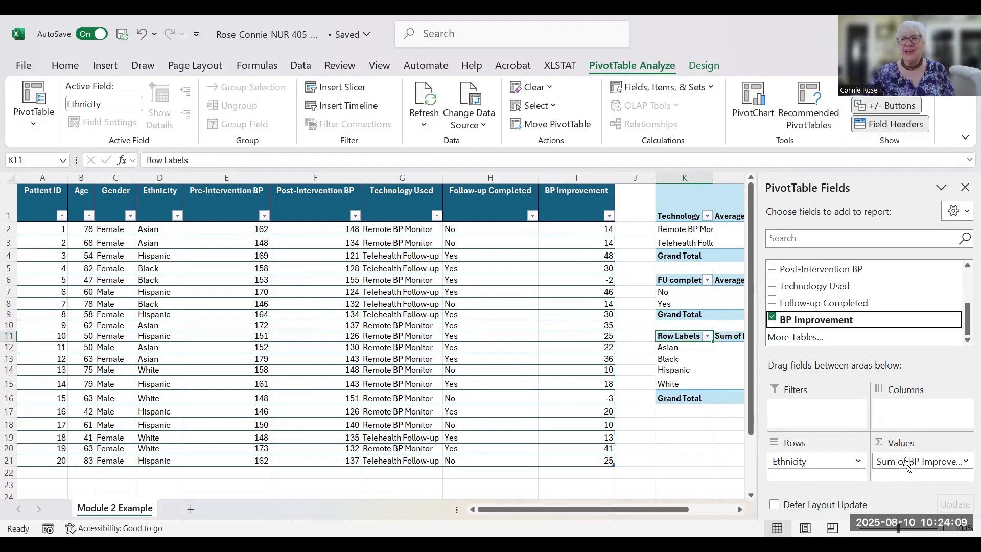
- Summarise BP Improvement by Average: Asian 24.2, Black 14, Hispanic 27.75, White 15.25
click(965, 462)
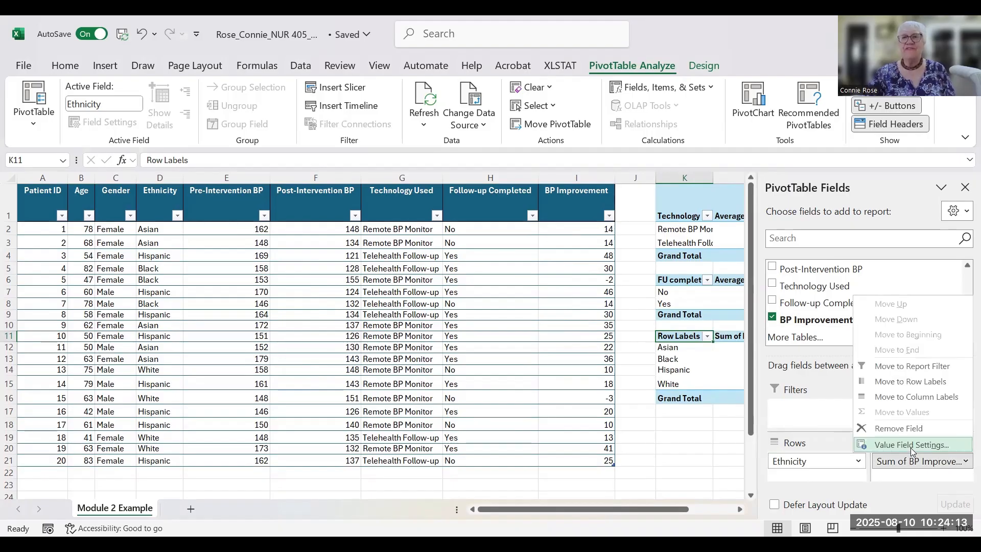
click(910, 444)
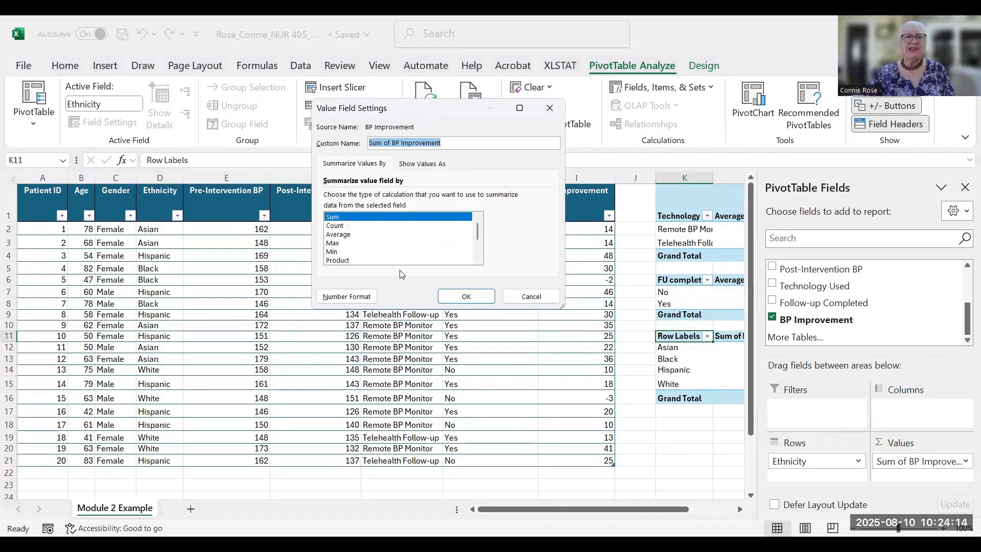
click(338, 234)
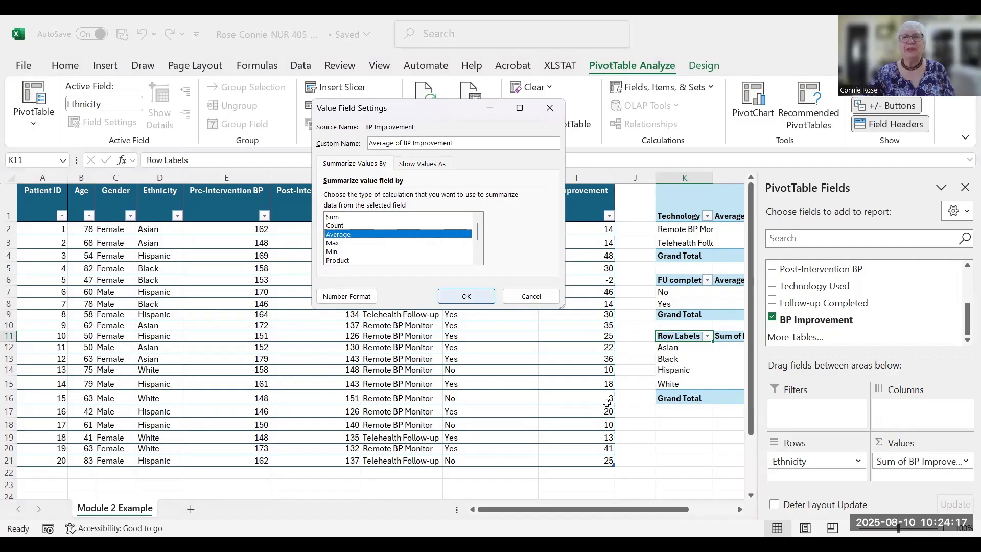
key(Return)
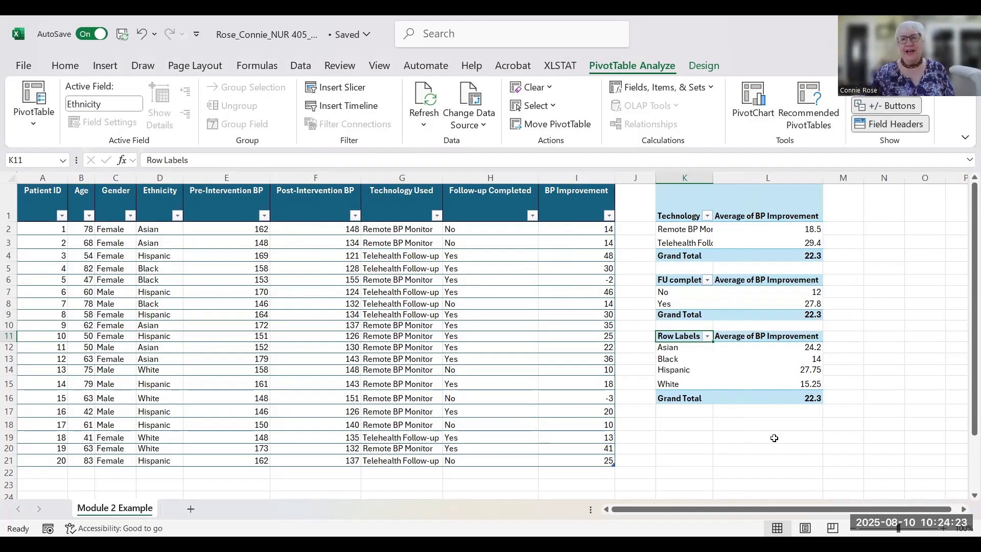
- Rename the third pivot's K11 'Row Labels' header to Ethnicity
double_click(697, 335)
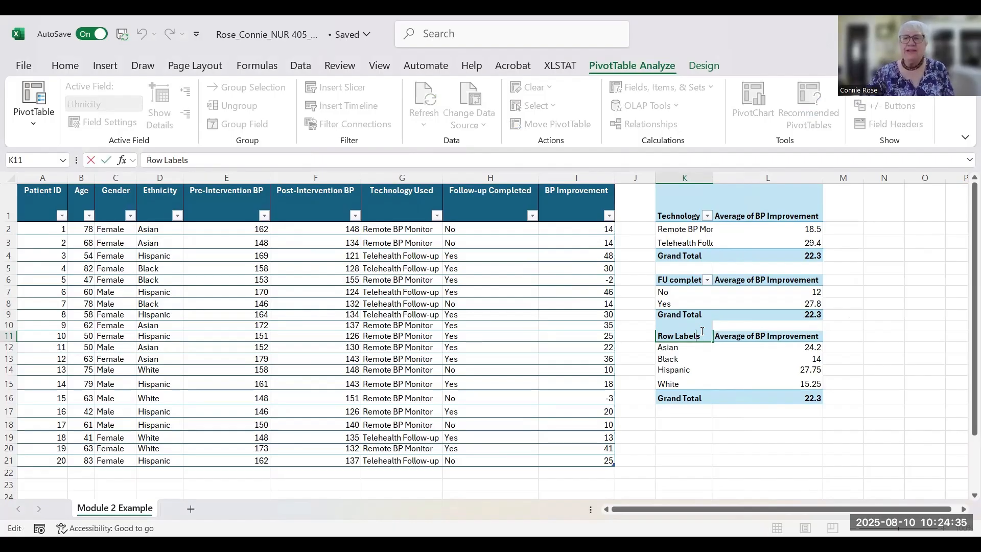
click(842, 359)
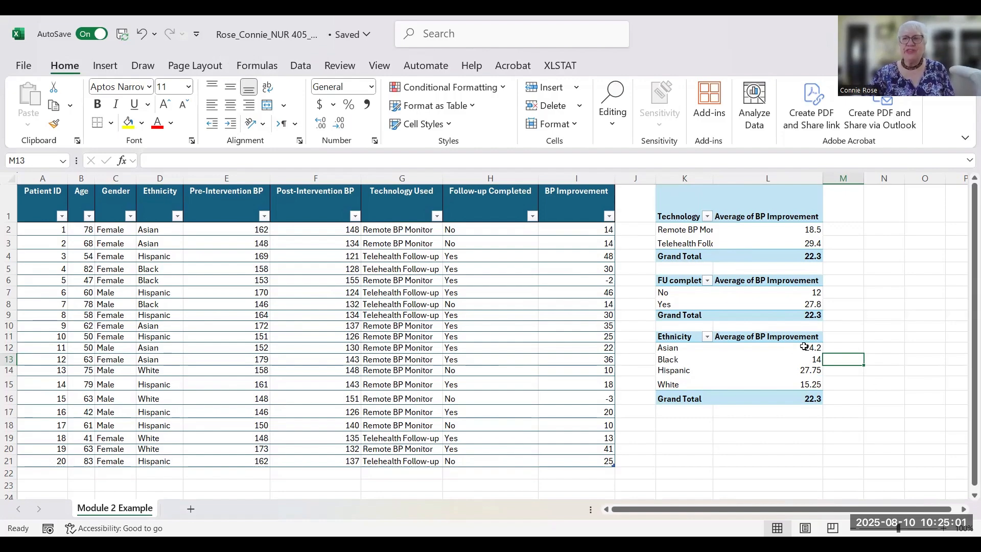
- Format the ethnicity averages in L12:L15 with 1 decimal place: 24.2, 14.0, 27.8, 15.3
drag(797, 348, 781, 386)
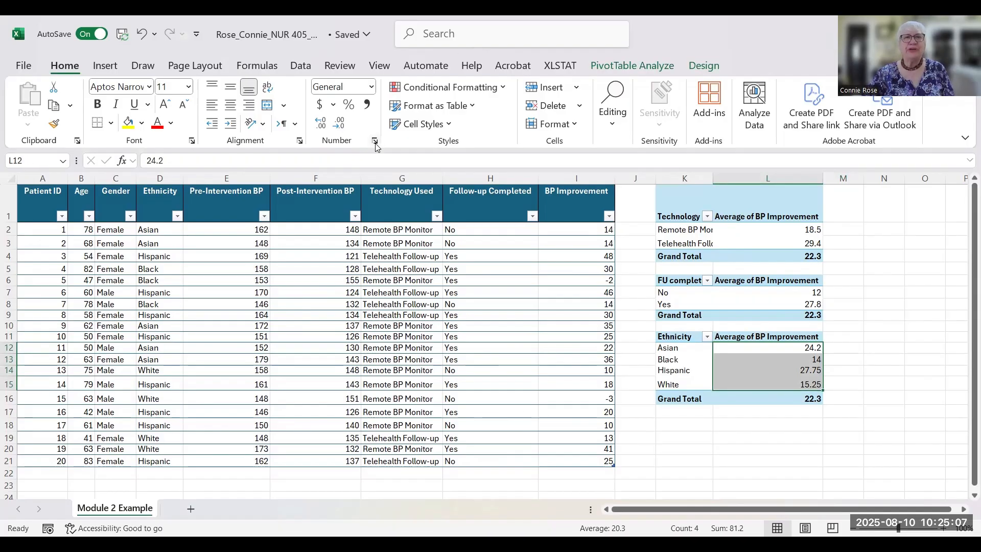
click(296, 115)
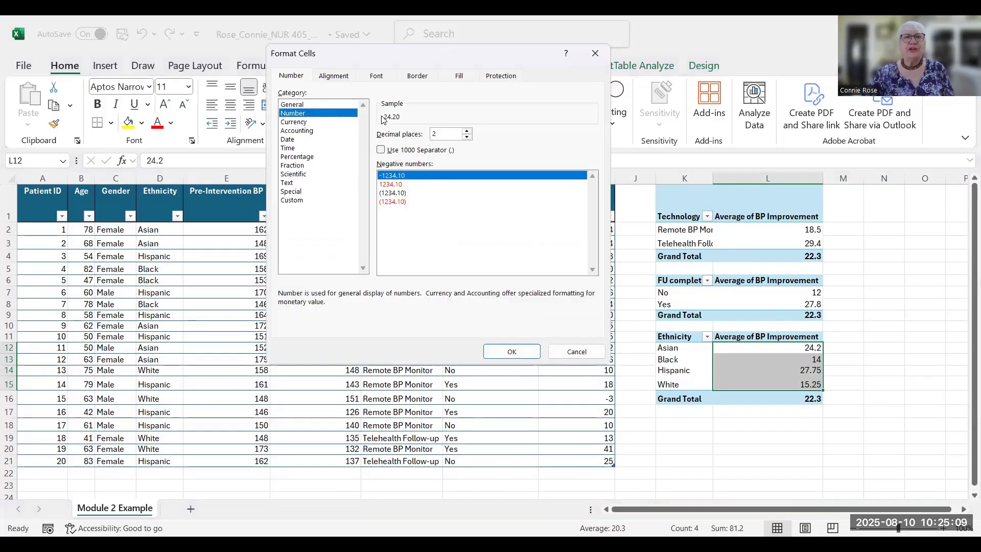
click(468, 138)
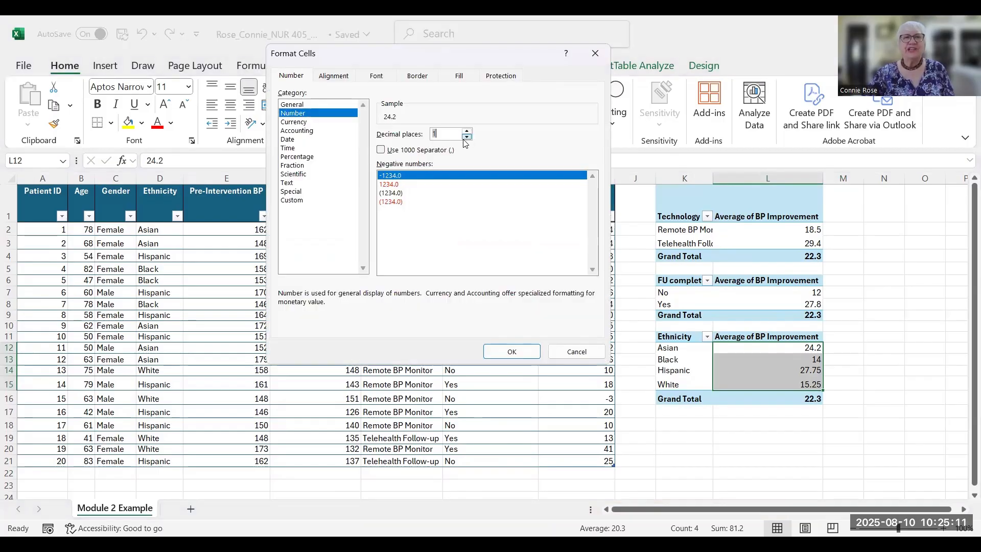
click(514, 353)
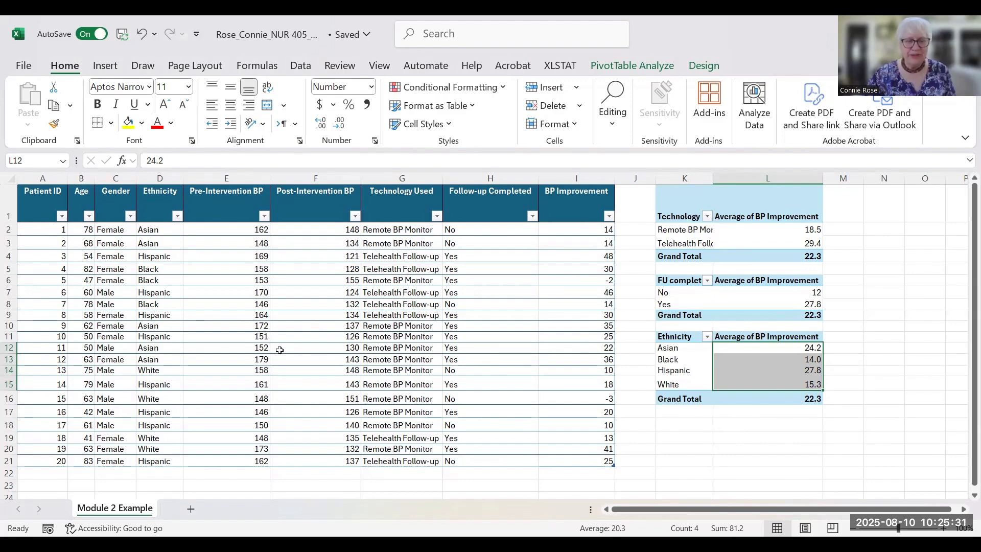
- Insert another PivotTable from the Data table on the existing sheet at cell K18
click(160, 257)
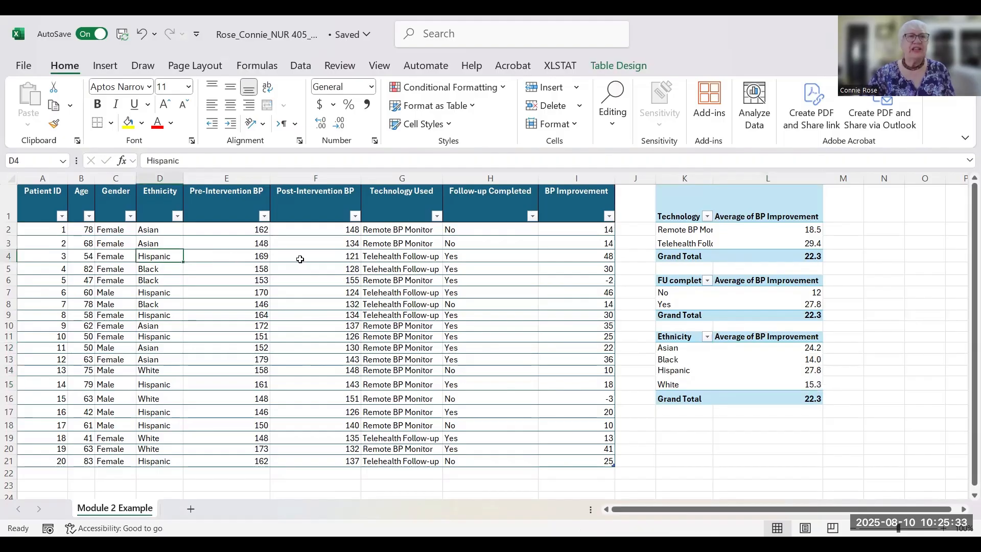
click(107, 65)
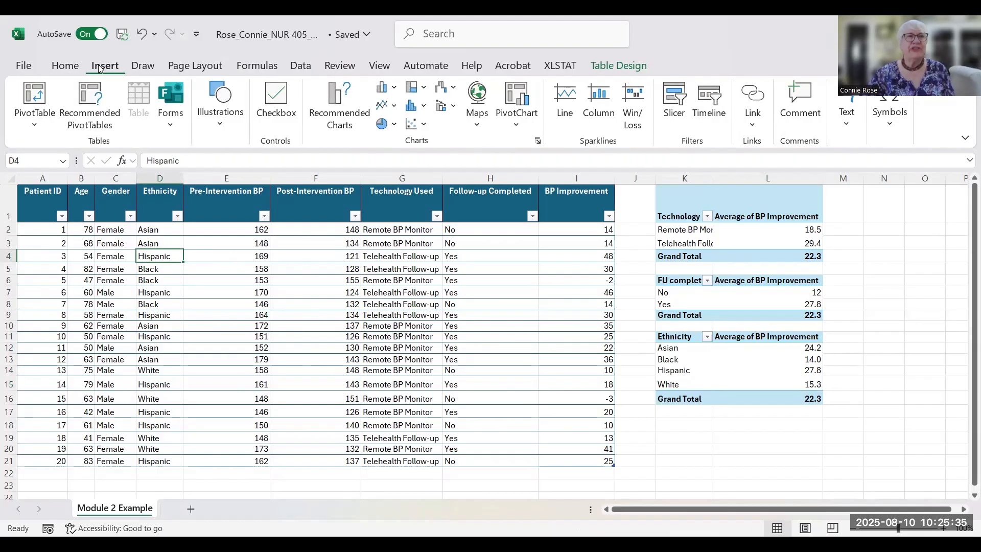
click(38, 92)
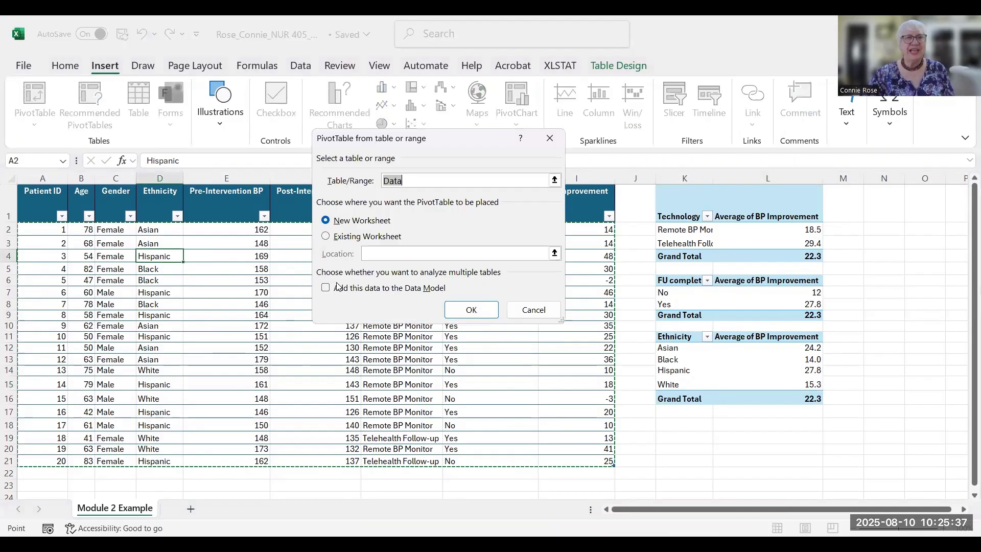
click(326, 237)
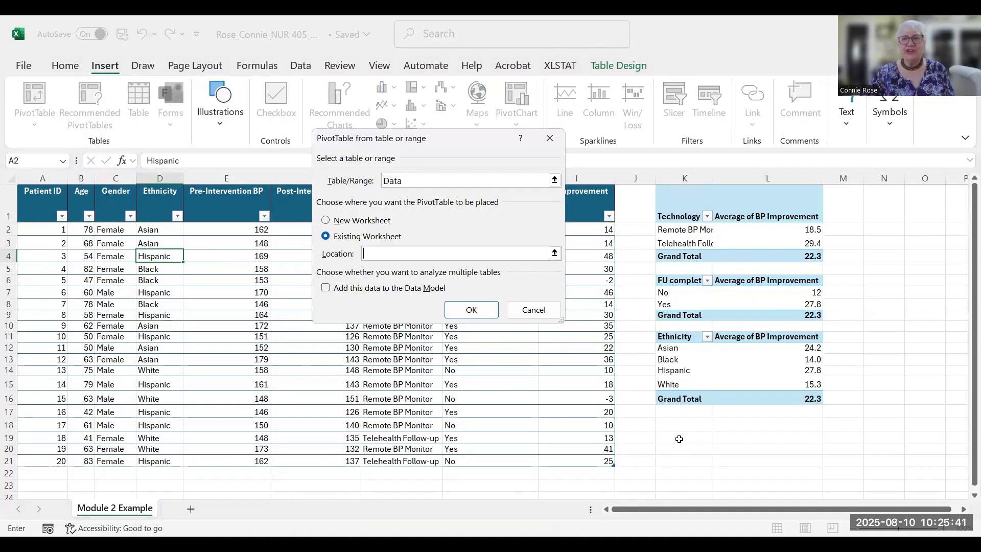
click(669, 427)
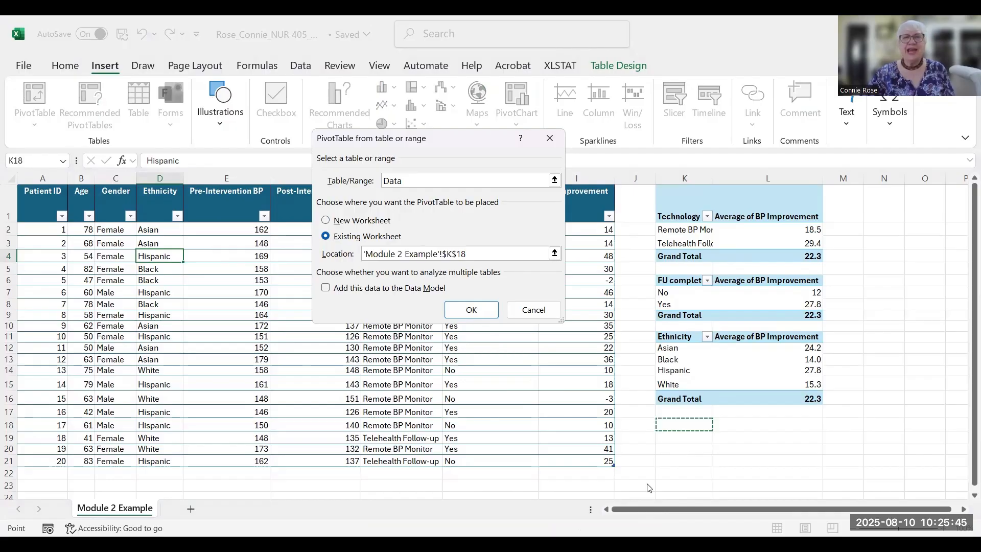
key(Return)
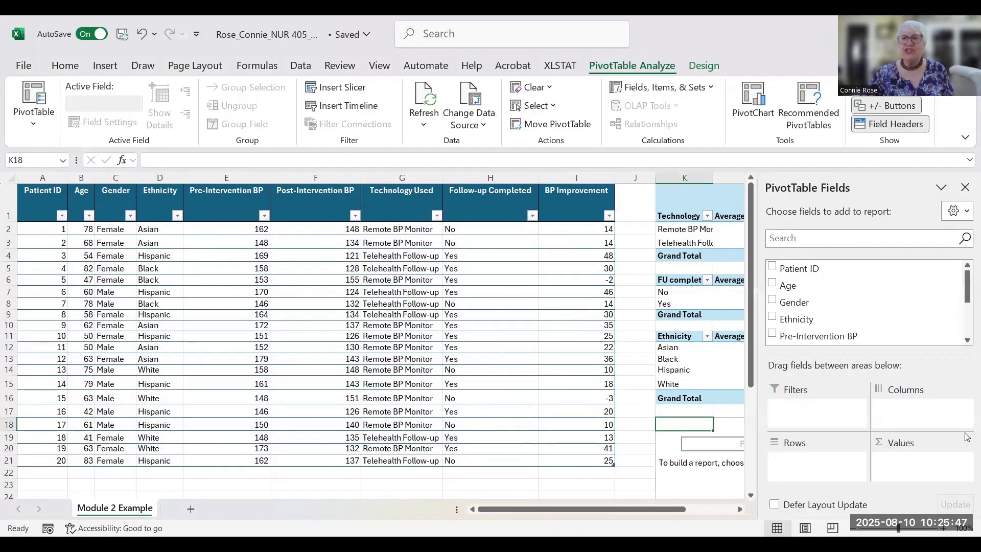
- Put Gender in Rows and BP Improvement in Values of the fourth pivot
drag(797, 307, 816, 475)
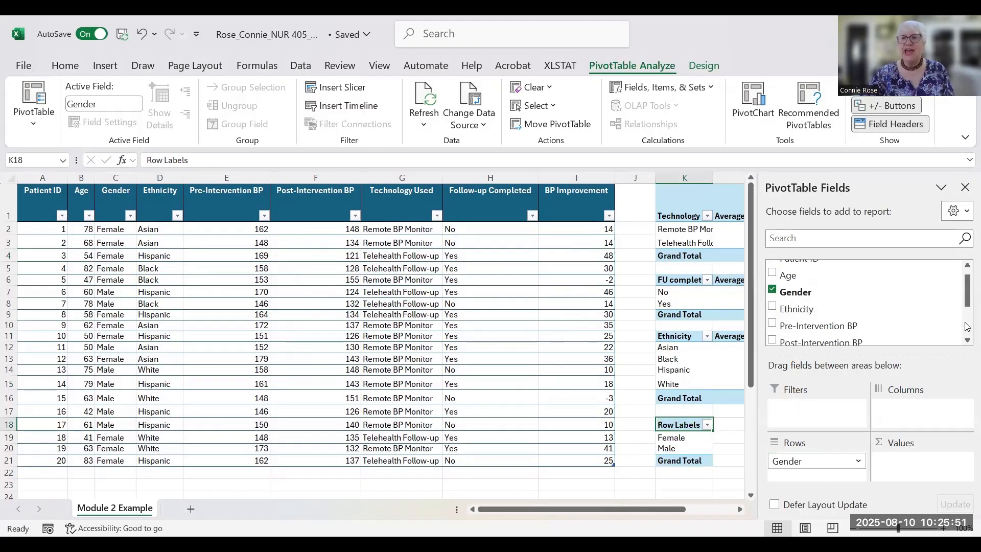
drag(967, 305, 966, 332)
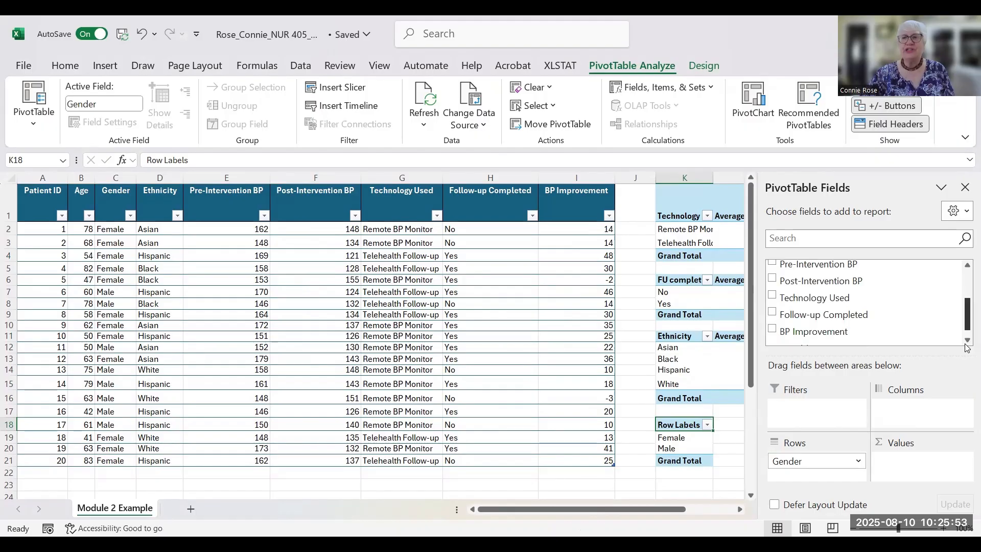
drag(876, 333, 967, 464)
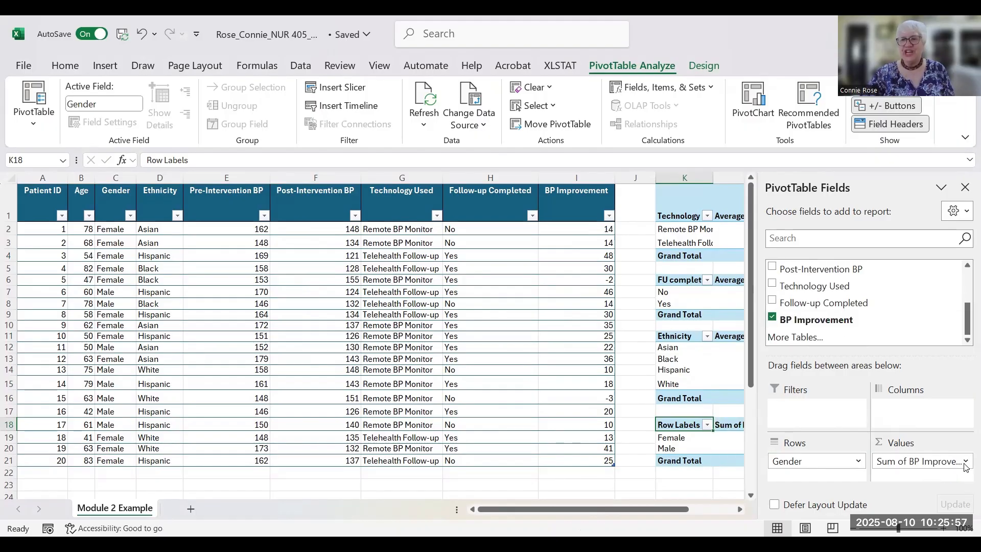
- Summarise BP Improvement by Average: Female 25.75, Male 17.125
click(900, 466)
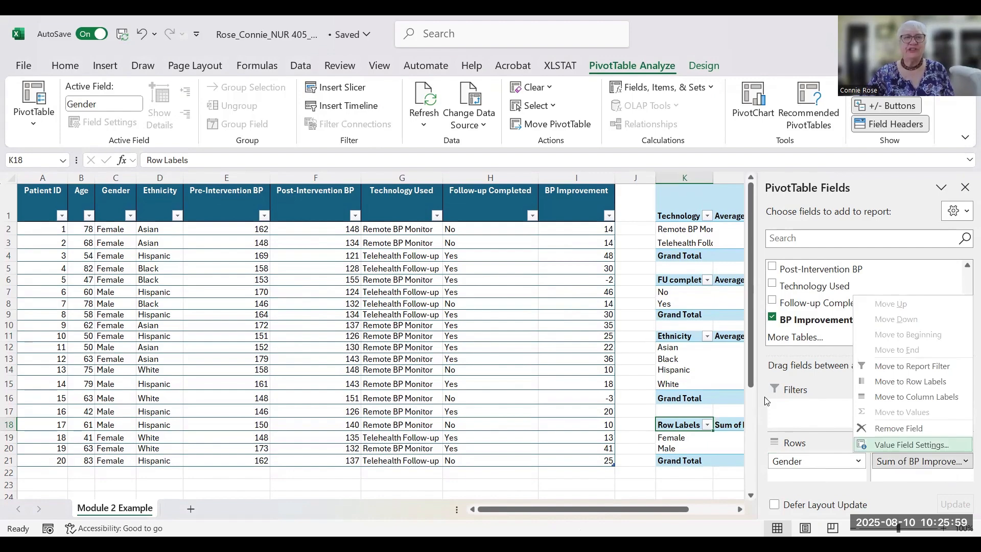
click(336, 237)
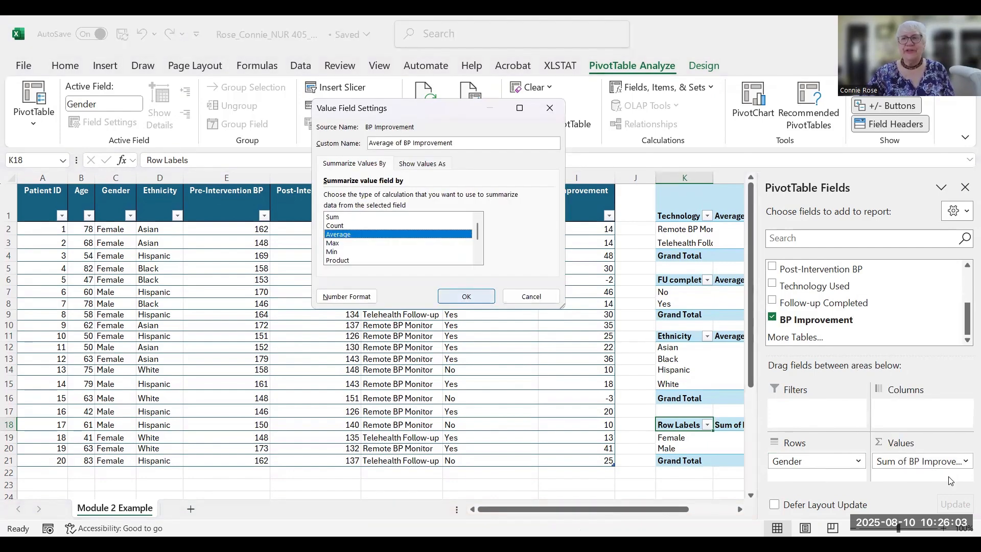
key(Return)
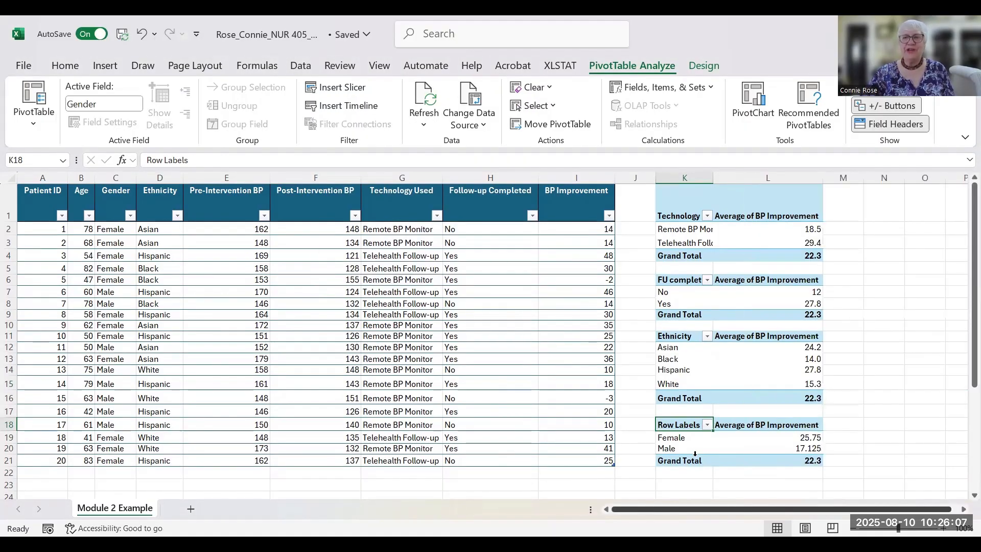
- Rename the K18 header to Gender and select the two gender averages in L19:L20
double_click(705, 428)
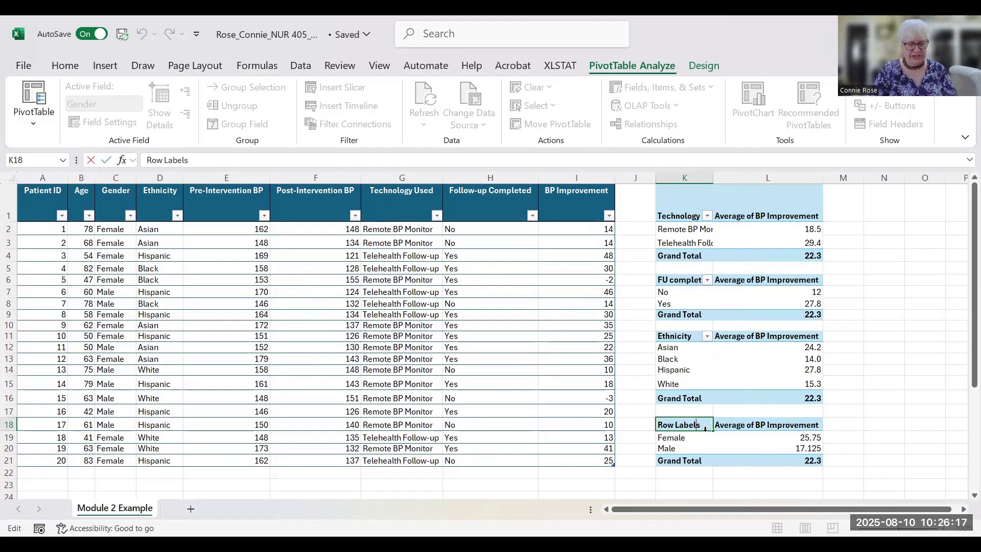
key(BackSpace)
key(BackSpace)
key(BackSpace)
key(BackSpace)
key(BackSpace)
key(BackSpace)
key(BackSpace)
key(BackSpace)
key(BackSpace)
key(BackSpace)
text(G)
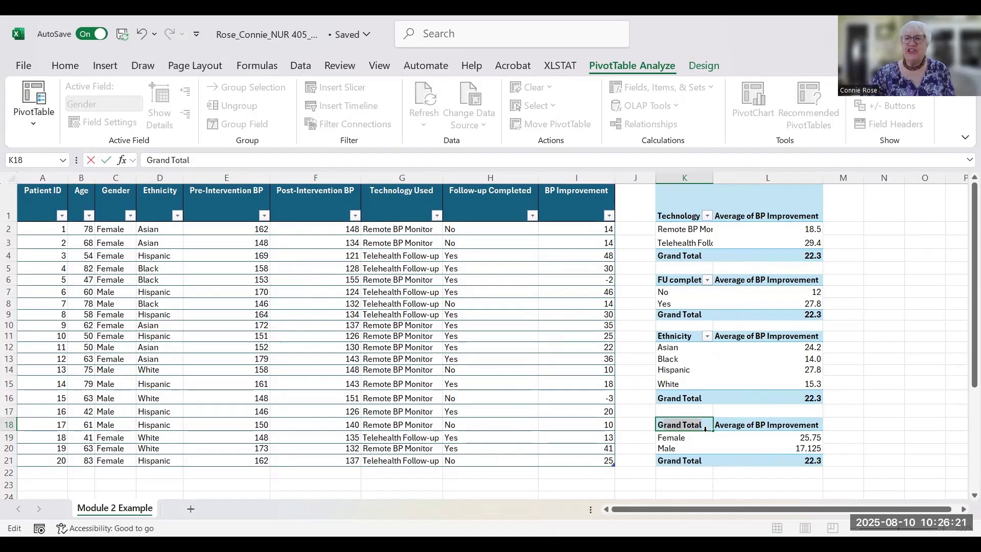
text(ender)
key(Return)
key(shift+Down)
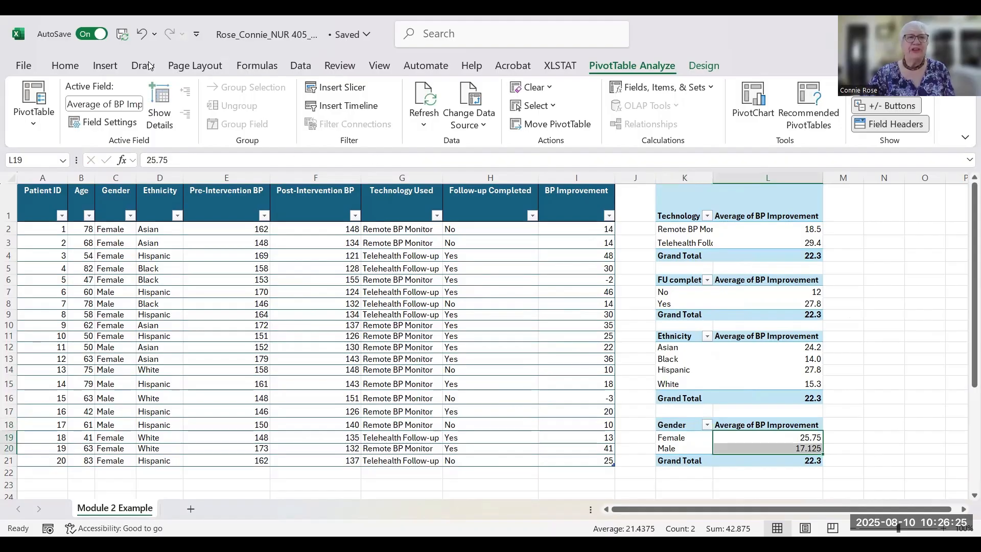
click(67, 65)
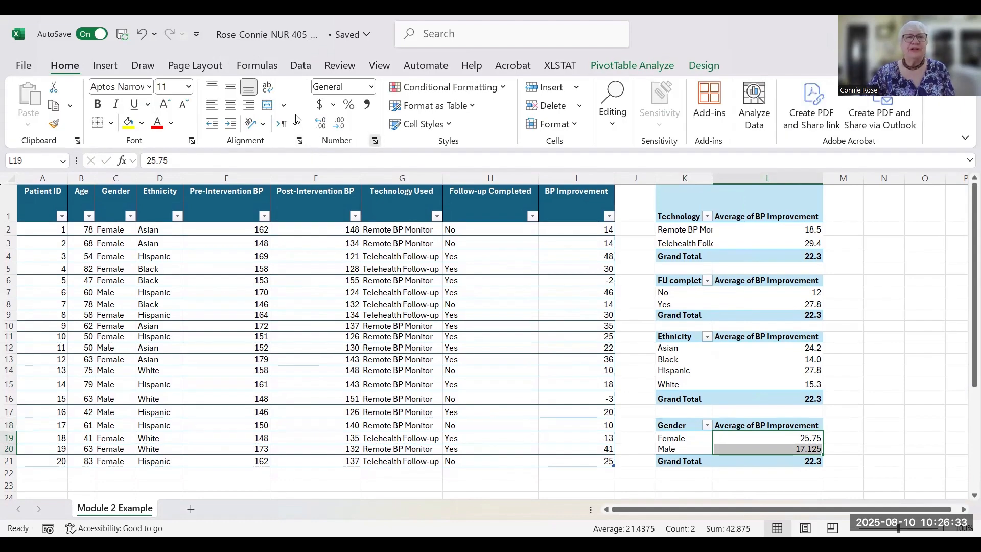
- Format the gender pivot averages as Number with 1 decimal place, giving Female 25.8 and Male 17.1
key(ctrl+1)
key(Down)
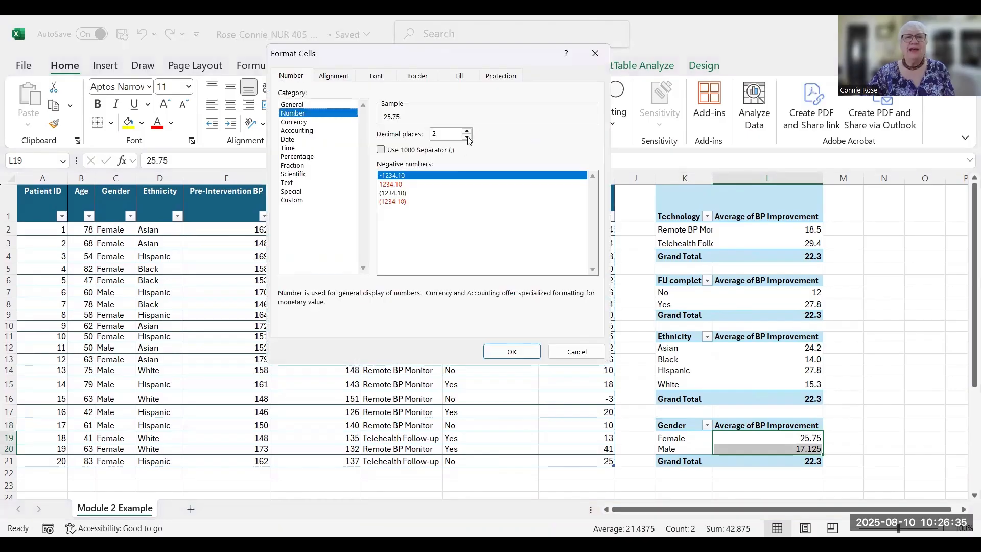
click(467, 138)
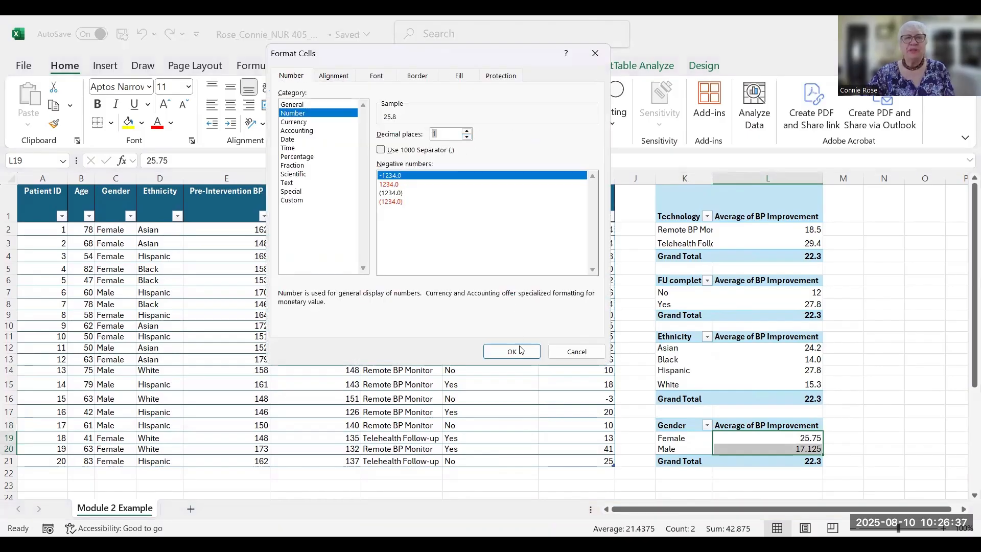
key(Return)
click(914, 382)
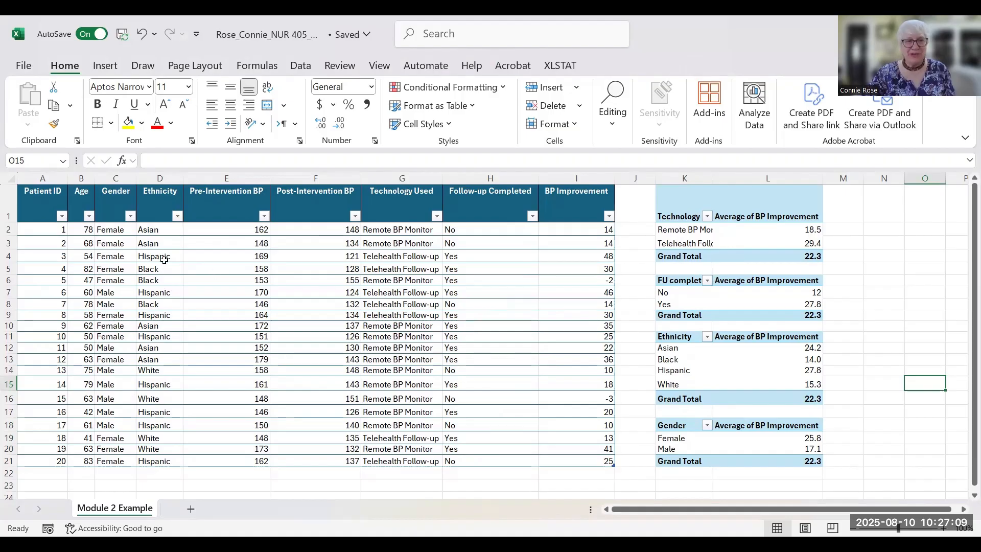
- Insert a PivotTable from the patient data table at cell K23 and put Age in its rows
click(148, 271)
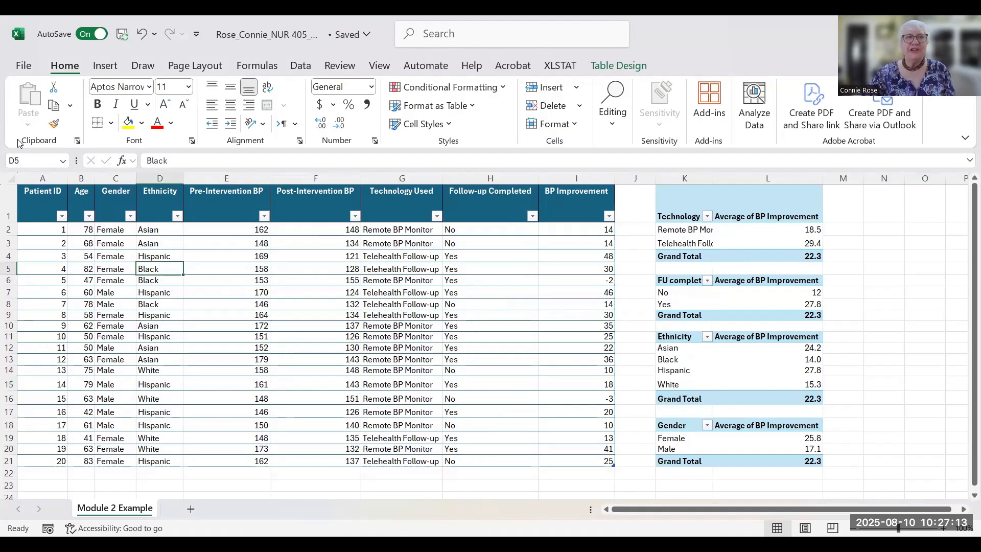
click(109, 65)
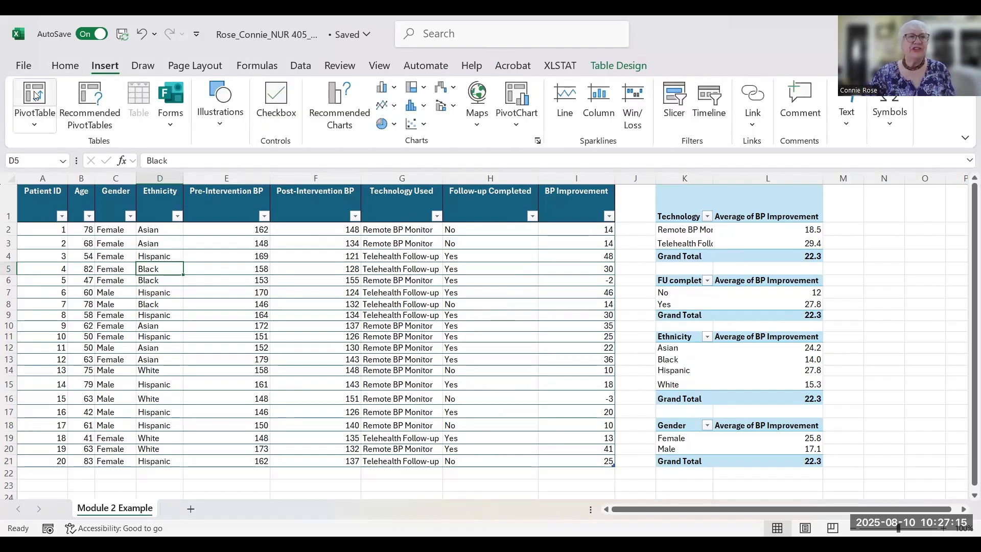
click(60, 117)
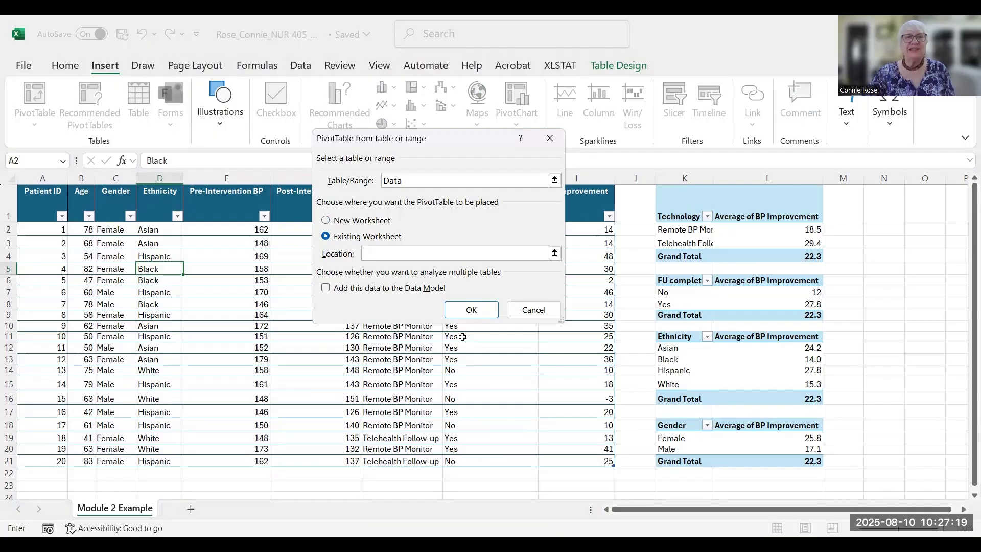
click(672, 488)
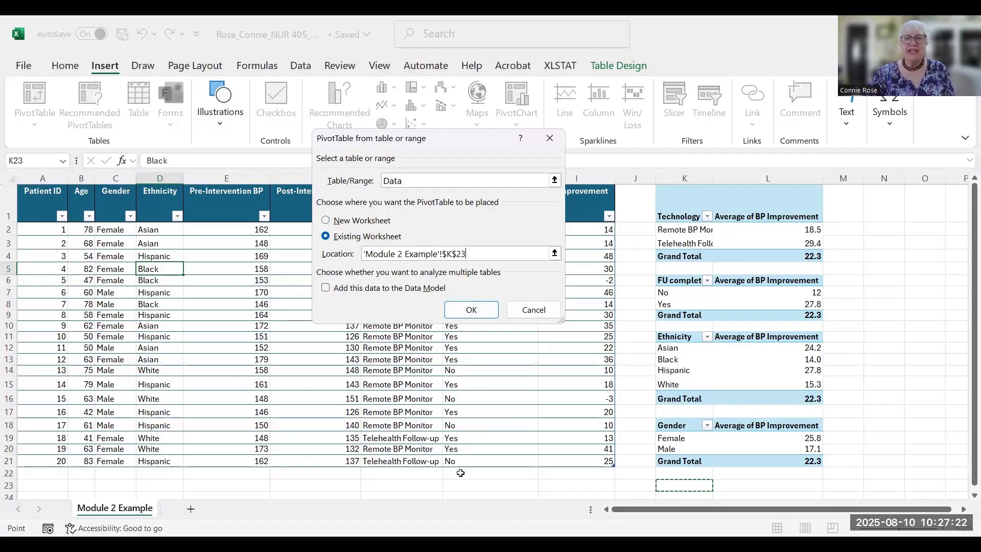
click(471, 310)
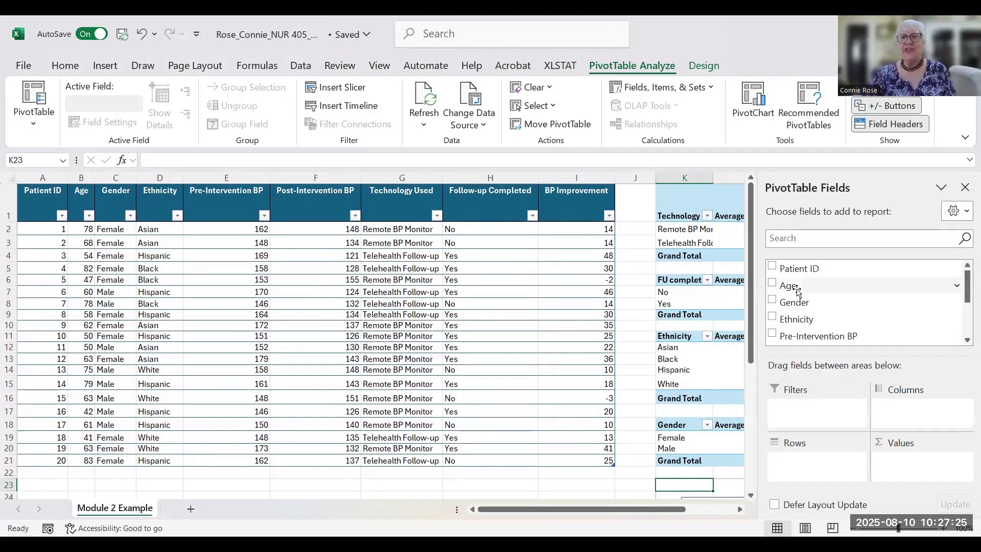
drag(798, 291, 787, 462)
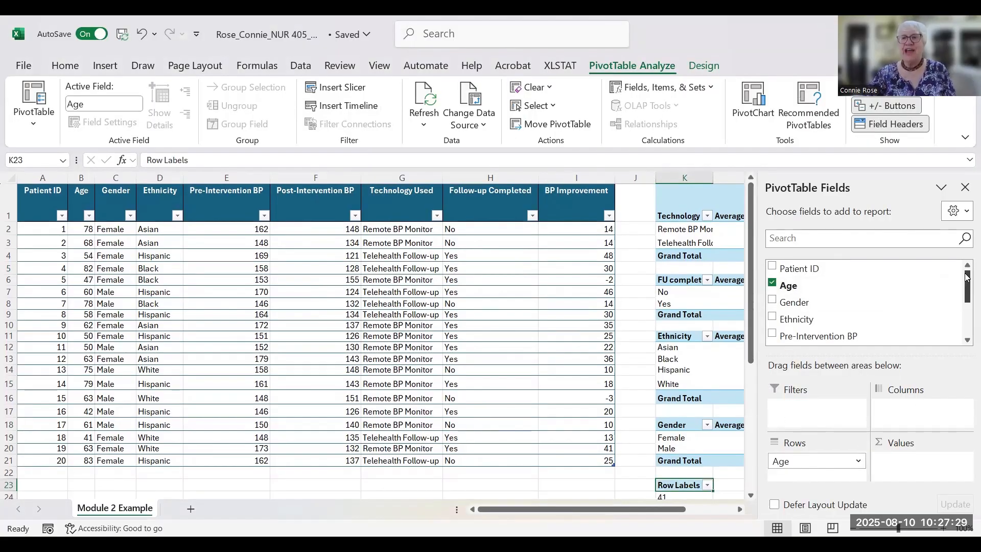
- Add BP Improvement to the age pivot's values summarized as Average, then close the field list
drag(966, 291, 967, 323)
drag(811, 321, 921, 462)
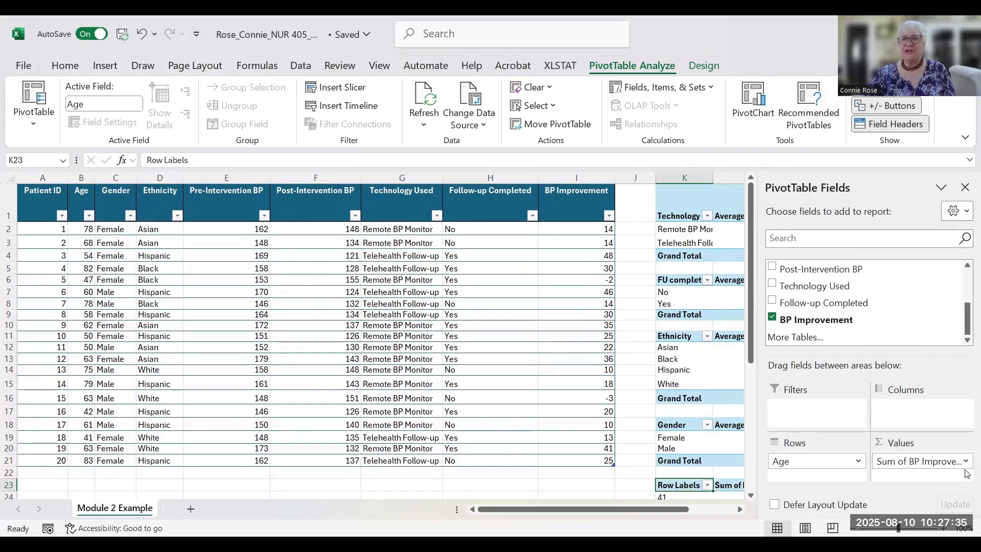
click(965, 464)
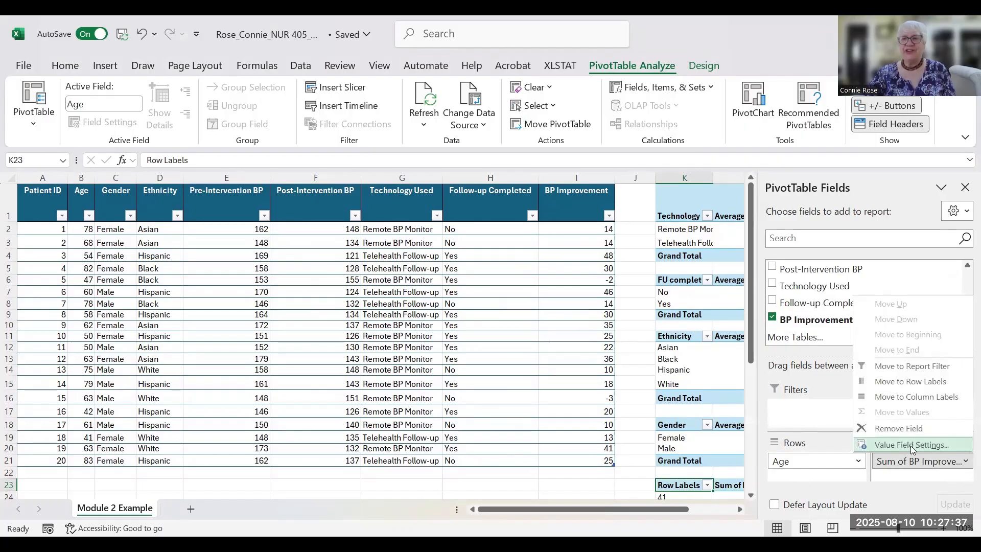
click(912, 444)
click(335, 234)
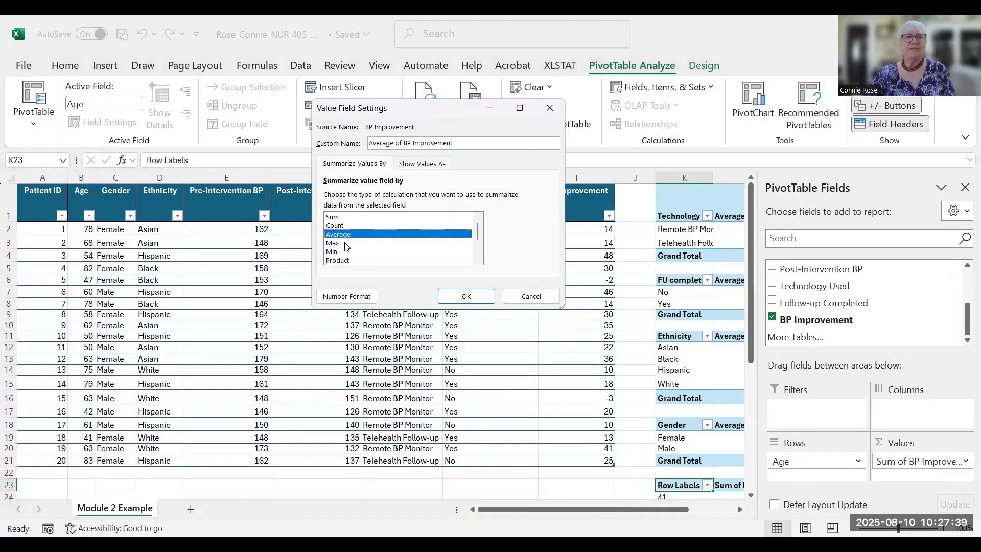
click(466, 296)
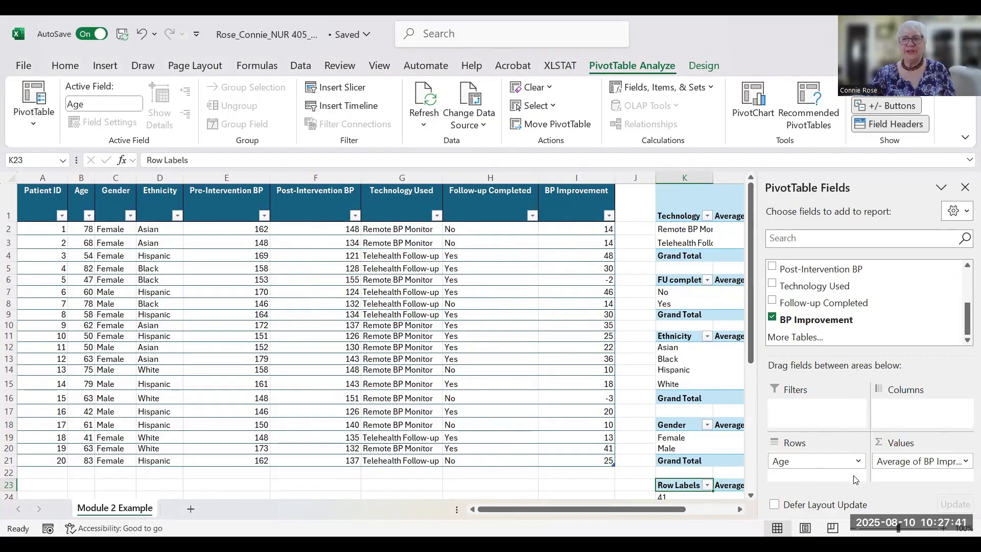
click(965, 188)
drag(967, 290, 966, 443)
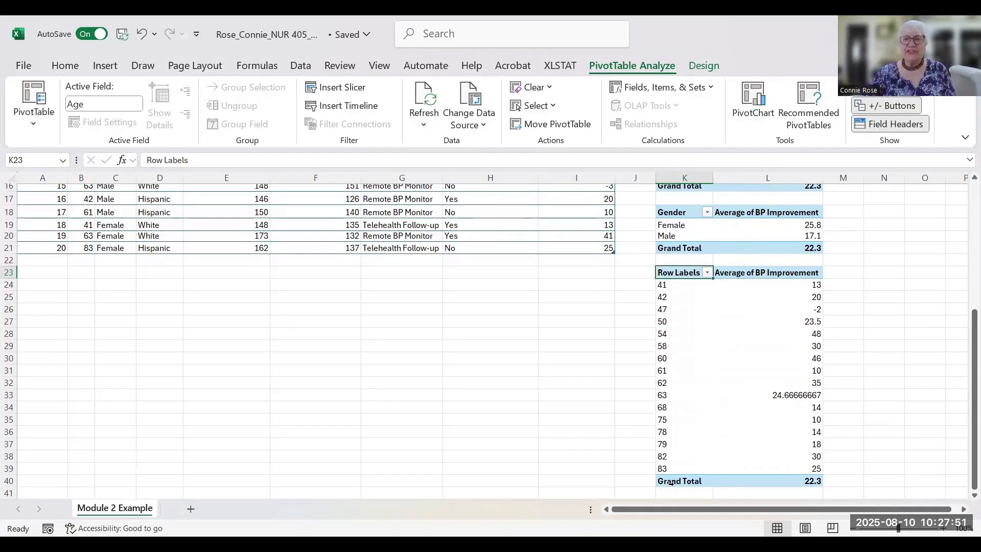
- Select an age entry in the age PivotTable so the 16 ages can be grouped
mouse_move(738, 346)
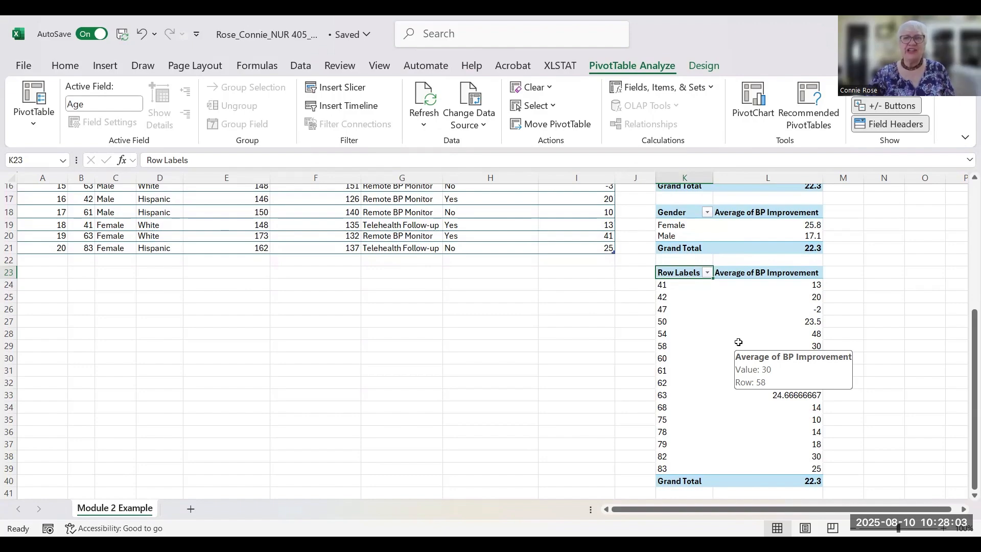
click(698, 322)
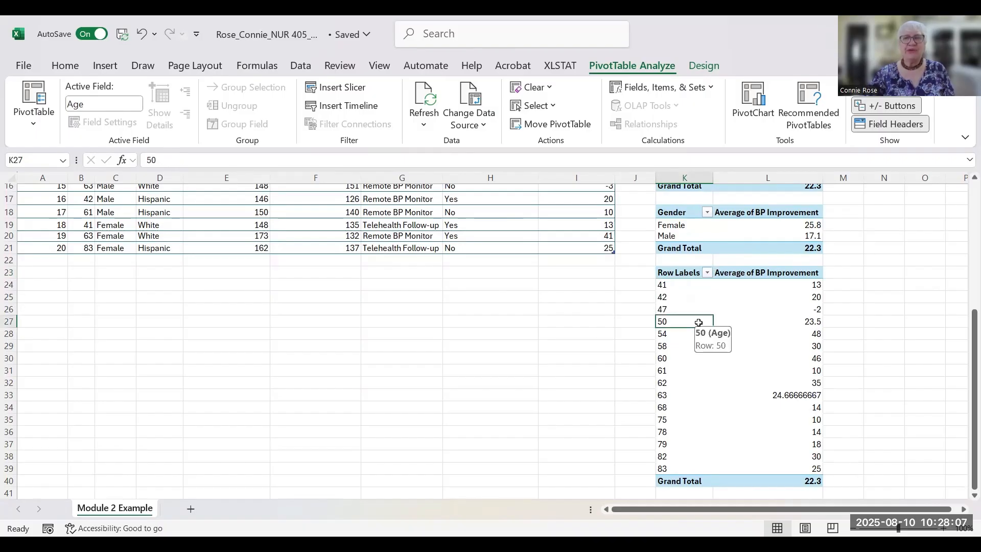
- Group the pivot's ages from 41 to 83 in steps of 10, producing bands 41-50 through 81-90
right_click(731, 318)
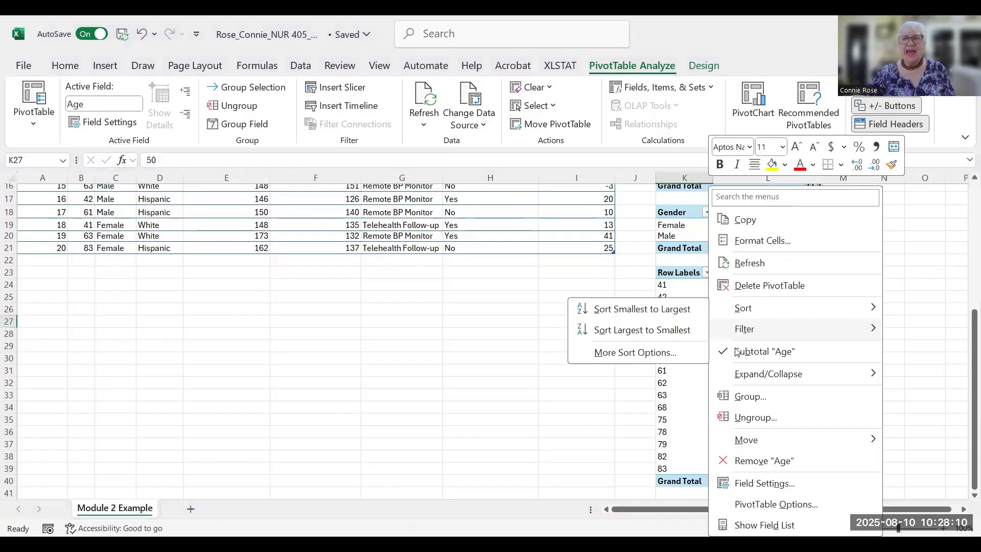
click(746, 398)
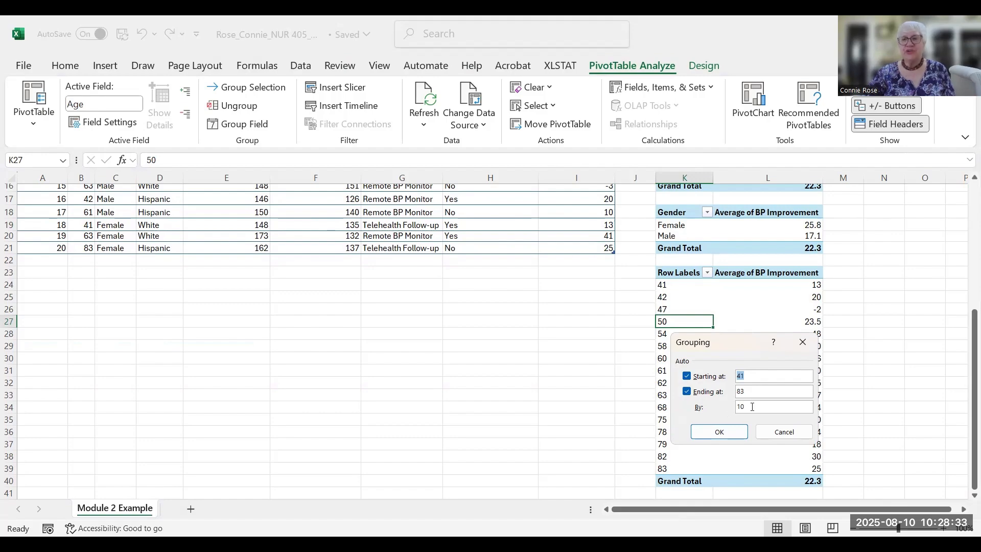
click(719, 431)
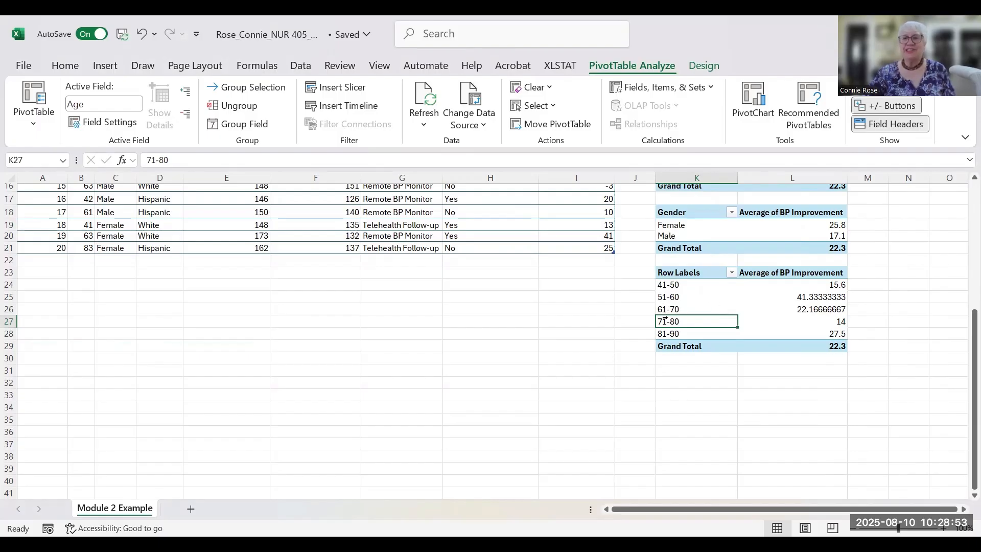
- Change the K23 pivot heading from Row Labels to Age
double_click(707, 276)
key(BackSpace)
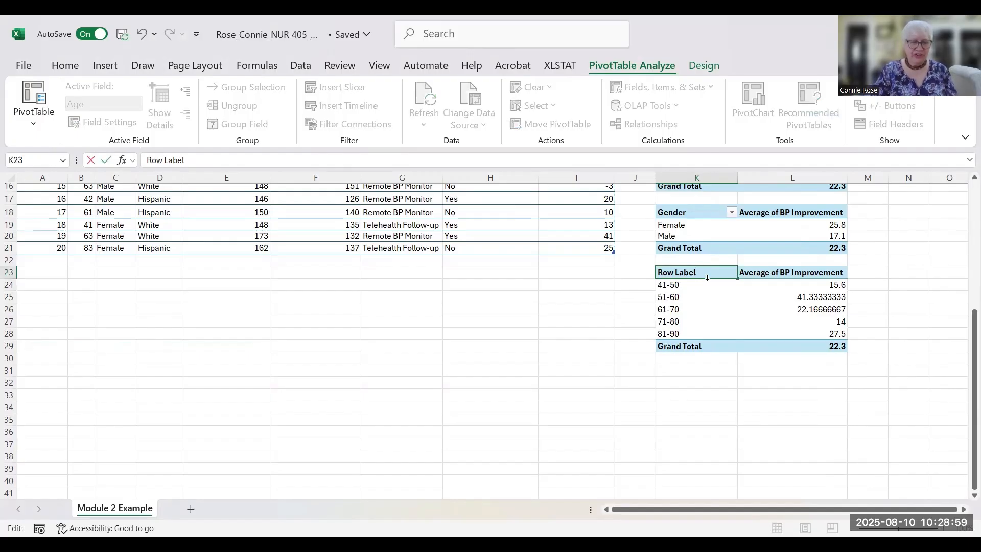
key(BackSpace)
key(BackSpace)
key(BackSpace)
key(BackSpace)
key(BackSpace)
key(BackSpace)
key(BackSpace)
key(BackSpace)
key(BackSpace)
text(A)
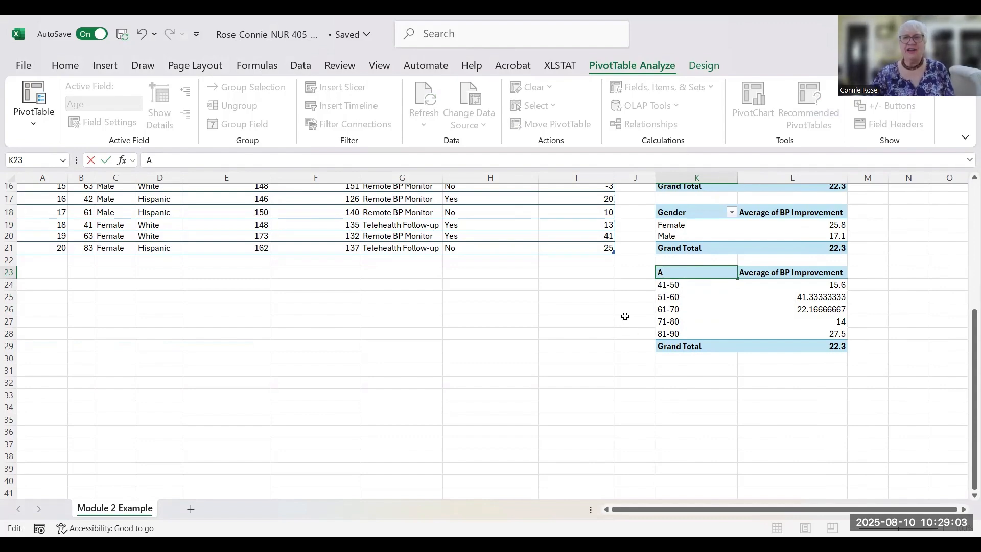
click(634, 321)
mouse_move(788, 283)
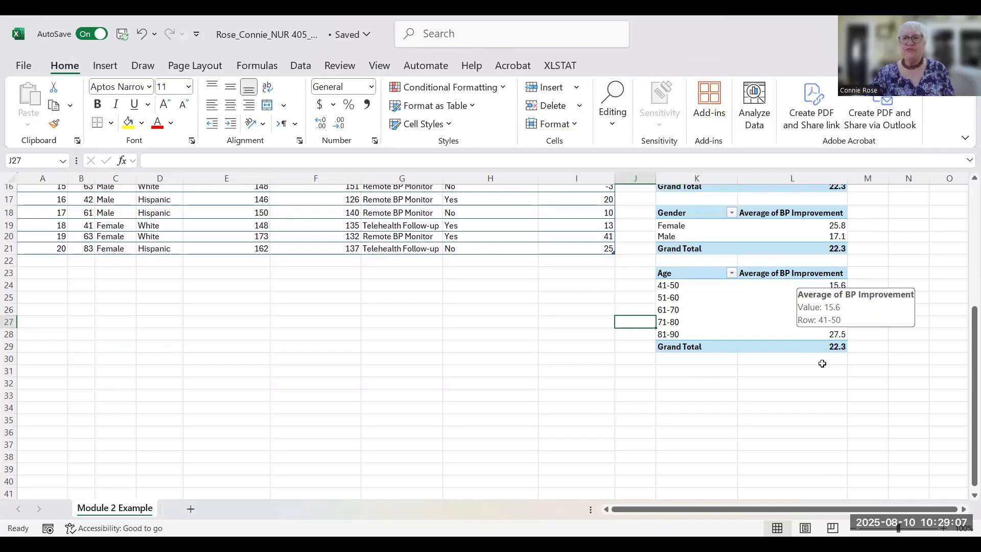
- Format L25:L26 as Number with 1 decimal place, showing 41.3 and 22.2
click(810, 299)
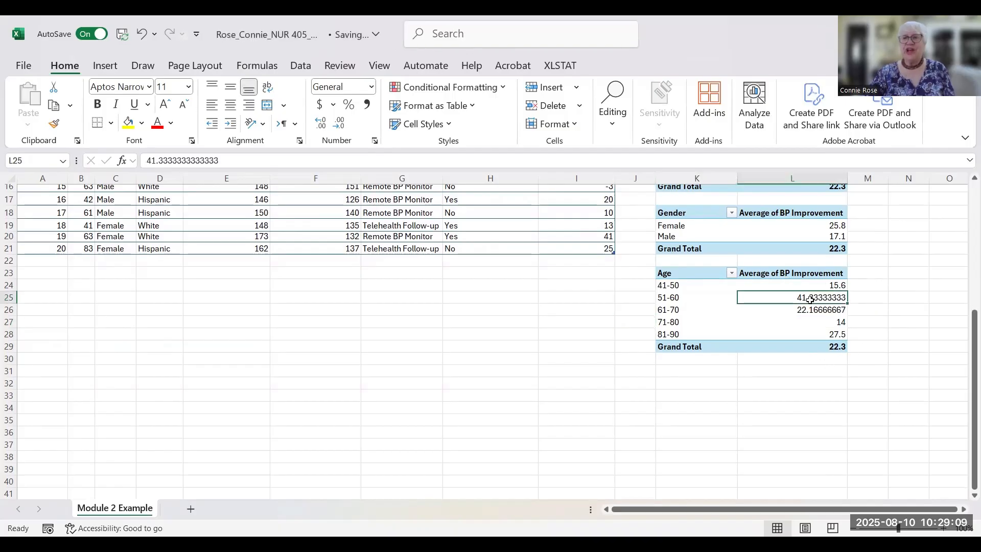
drag(809, 300, 809, 309)
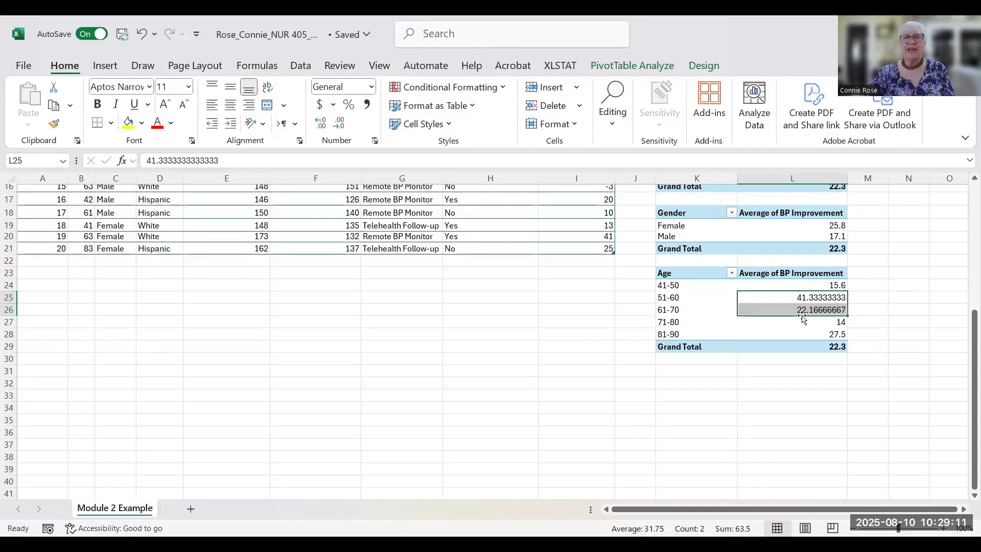
click(376, 141)
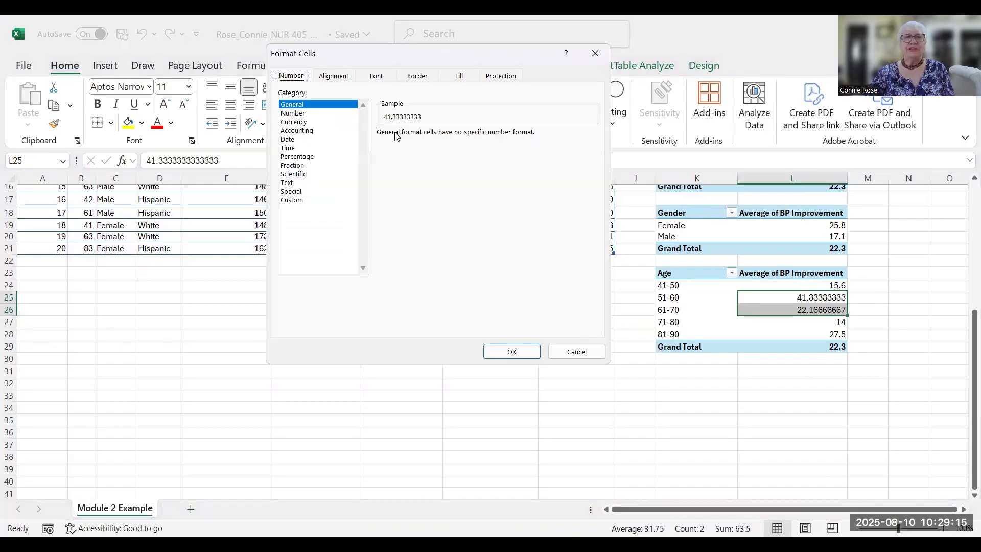
click(300, 113)
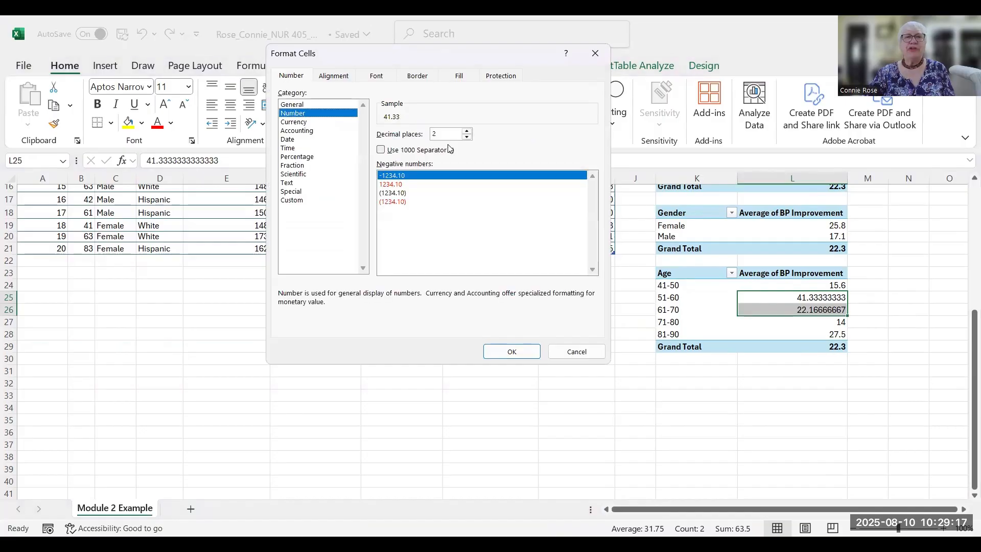
click(467, 136)
click(517, 347)
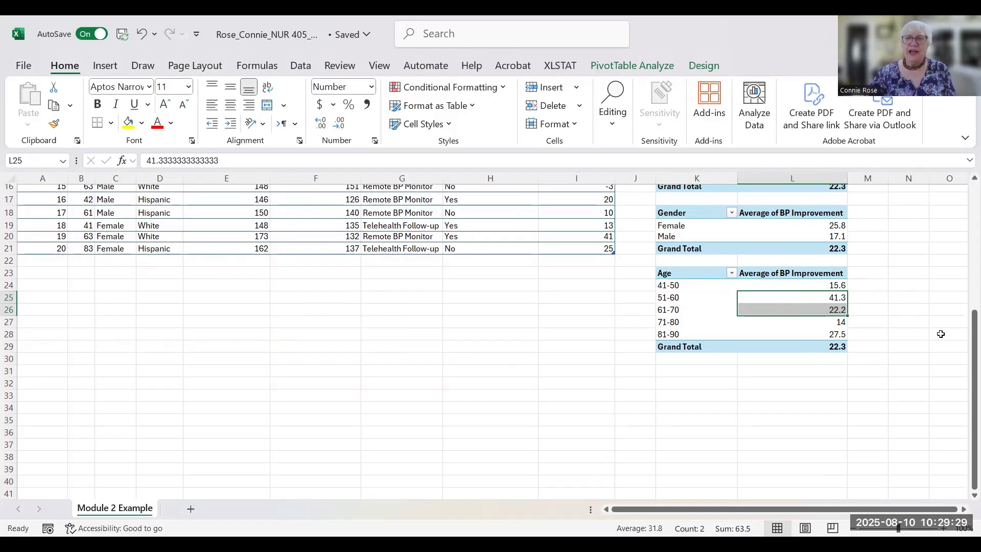
scroll(936, 335, up, 3)
scroll(937, 335, up, 2)
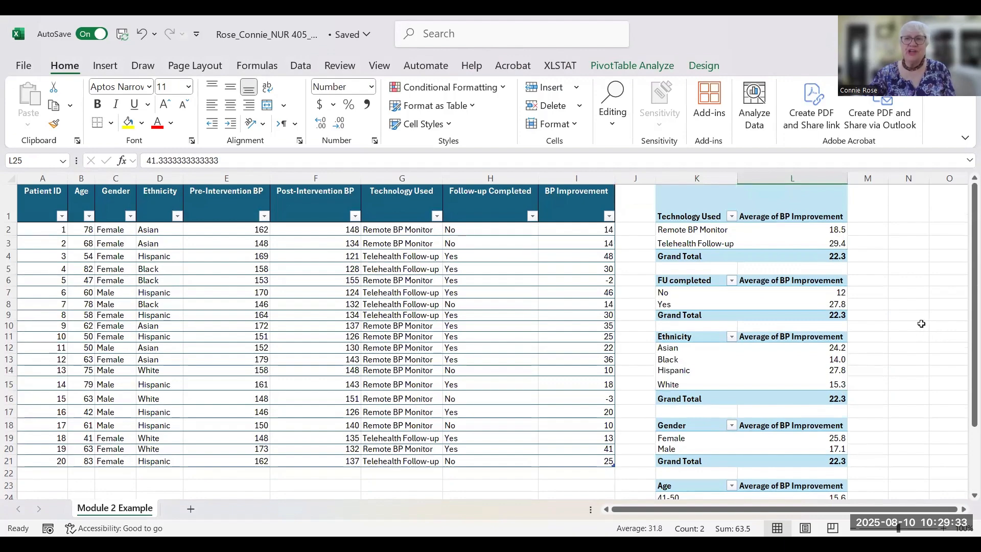
scroll(921, 324, down, 4)
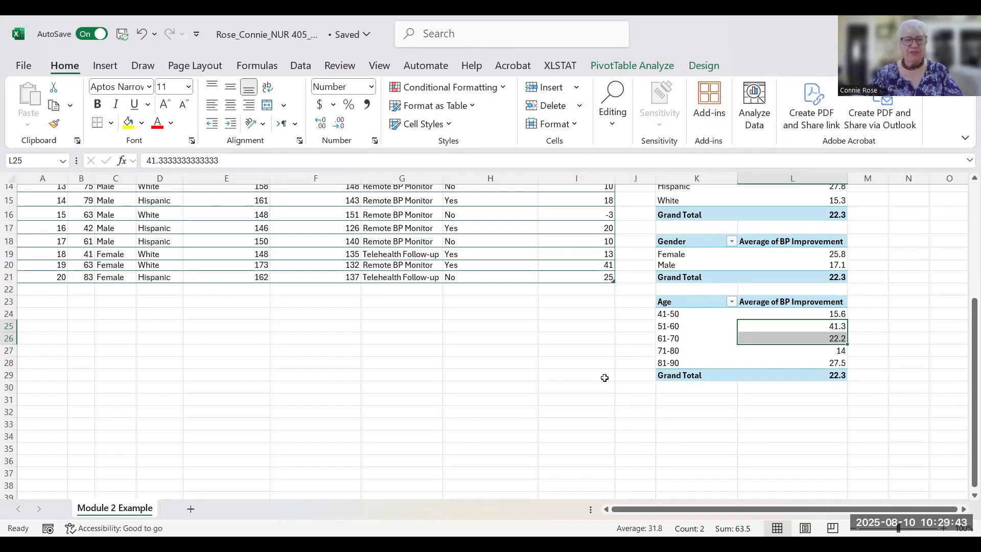
scroll(608, 363, up, 2)
scroll(611, 355, up, 3)
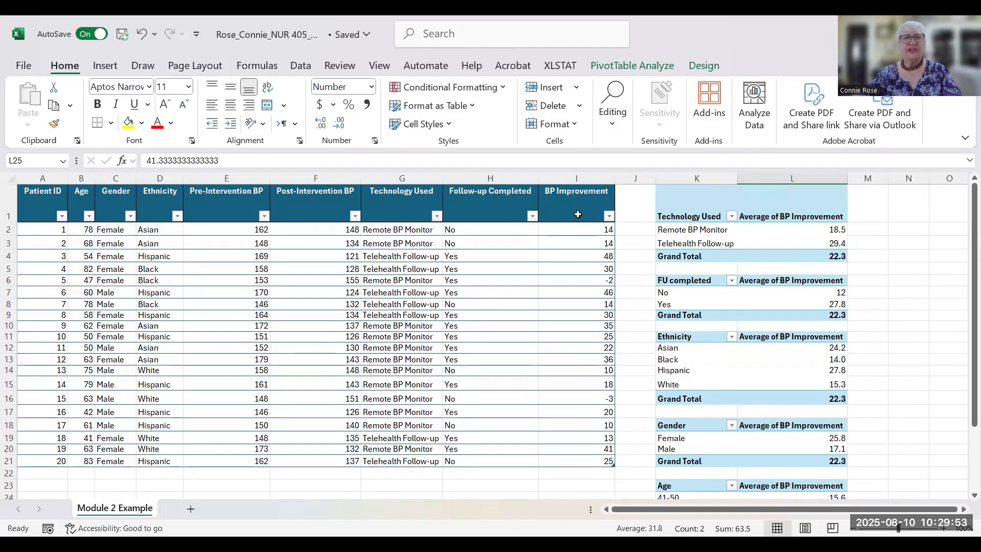
drag(561, 231, 604, 462)
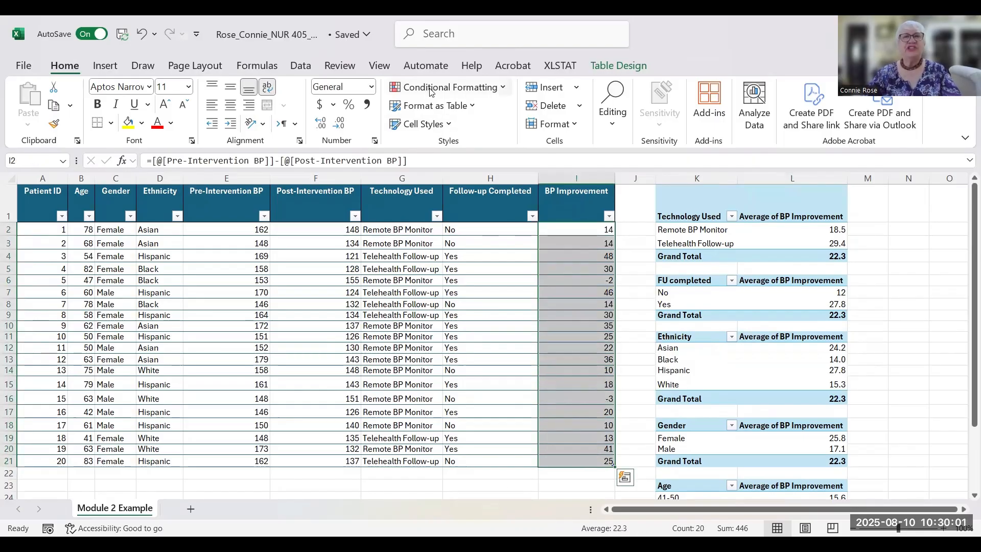
- Add a Greater Than 20 conditional format to I2:I21 using Green Fill with Dark Green Text
click(503, 91)
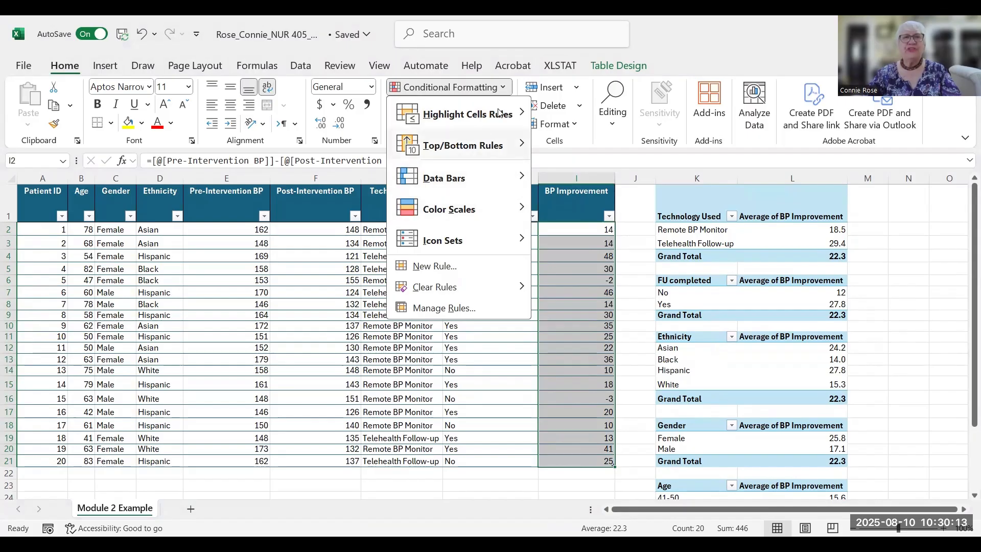
mouse_move(503, 115)
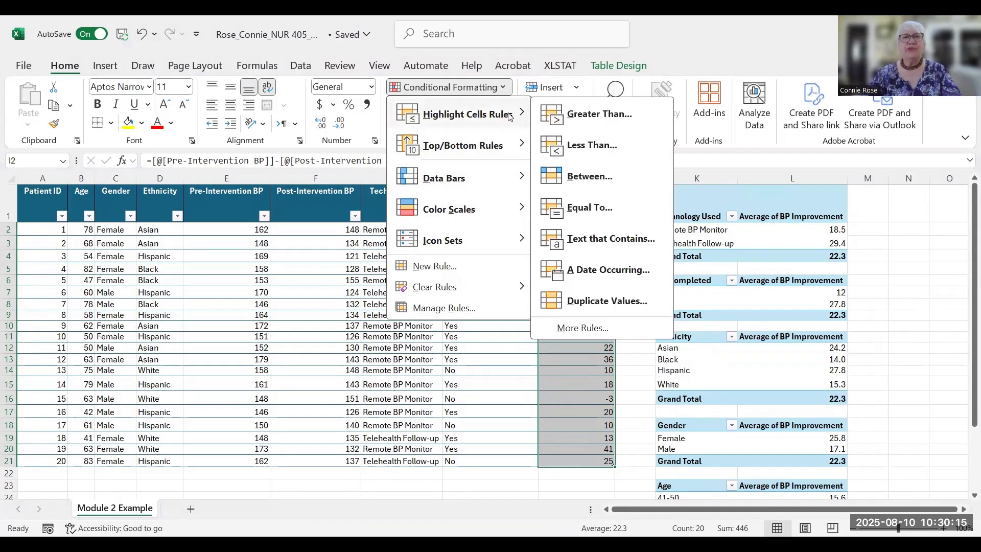
click(596, 115)
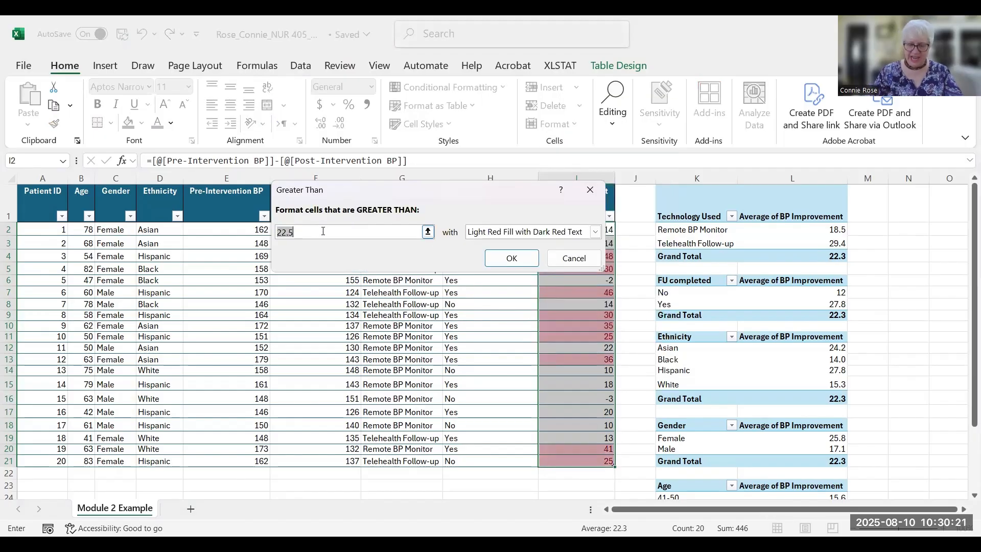
key(BackSpace)
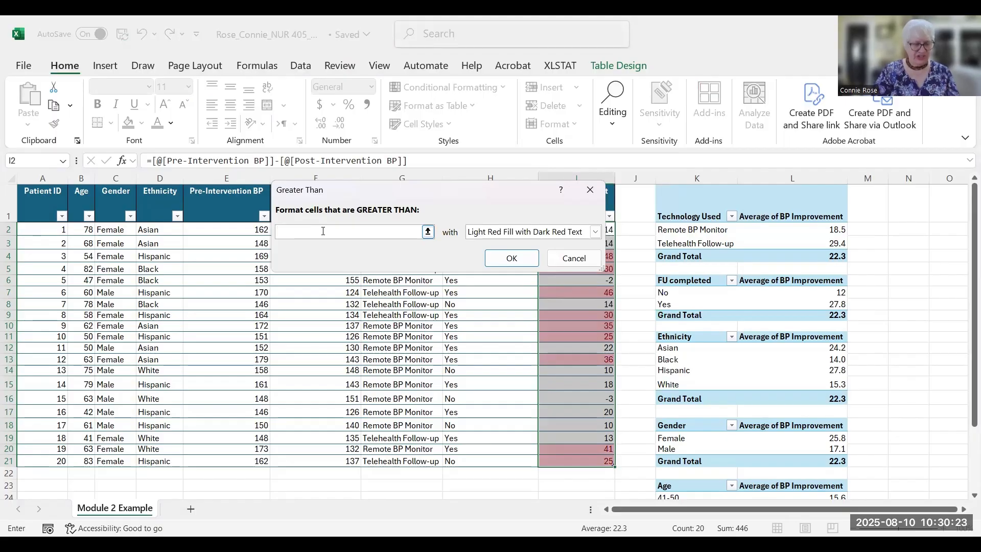
text(20)
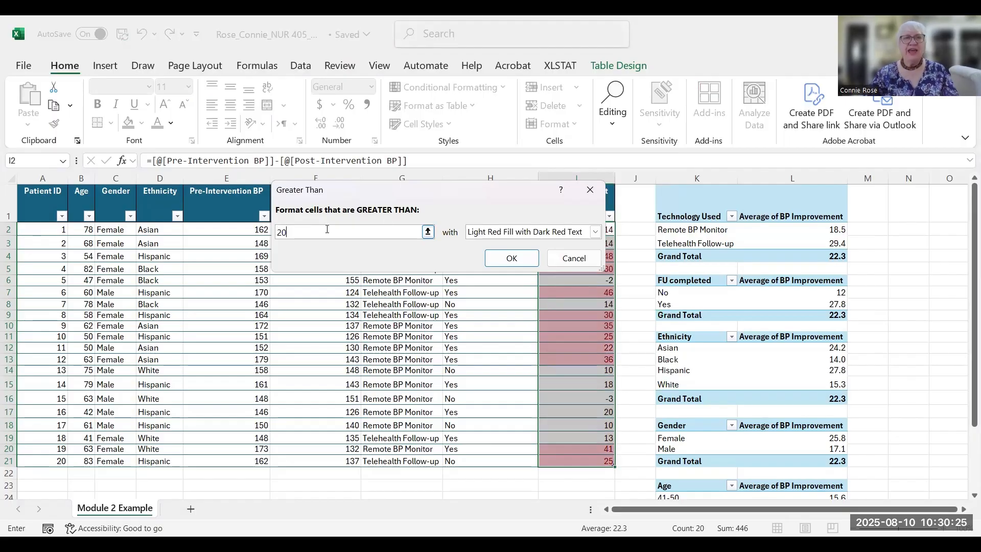
click(595, 231)
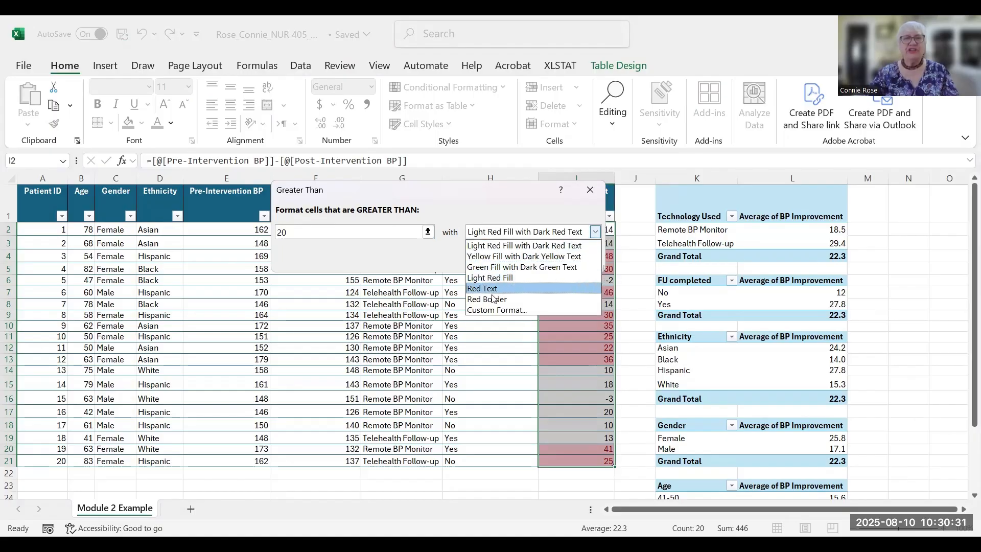
click(524, 267)
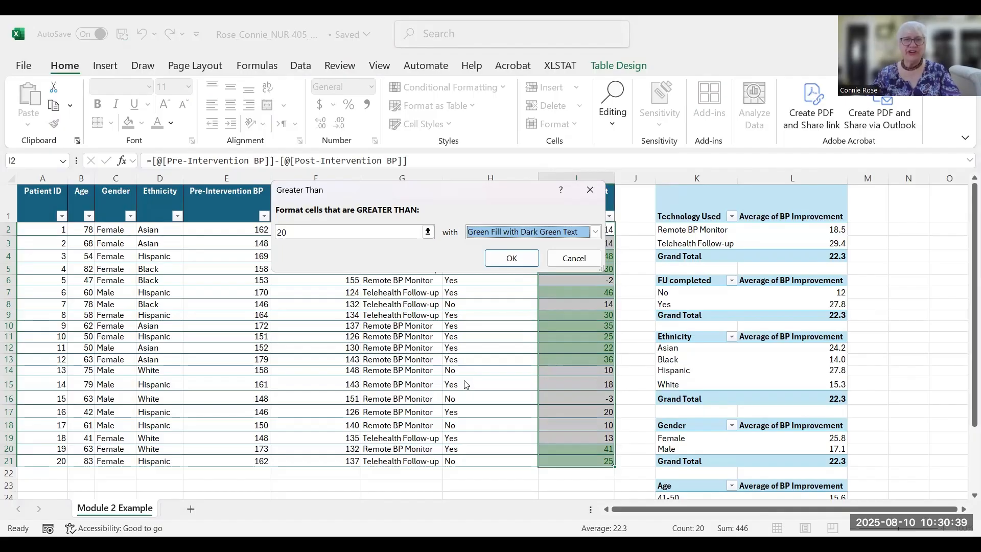
click(522, 257)
click(636, 336)
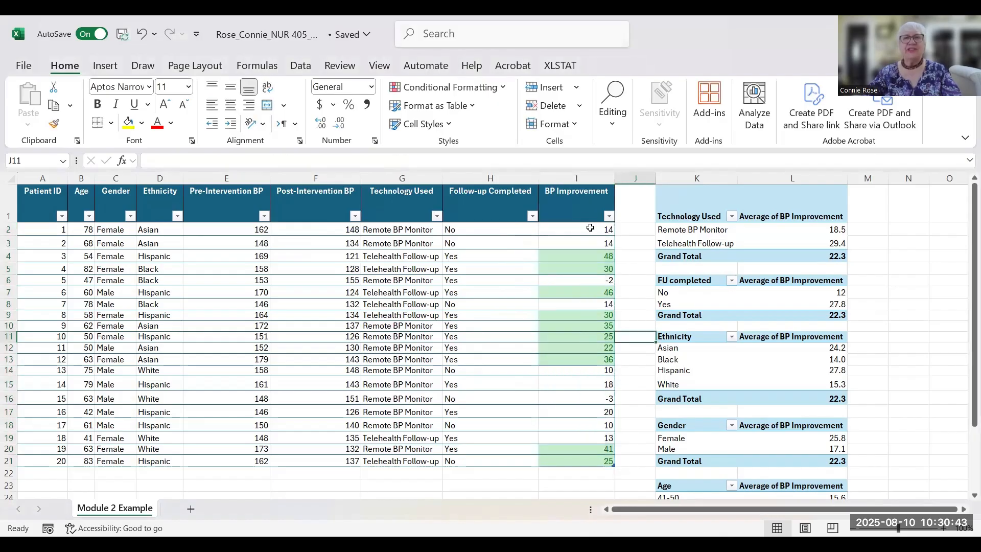
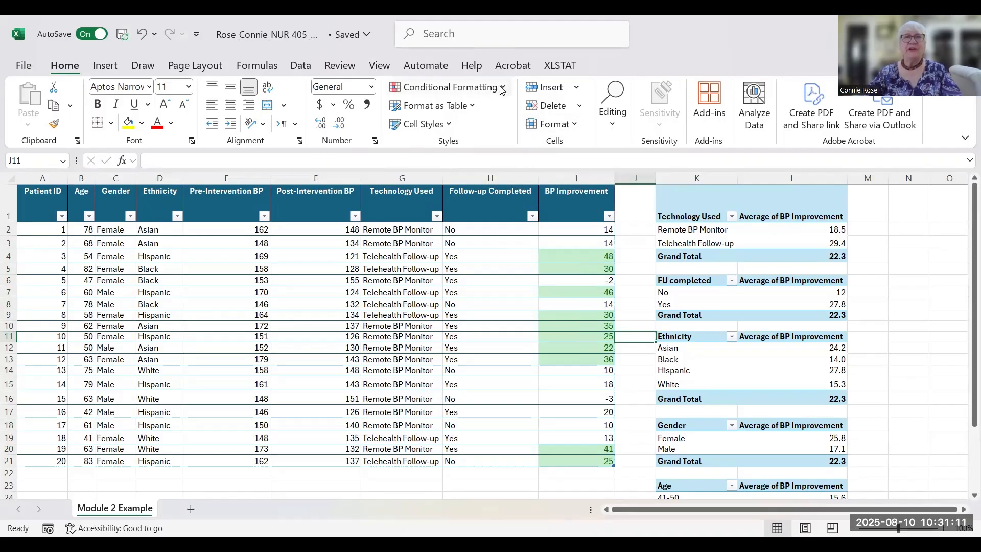
- Add a Less Than 0 rule to I2:I21 using Light Red Fill with Dark Red Text
click(549, 227)
drag(549, 228, 565, 460)
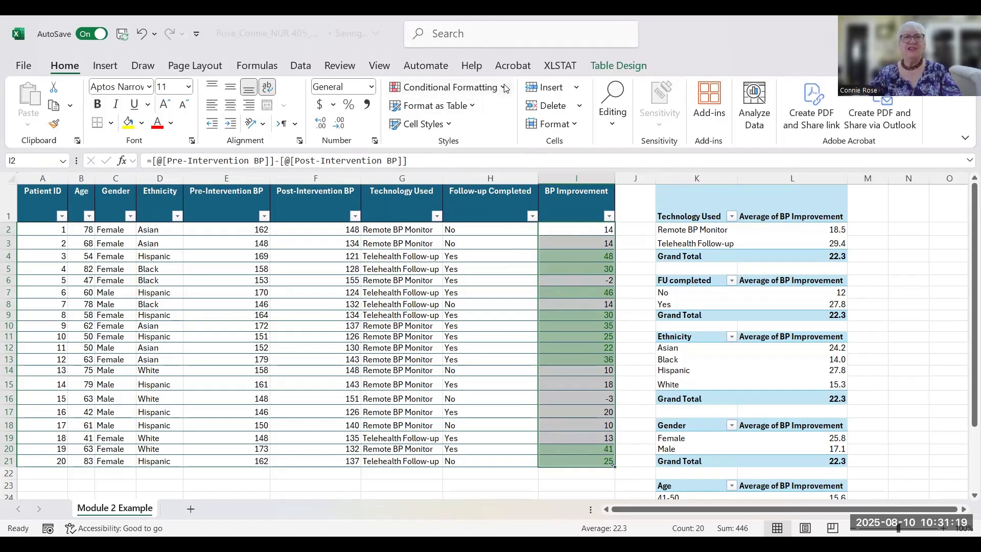
click(504, 97)
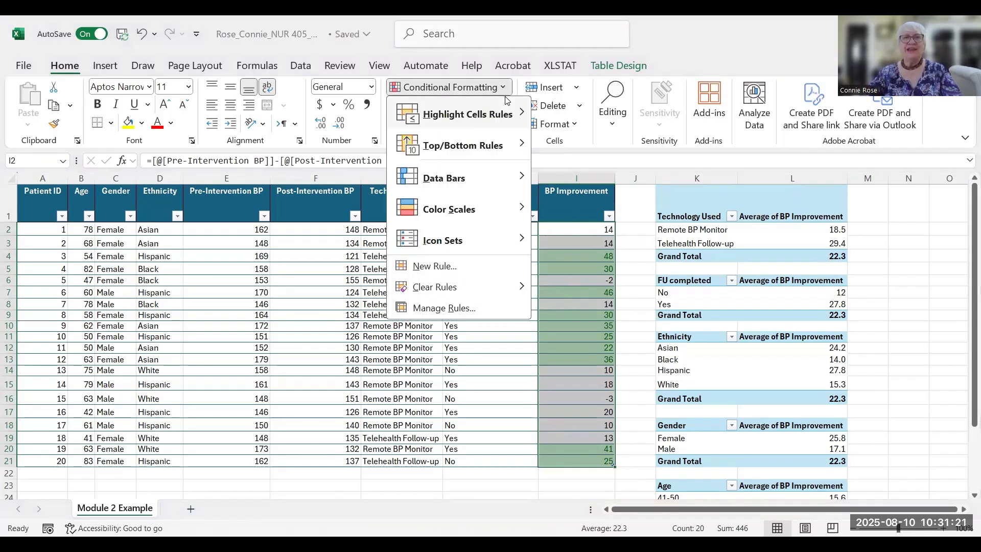
mouse_move(498, 114)
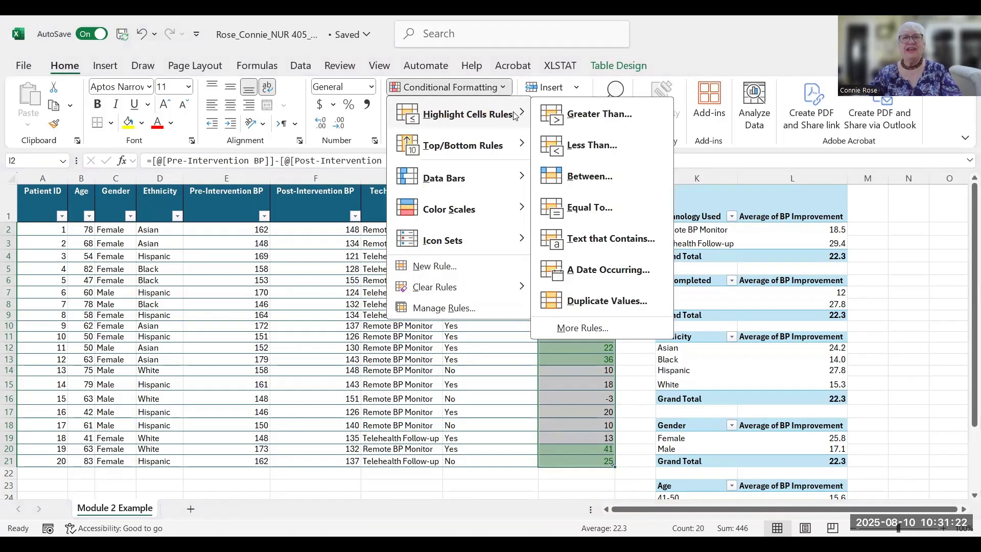
click(593, 146)
text(22.5)
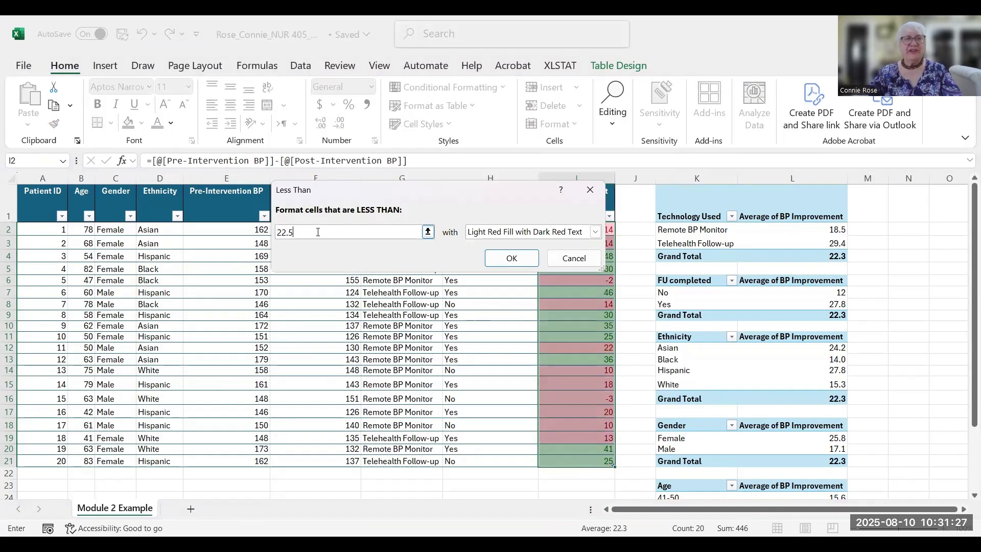
key(BackSpace)
key(BackSpace)
key(BackSpace)
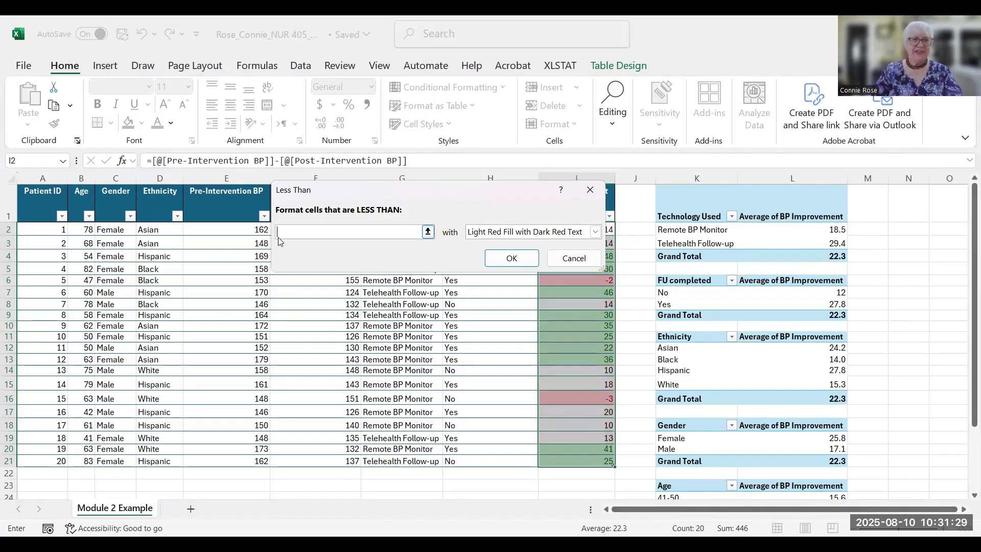
text(0)
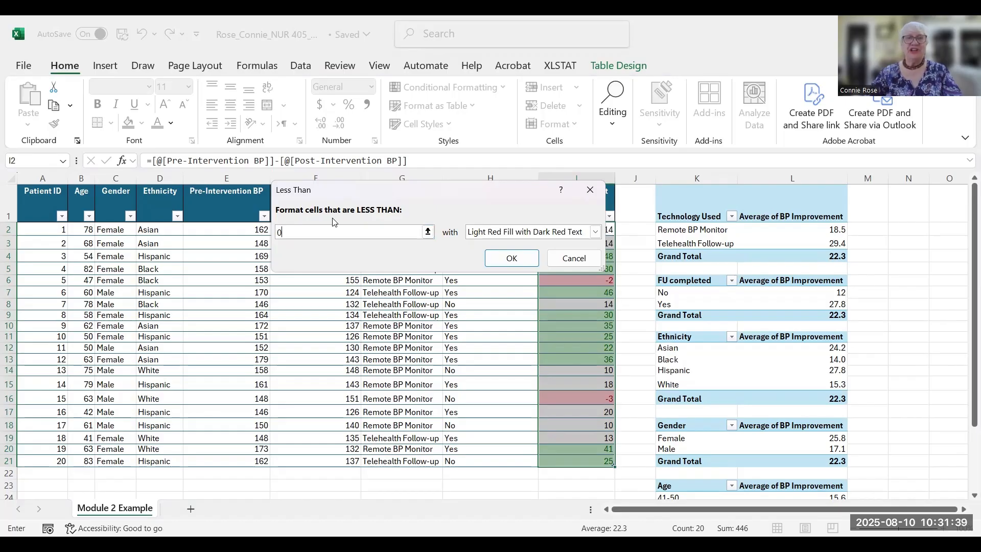
click(511, 258)
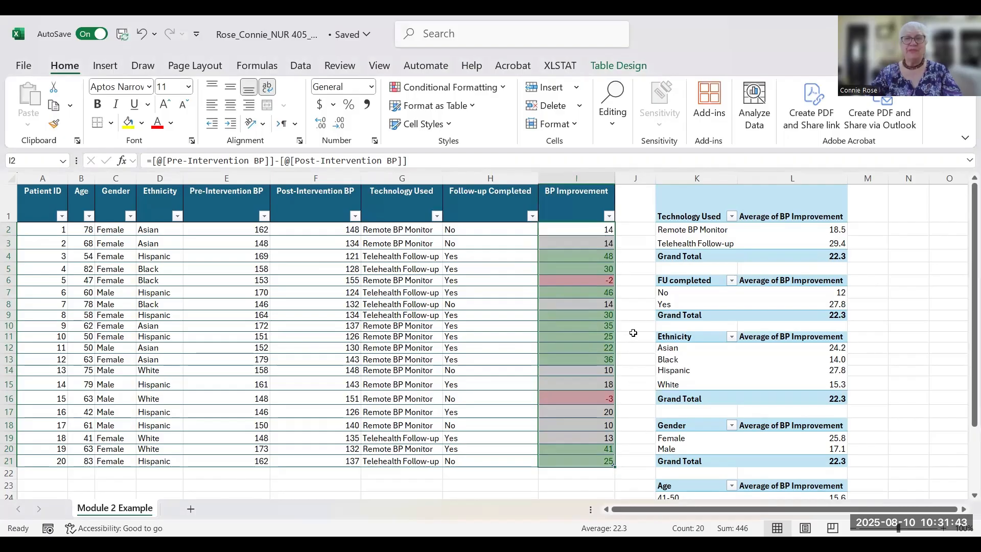
click(633, 335)
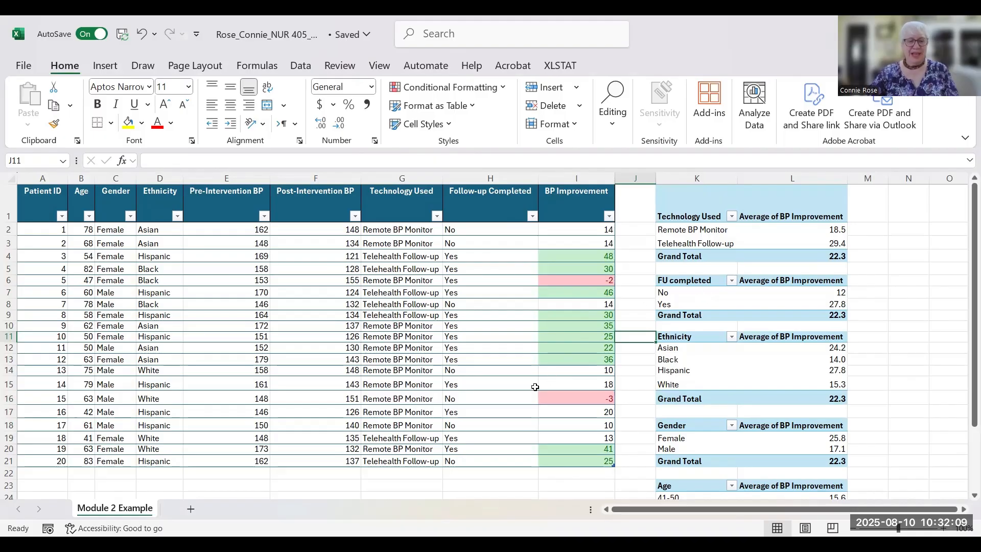
scroll(535, 387, up, 2)
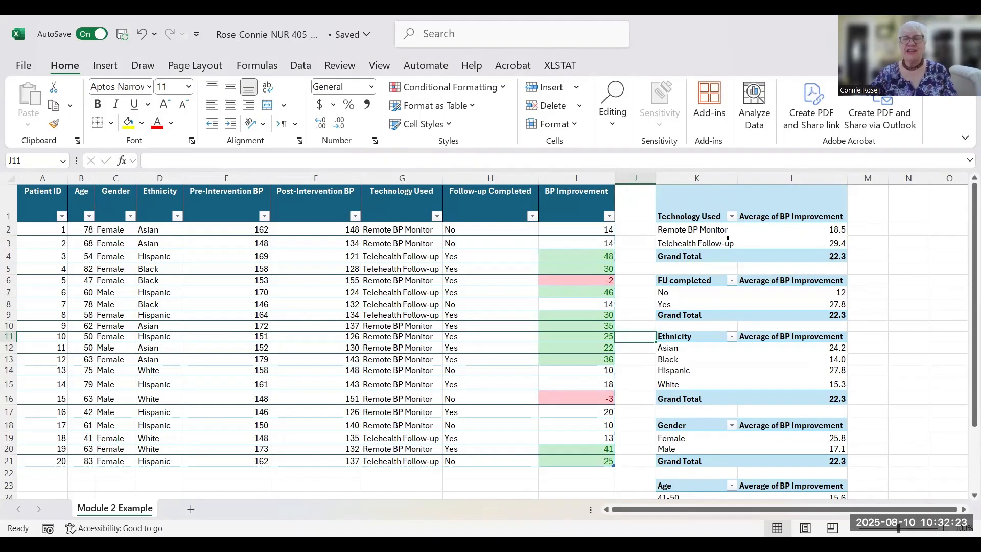
- Select the Technology Used PivotTable K1:L3 and preview Recommended Charts without inserting one
click(659, 192)
drag(659, 192, 802, 246)
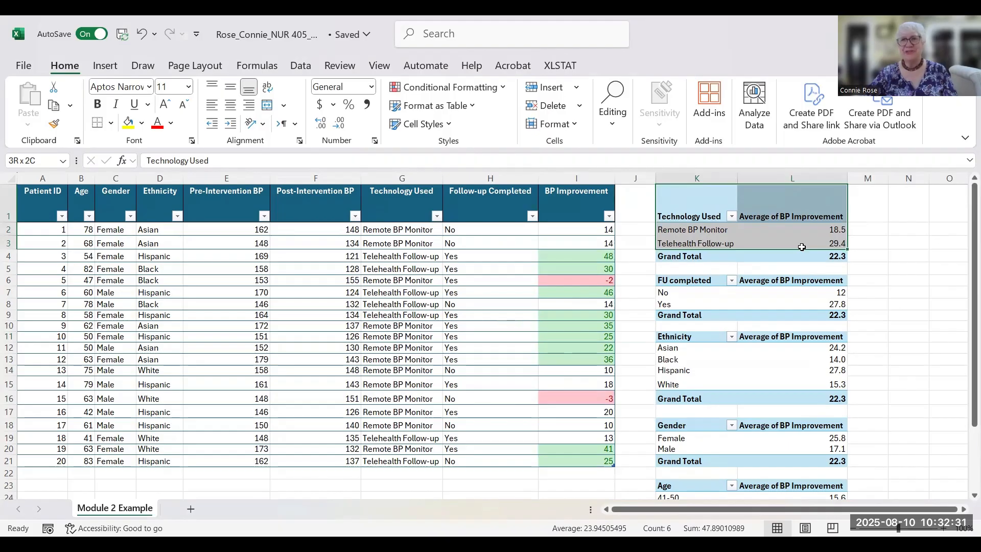
drag(802, 246, 802, 247)
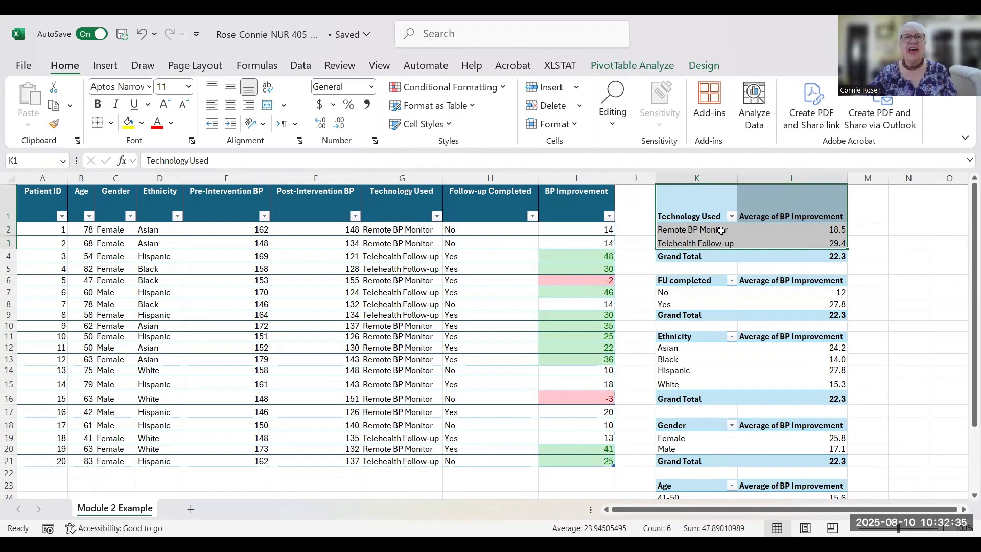
click(105, 64)
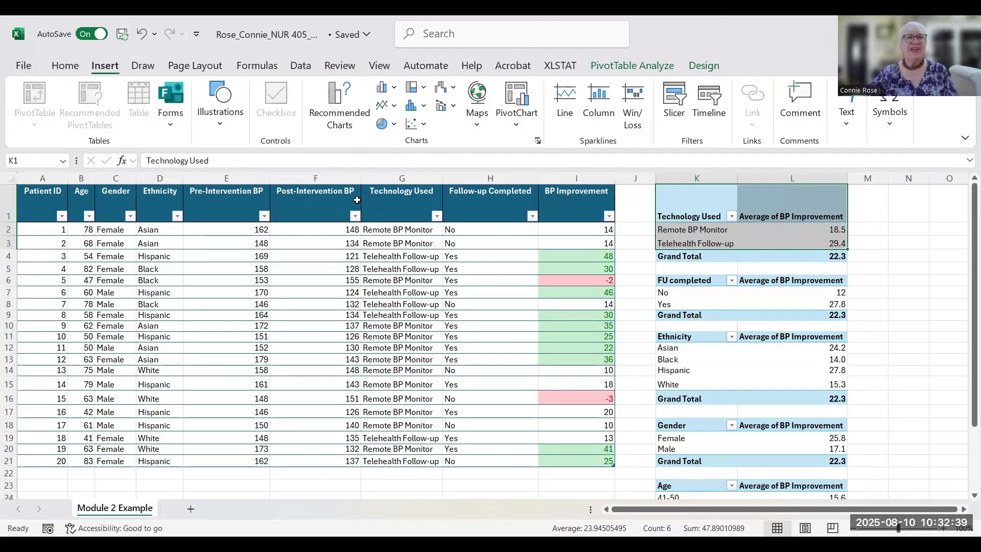
click(342, 113)
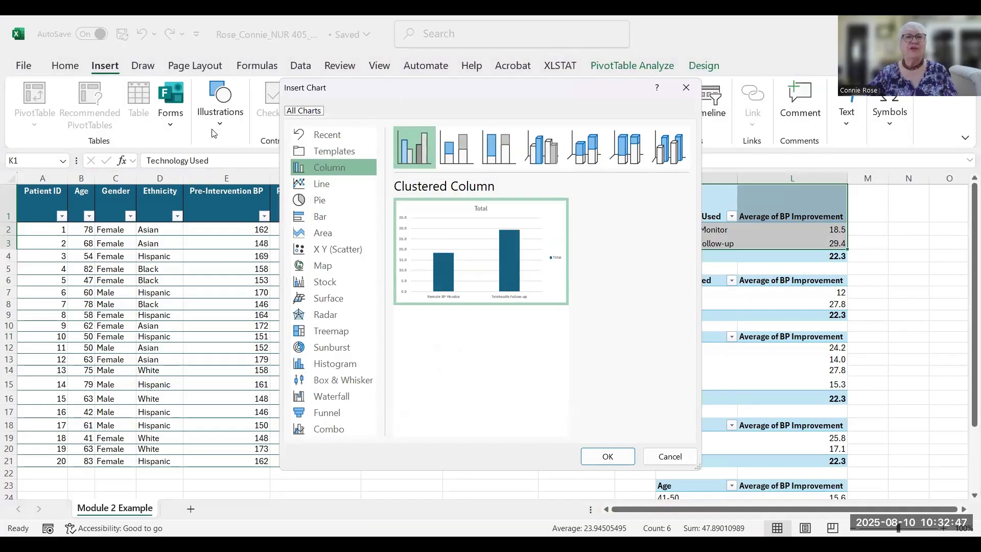
click(670, 456)
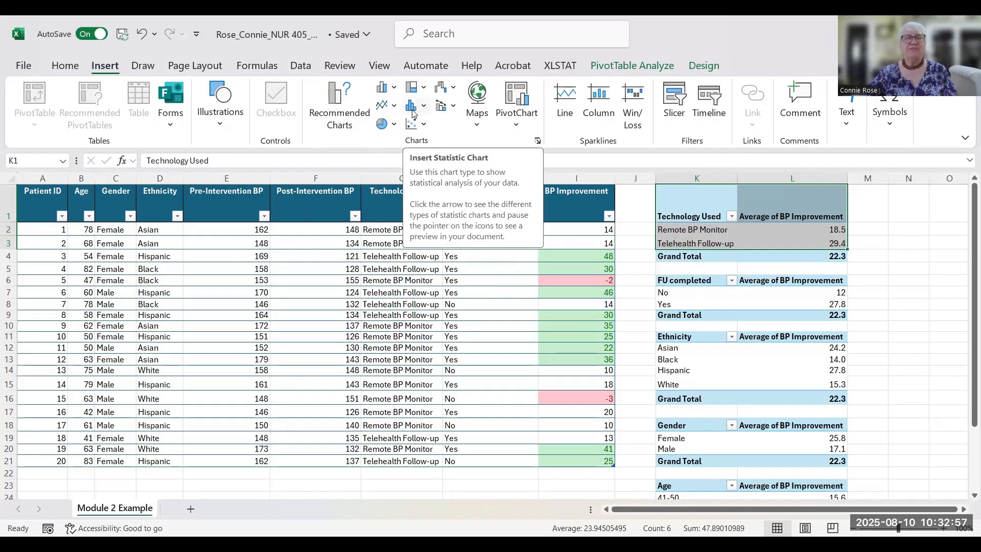
- Insert a Clustered Column PivotChart and position it below the patient table
click(384, 94)
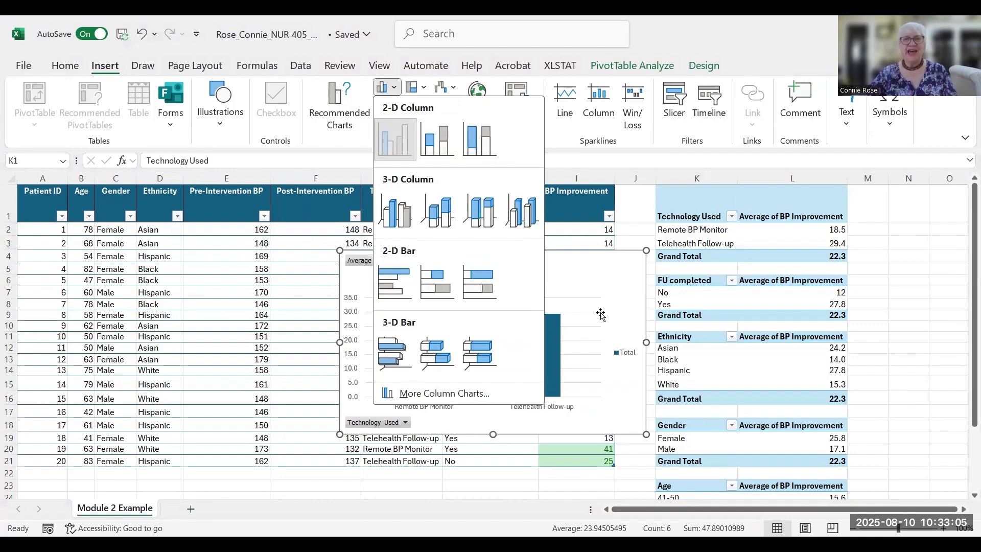
click(883, 249)
scroll(895, 238, down, 1)
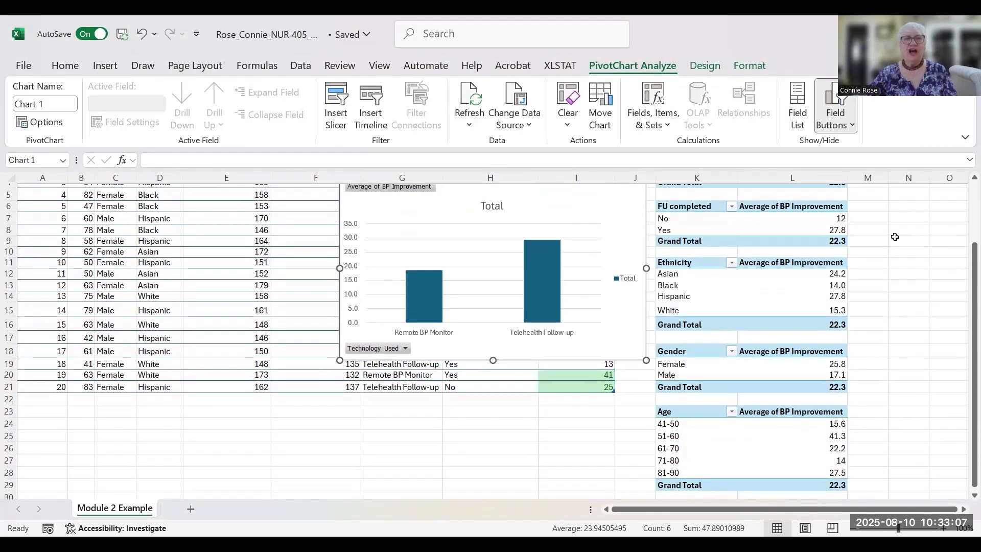
scroll(894, 238, down, 1)
drag(453, 205, 436, 298)
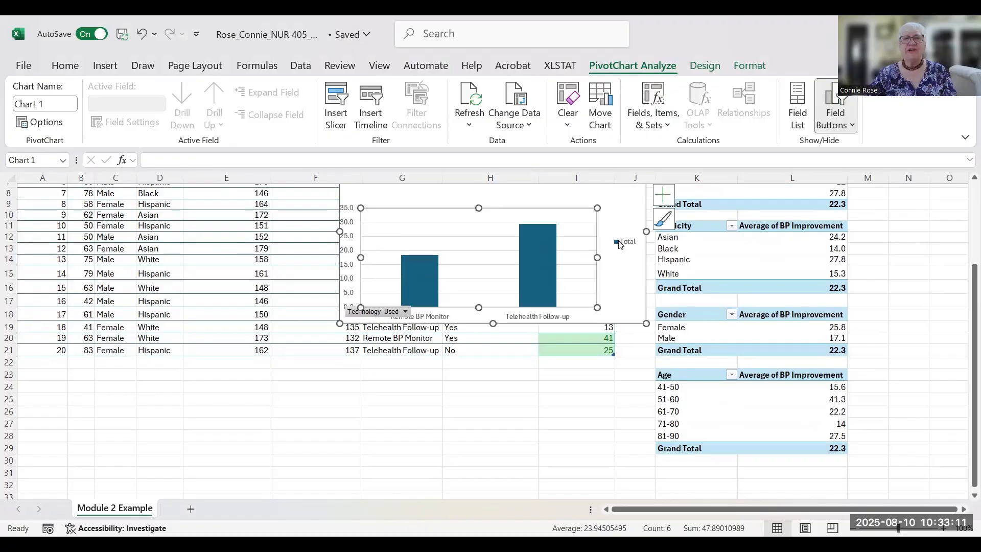
drag(624, 319, 499, 451)
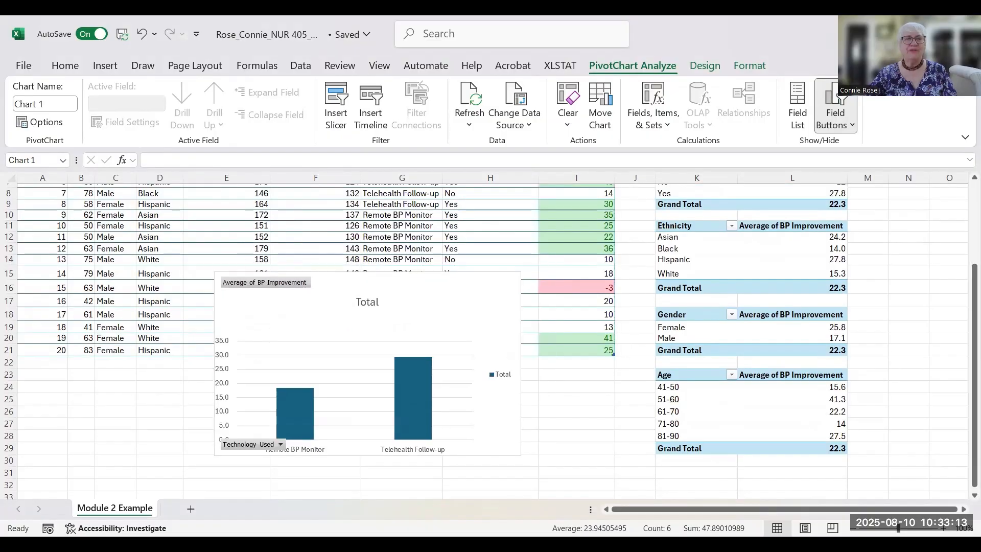
key(ctrl+z)
scroll(311, 205, down, 3)
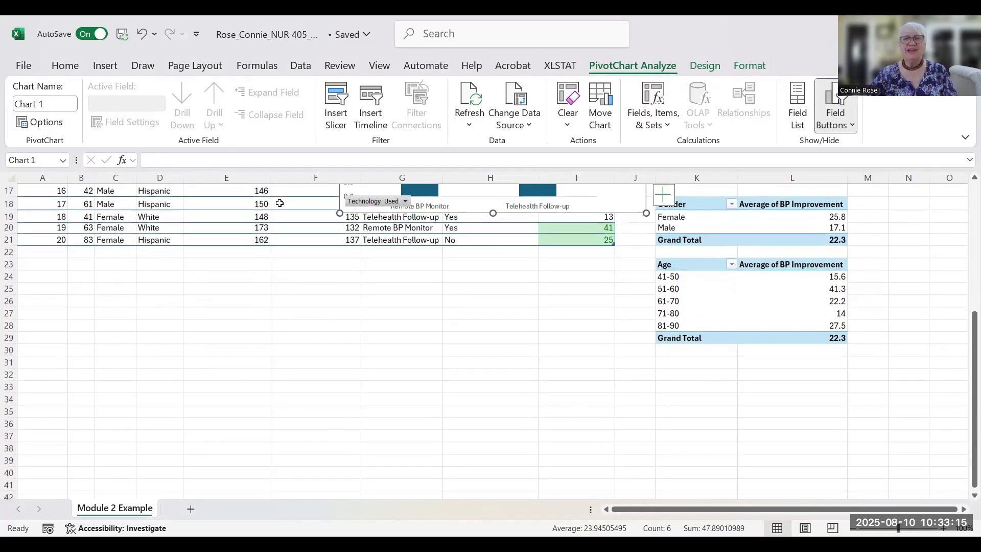
click(438, 207)
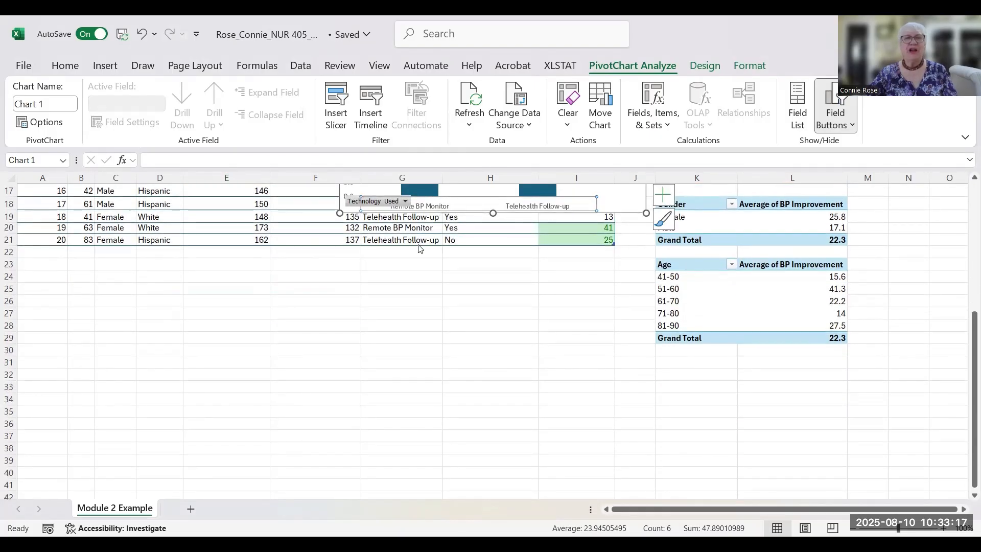
drag(627, 208, 323, 434)
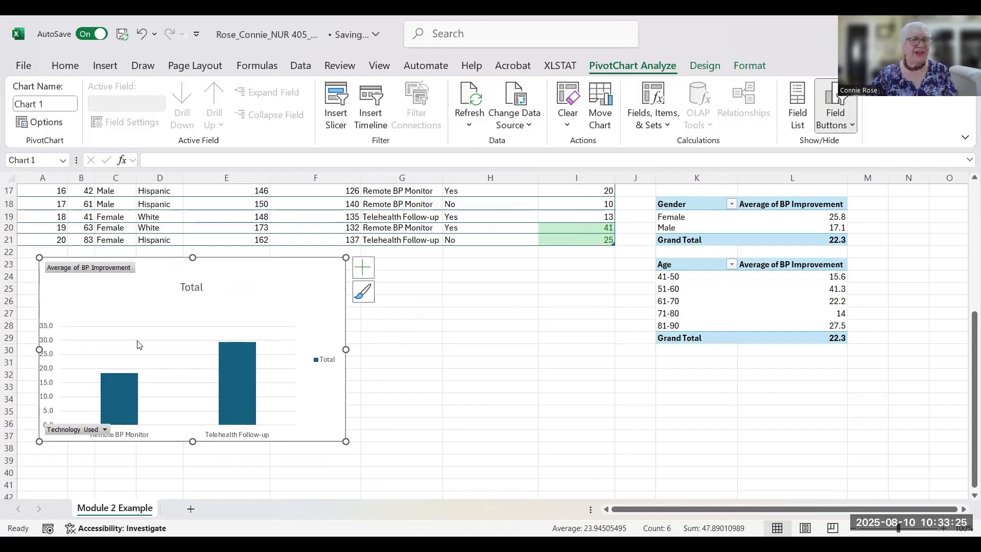
click(403, 374)
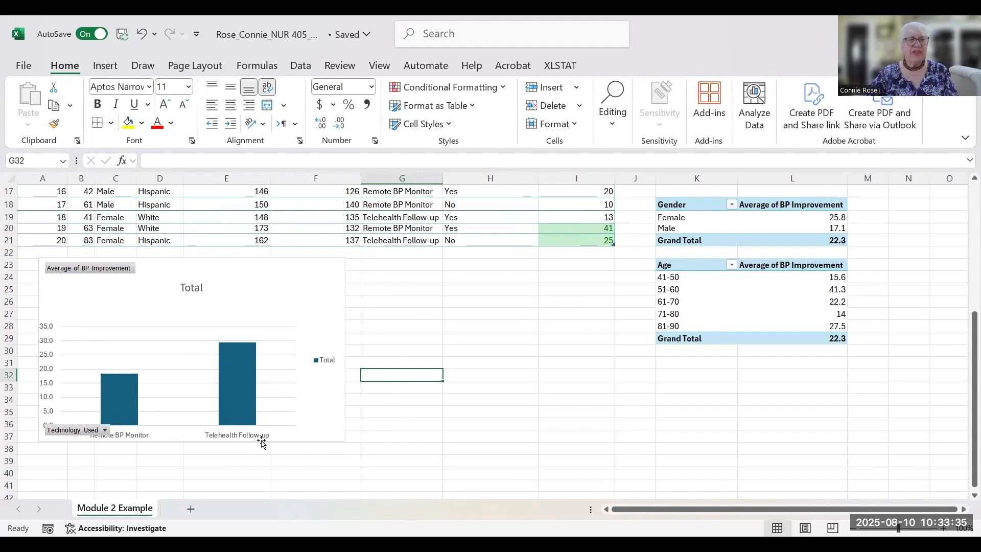
- Replace the column chart's 'Total' title with 'Improvement in BP'
click(101, 451)
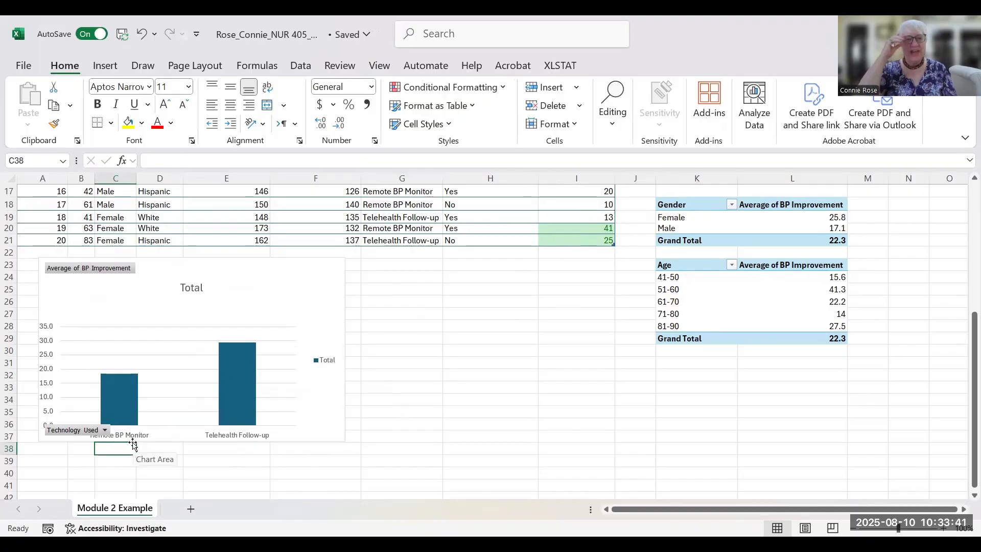
click(186, 288)
double_click(204, 288)
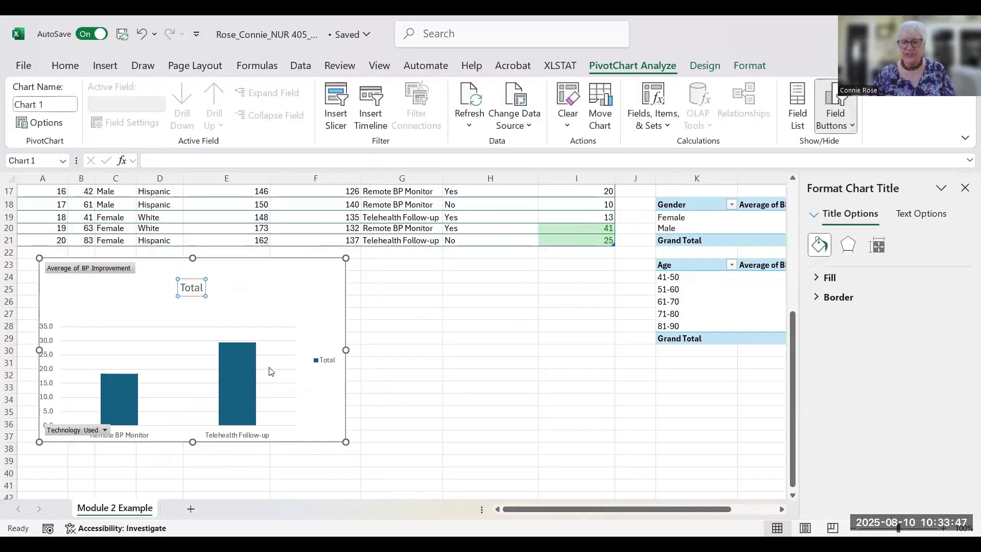
key(BackSpace)
key(BackSpace)
key(BackSpace)
key(BackSpace)
key(BackSpace)
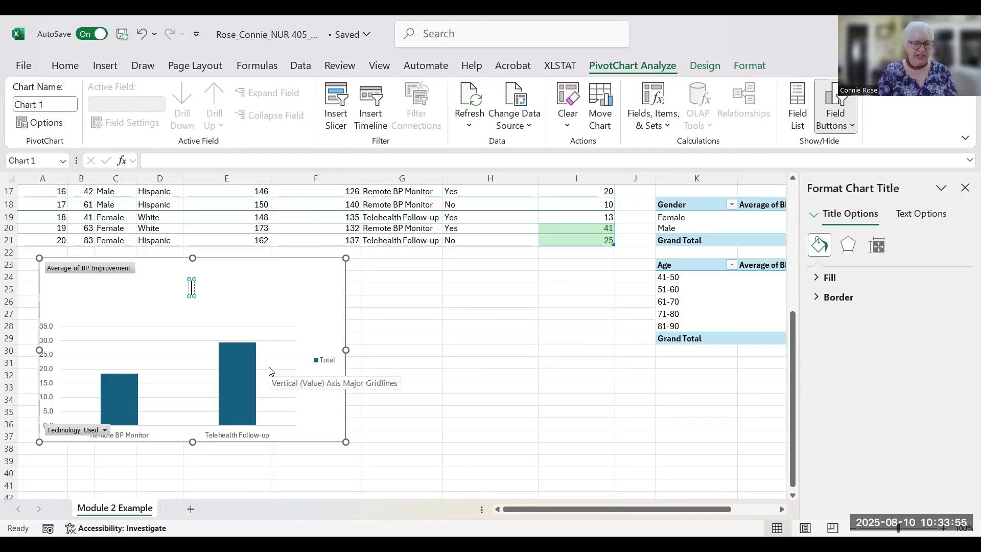
text(Imp)
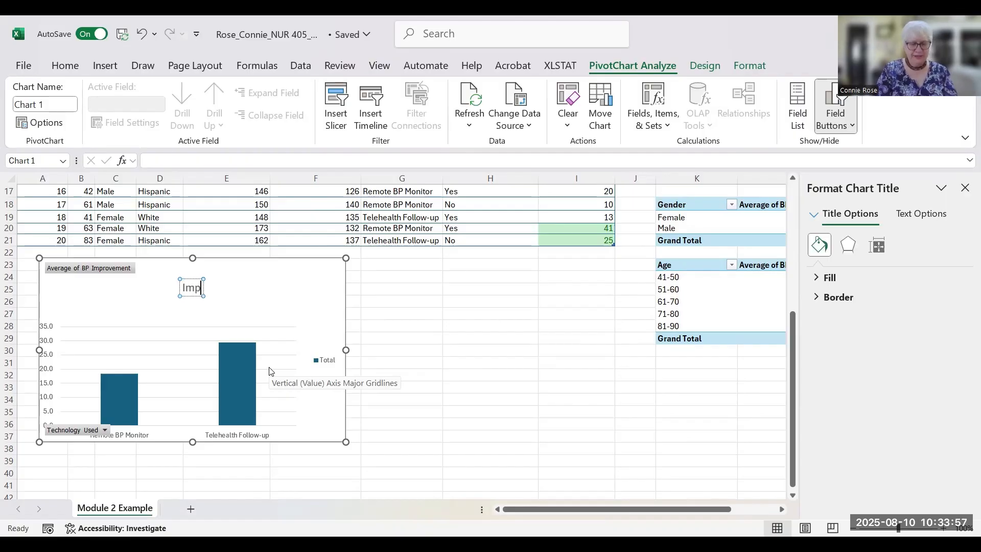
text(rovem)
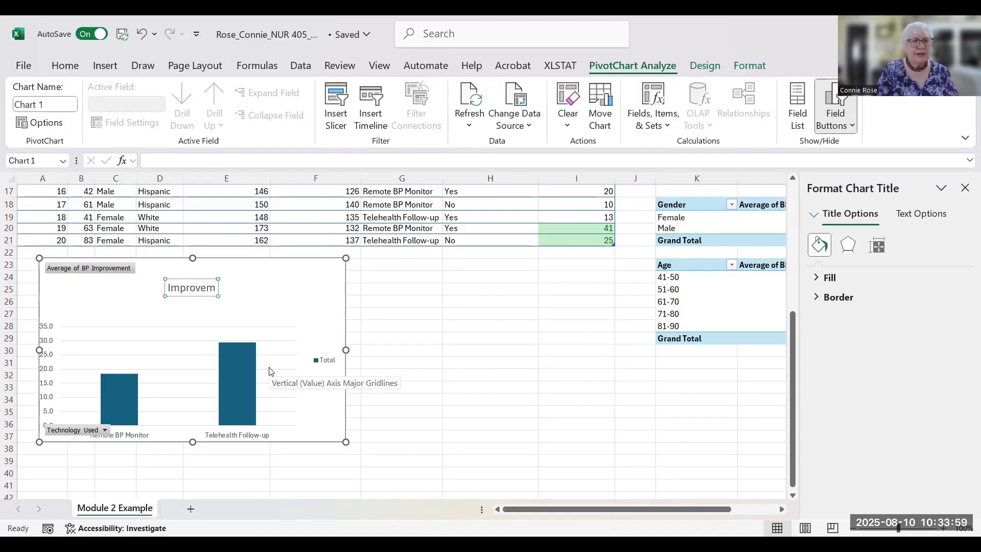
text(en)
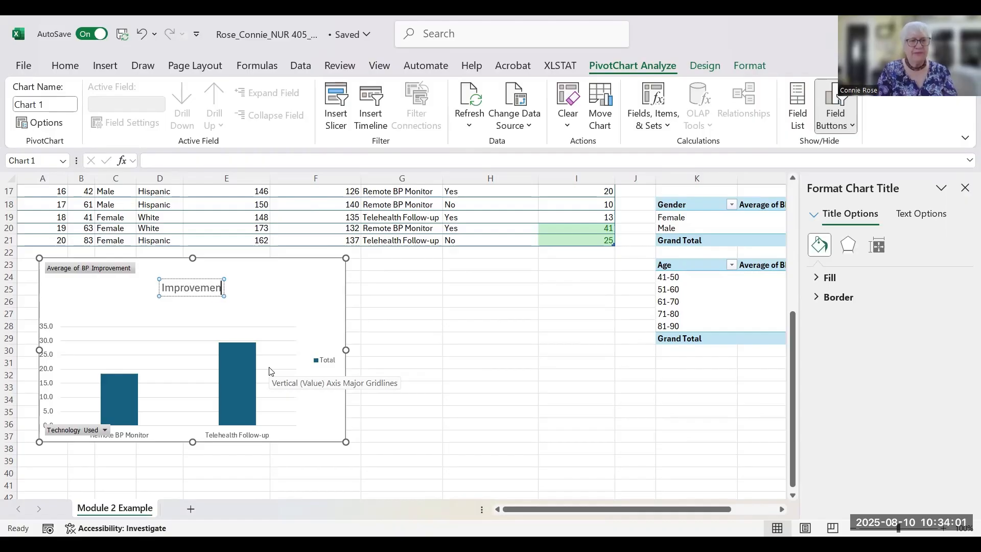
text(t in BP)
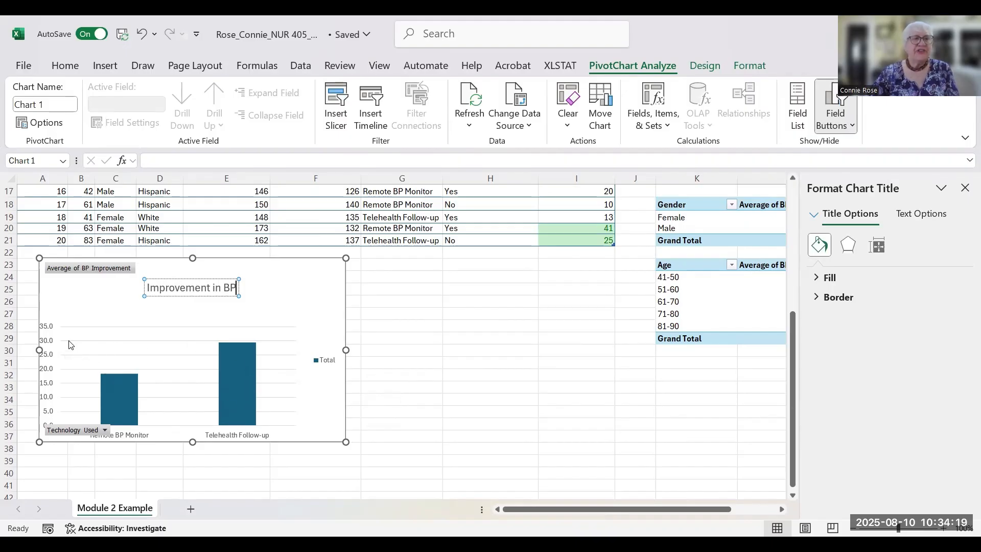
mouse_move(234, 374)
mouse_move(112, 402)
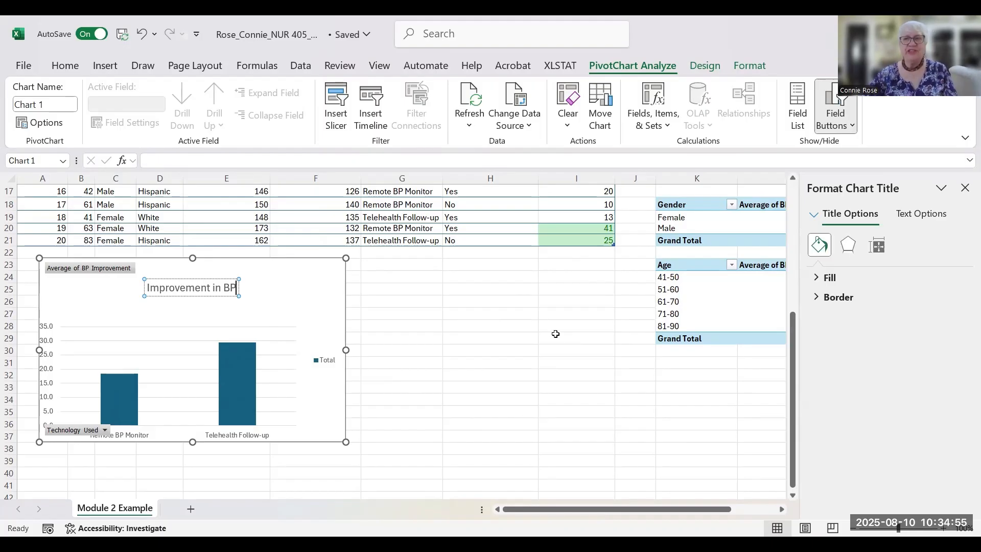
- Close the Format Chart Title pane and select the FU completed PivotTable for charting
drag(791, 338, 722, 232)
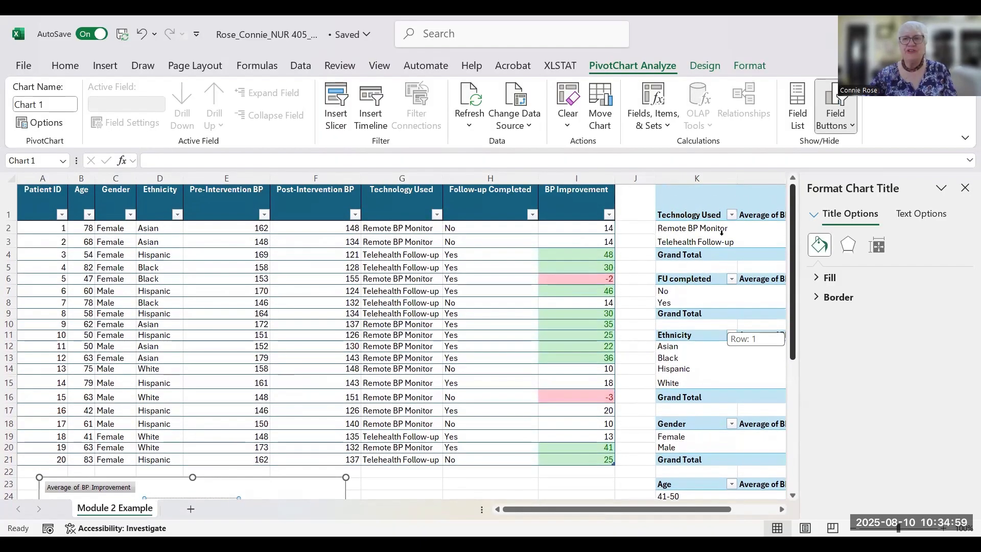
drag(756, 263, 756, 262)
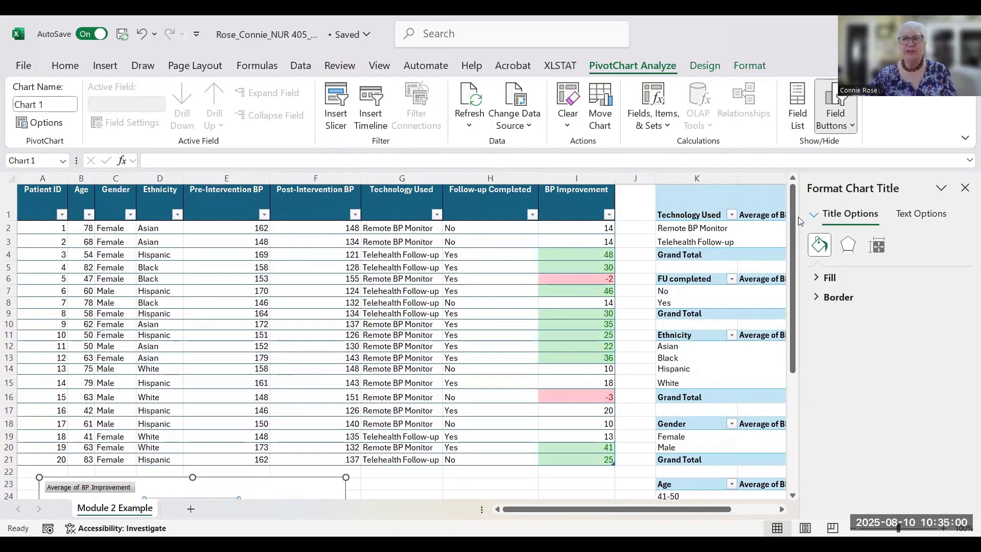
click(964, 188)
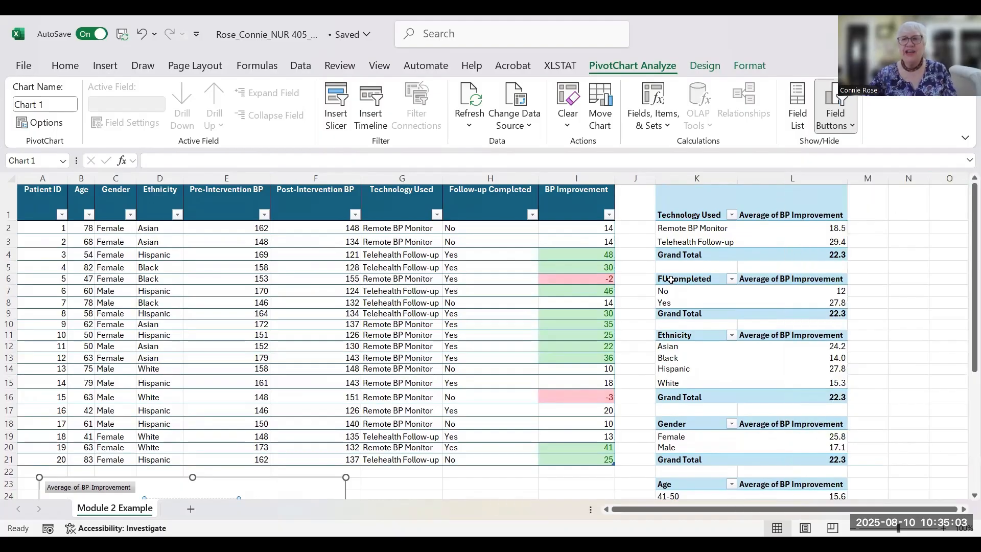
drag(663, 275, 848, 310)
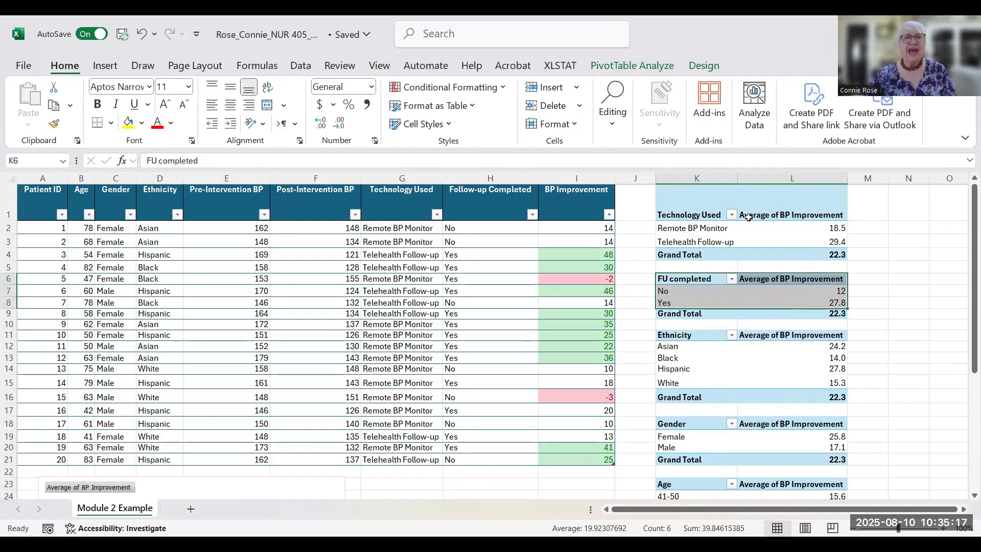
click(105, 66)
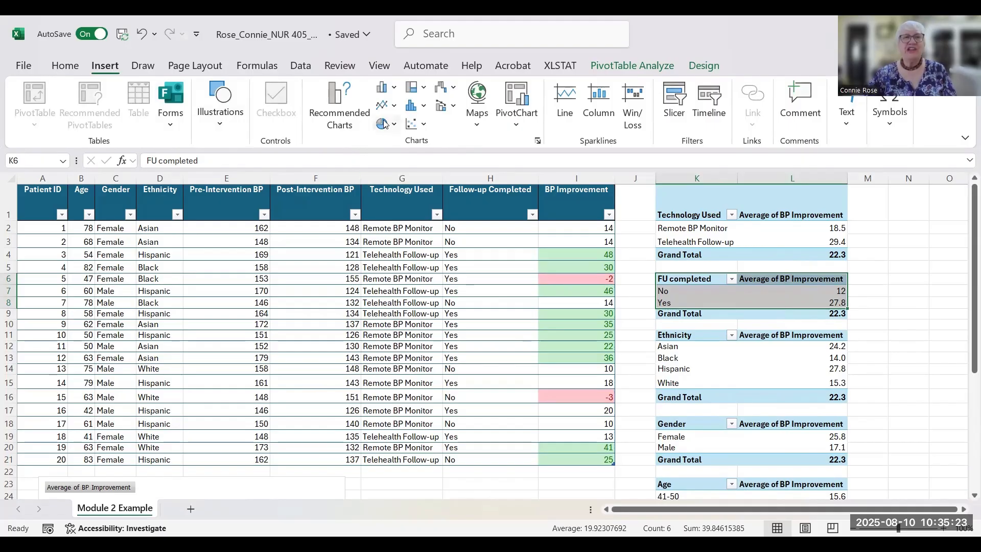
- Insert a Pie PivotChart of the FU completed averages from Recommended Charts
click(341, 109)
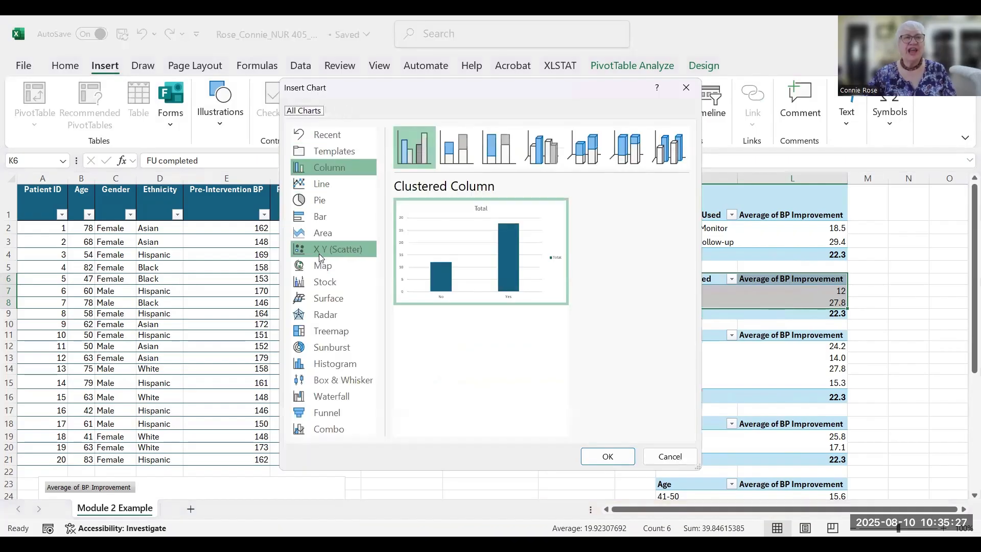
click(327, 200)
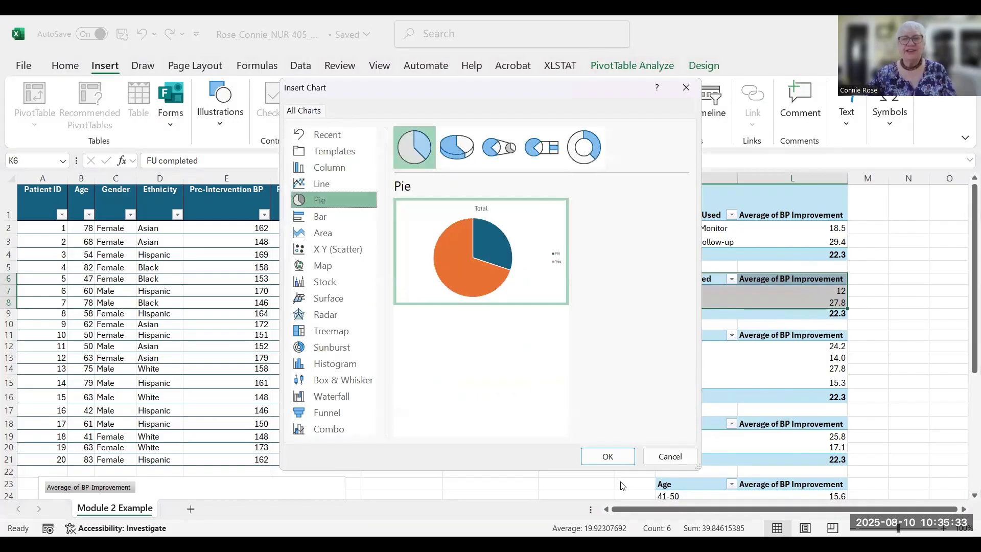
key(Return)
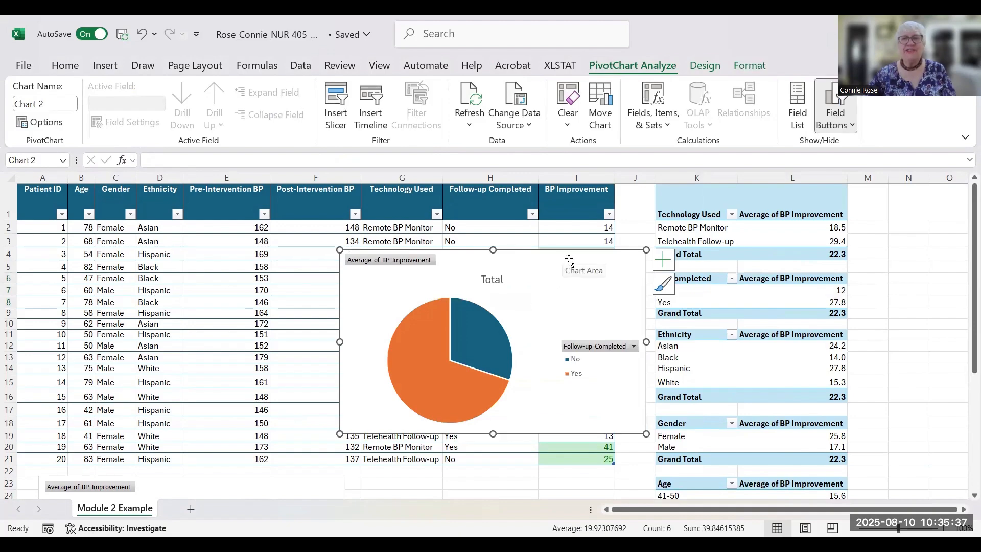
- Drag the pie PivotChart below the data, beside the Improvement in BP column chart
drag(554, 278, 573, 504)
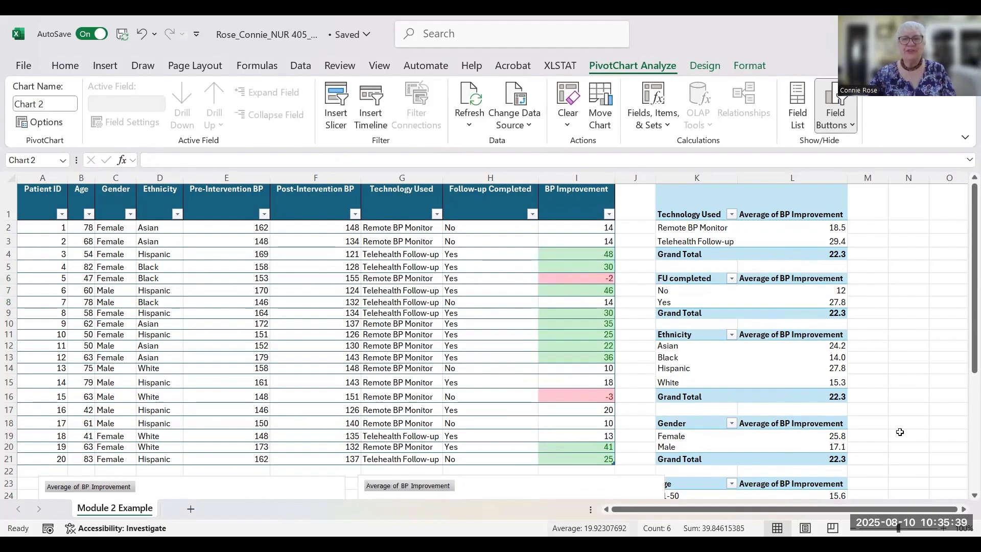
key(ctrl+z)
drag(966, 371, 968, 373)
drag(572, 330, 588, 441)
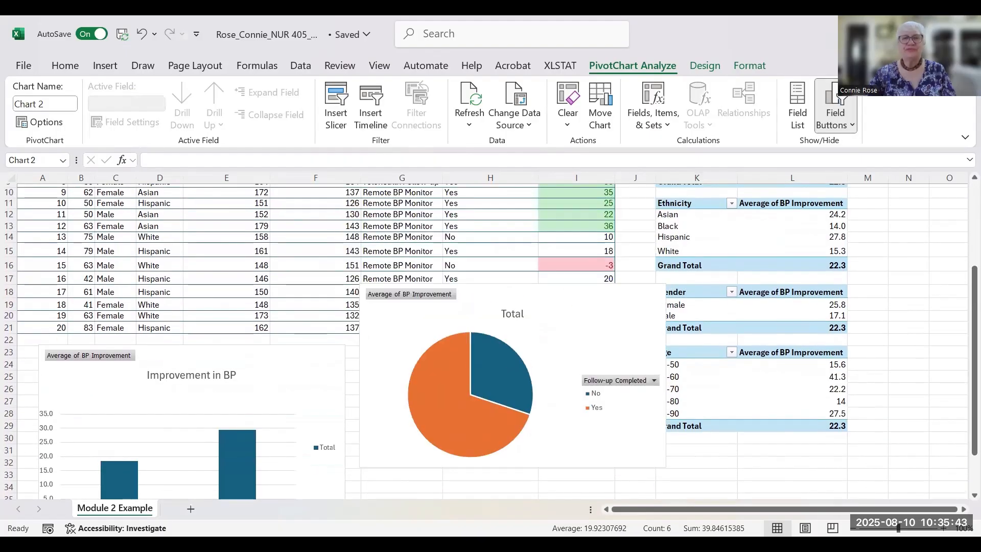
drag(674, 502, 673, 503)
drag(967, 367, 966, 410)
drag(548, 226, 554, 451)
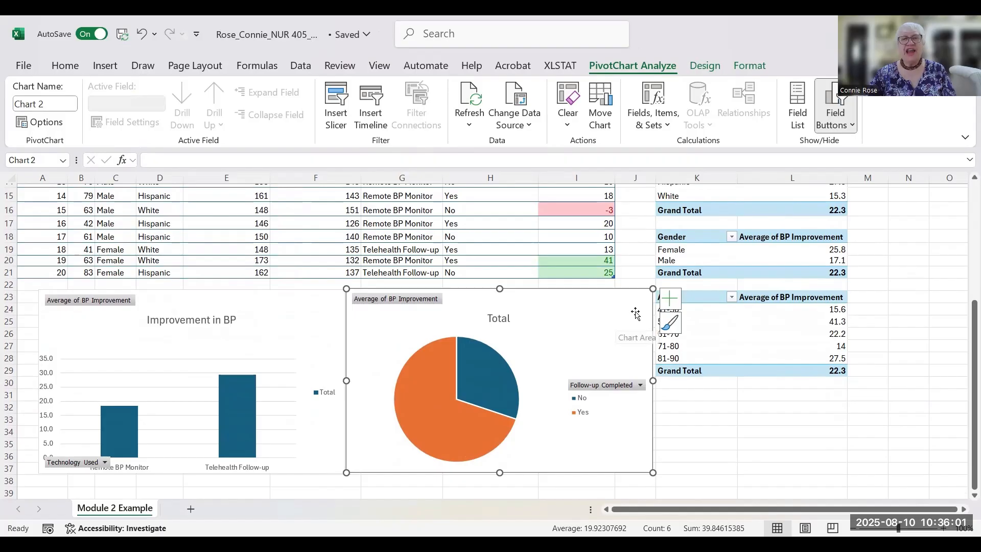
- Turn on data labels for the pie slices and try a preset chart style
click(670, 299)
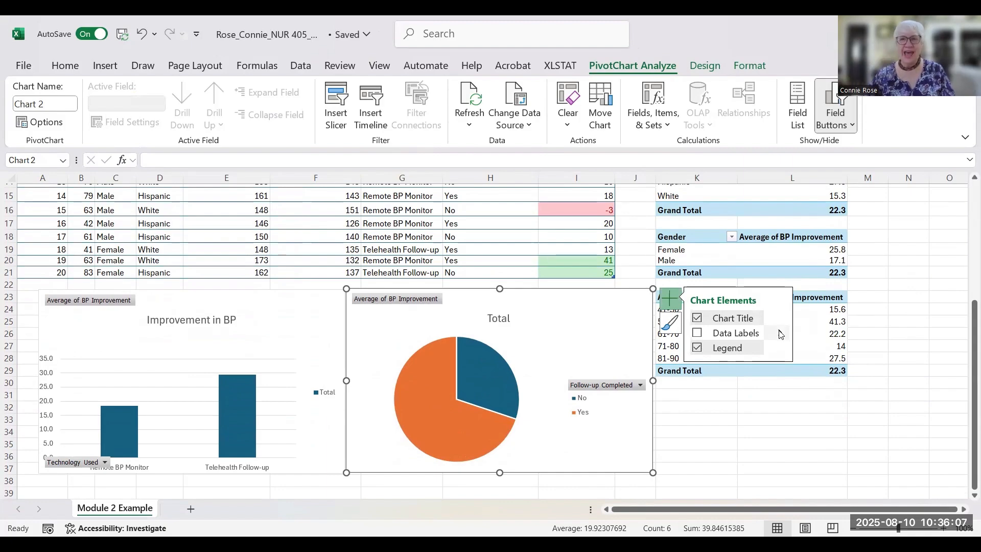
click(699, 335)
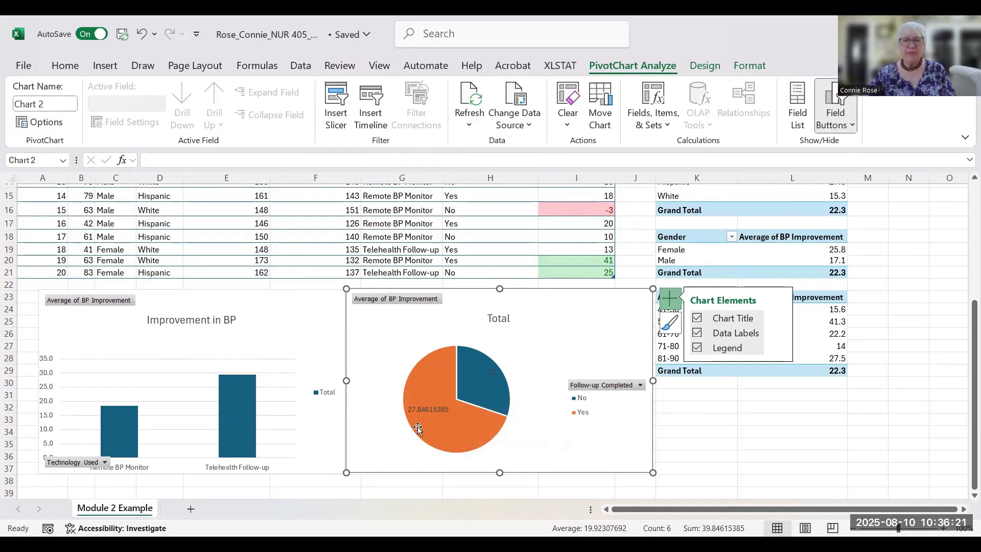
mouse_move(489, 388)
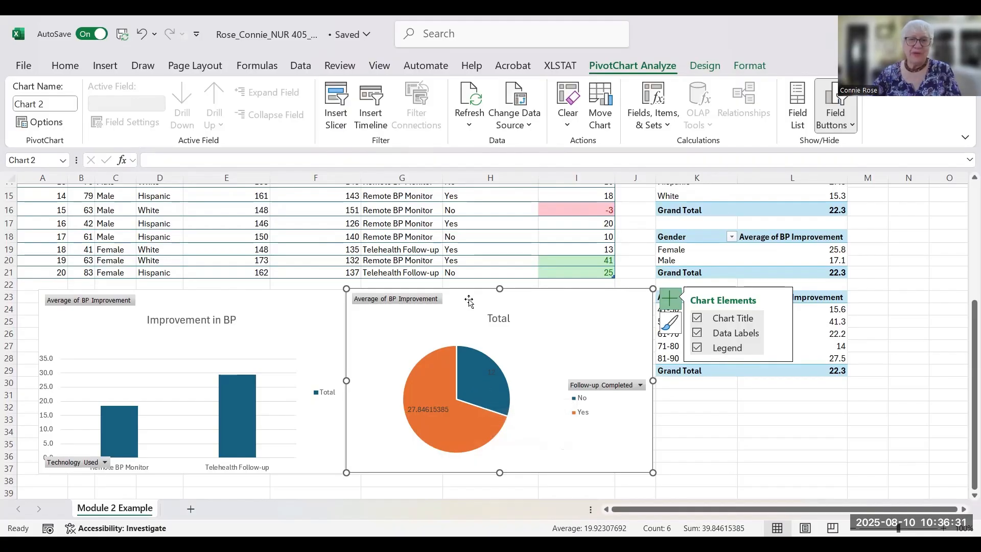
click(679, 325)
click(765, 485)
drag(845, 316, 893, 478)
- Apply the dark-blue percentage style to the pie chart and add a No/Yes legend
click(758, 419)
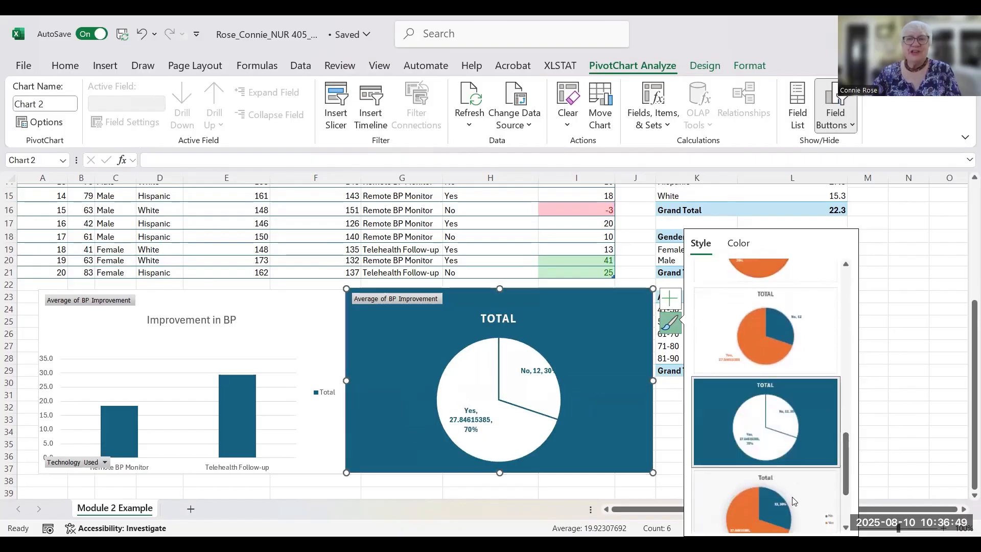
mouse_move(499, 431)
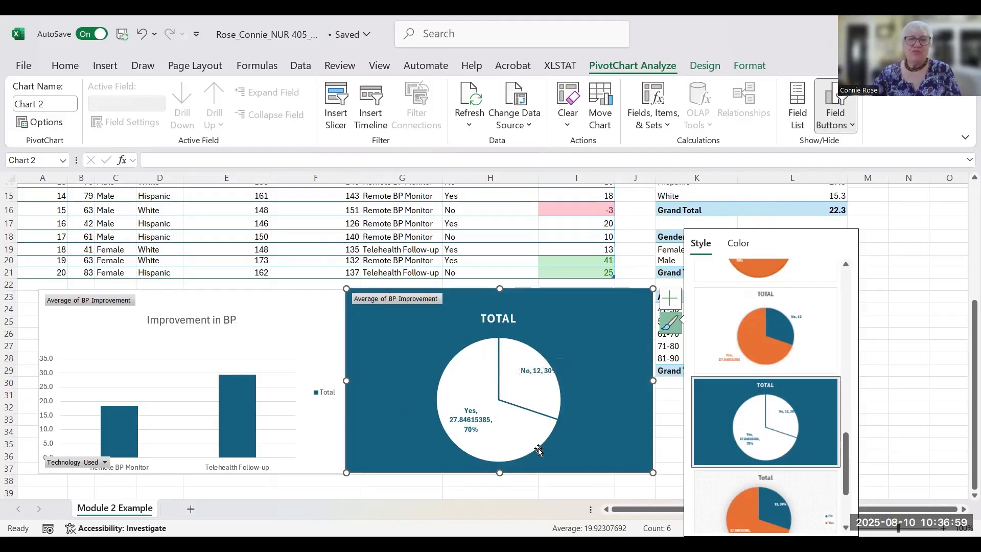
click(670, 298)
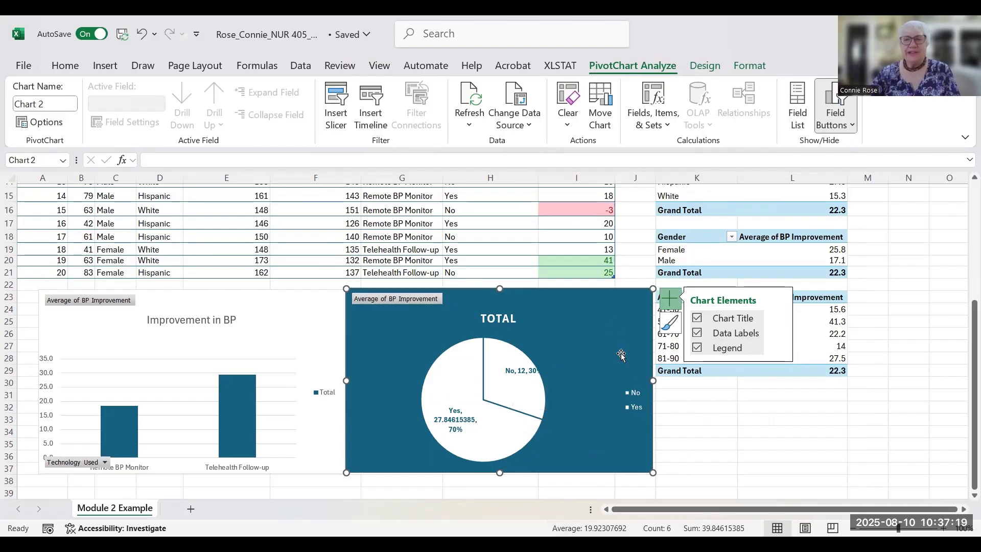
click(725, 409)
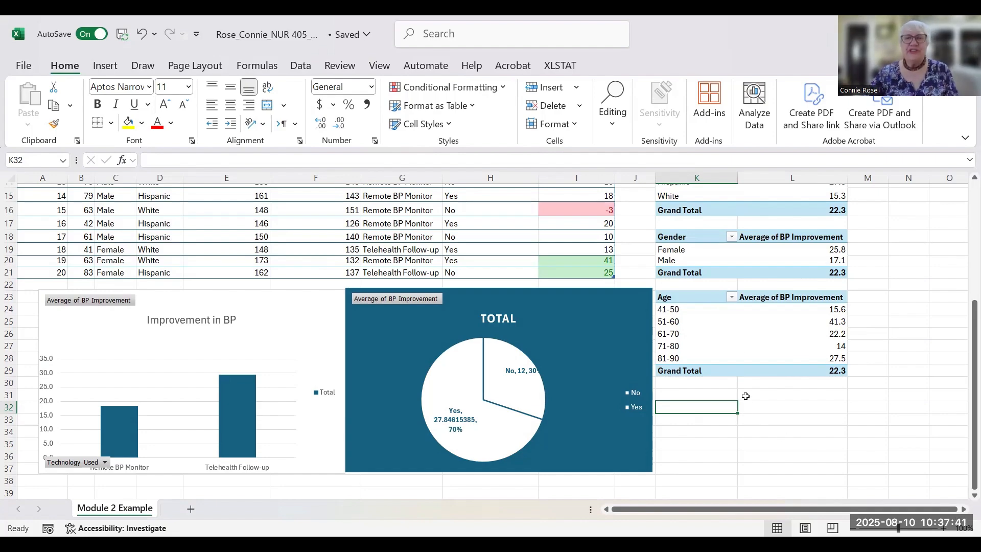
- Insert a PivotTable from the Data table on the existing worksheet at K31
scroll(142, 273, up, 5)
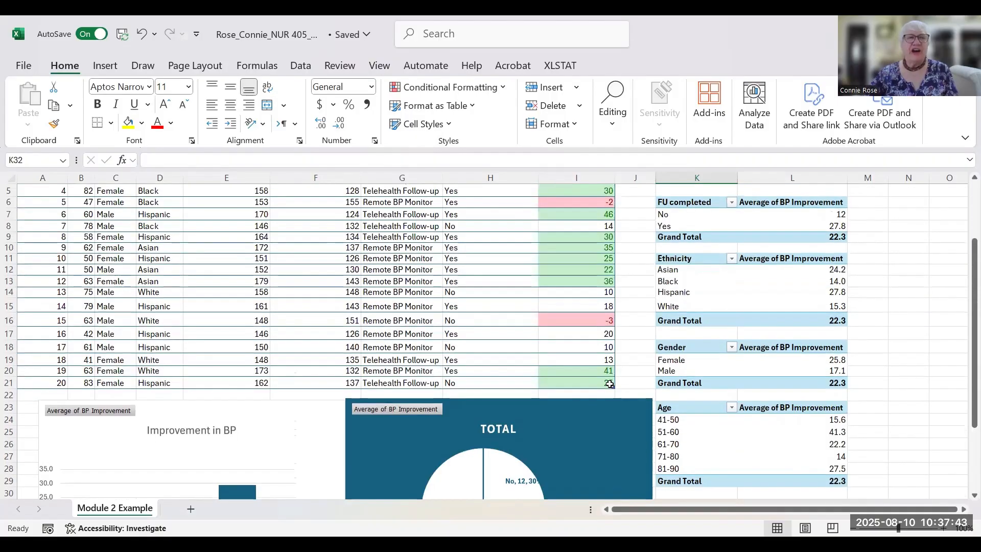
click(222, 261)
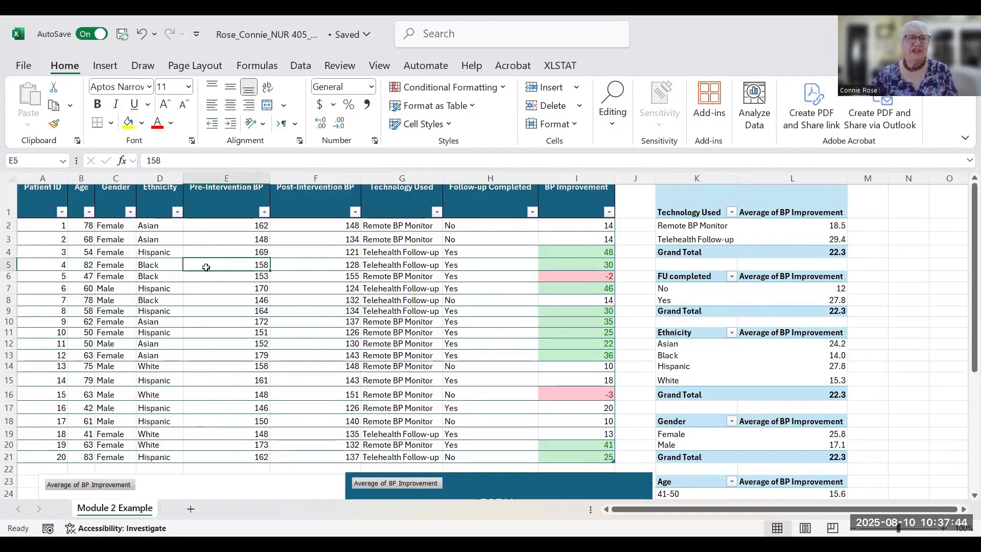
click(96, 69)
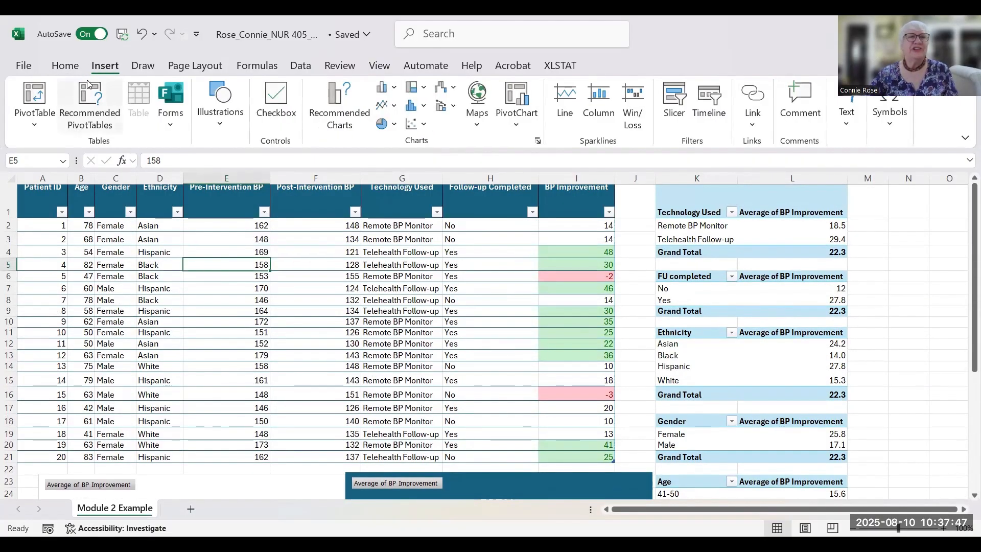
click(32, 97)
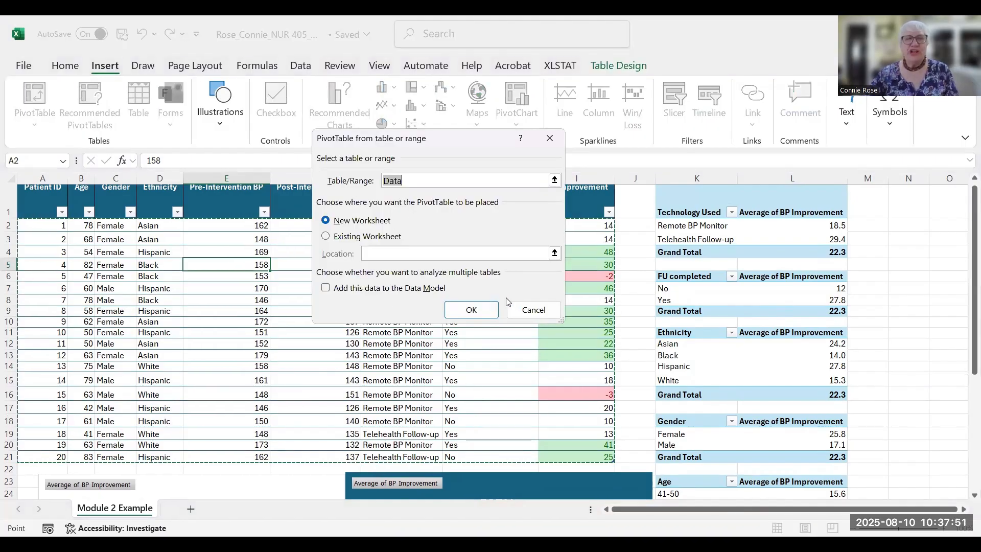
click(326, 238)
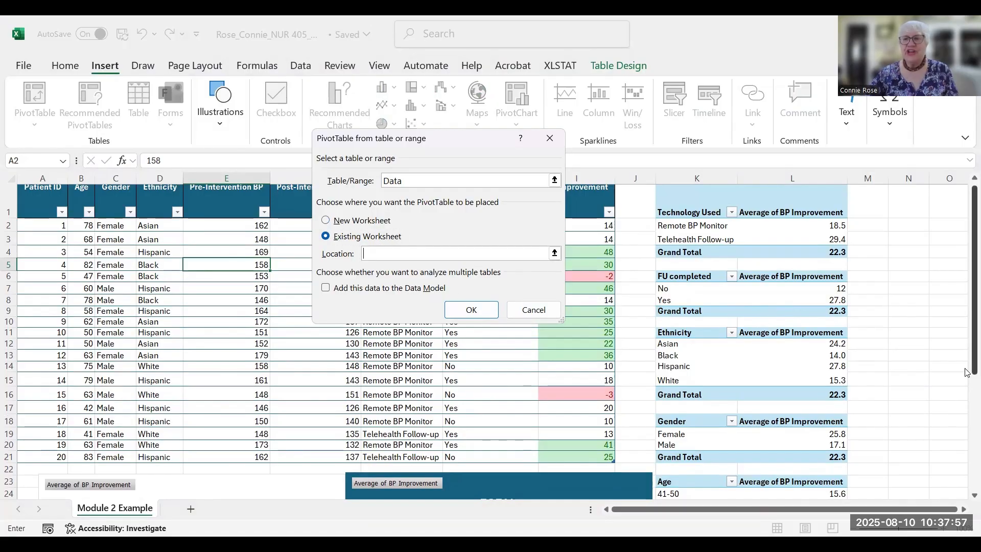
drag(967, 372, 967, 503)
click(681, 397)
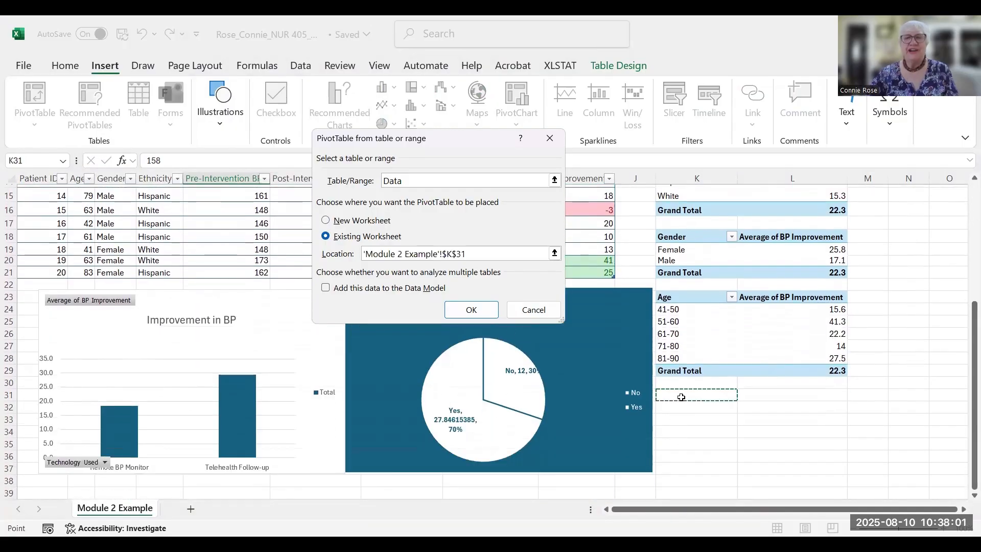
click(471, 309)
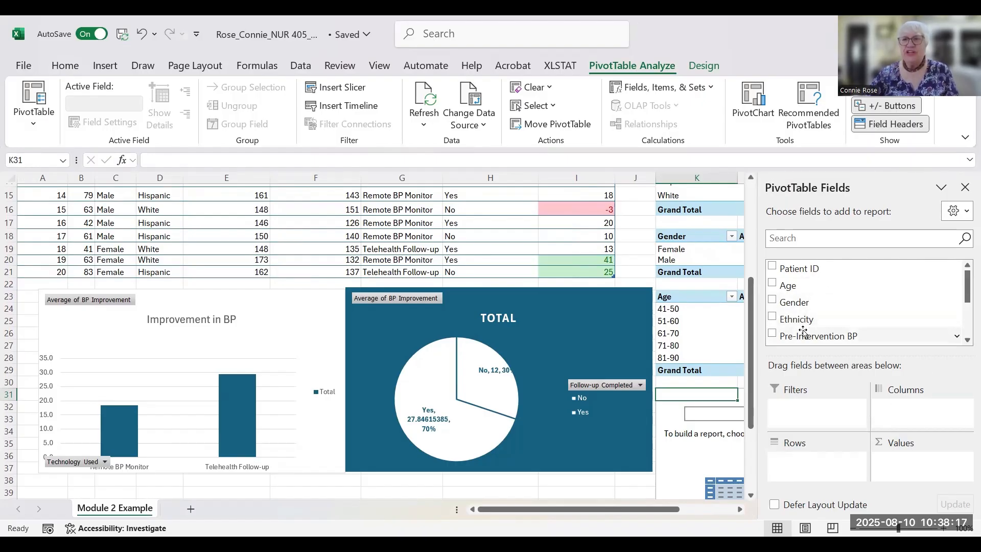
- Lay out the PivotTable: BP Improvement in Values, Technology Used in Rows, Follow-up Completed in Columns
scroll(967, 331, down, 1)
scroll(967, 331, down, 1)
drag(835, 326, 925, 469)
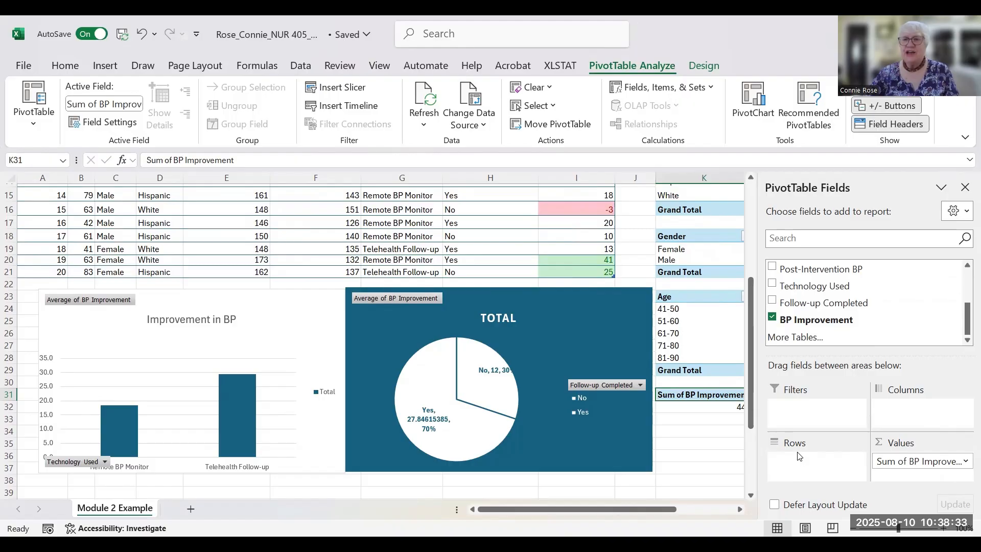
drag(816, 286, 812, 459)
drag(819, 304, 922, 409)
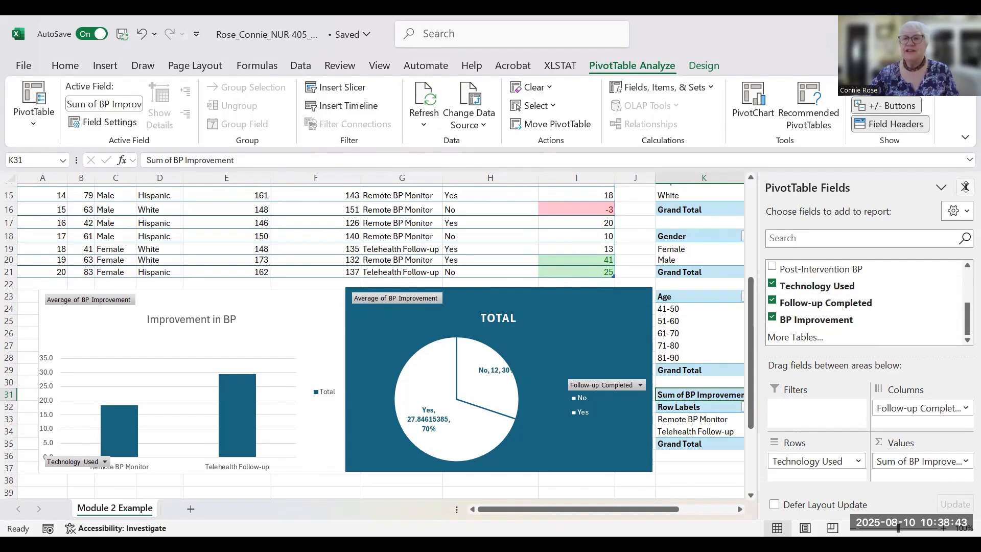
- Change the BP Improvement value field to summarize by Average instead of Sum
click(964, 462)
click(898, 449)
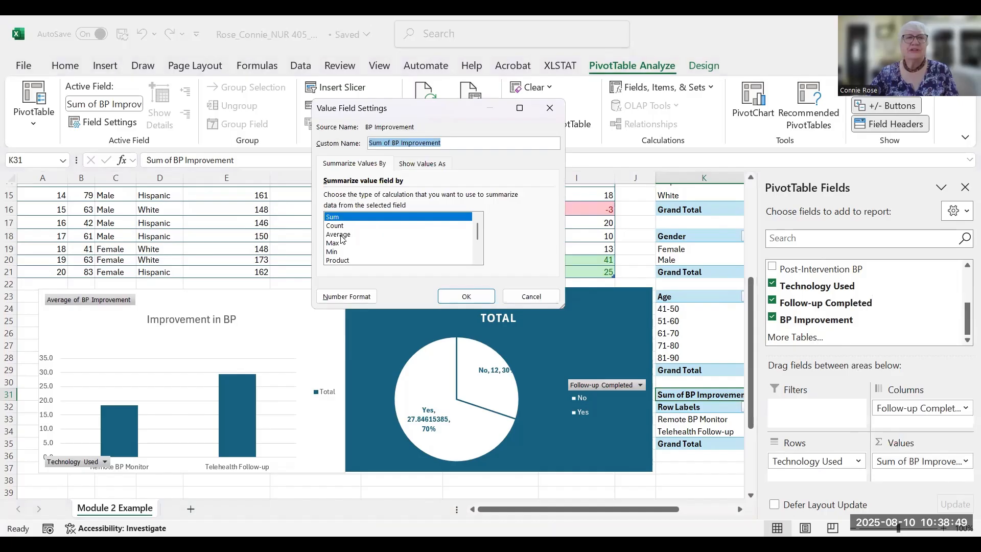
click(342, 235)
click(466, 296)
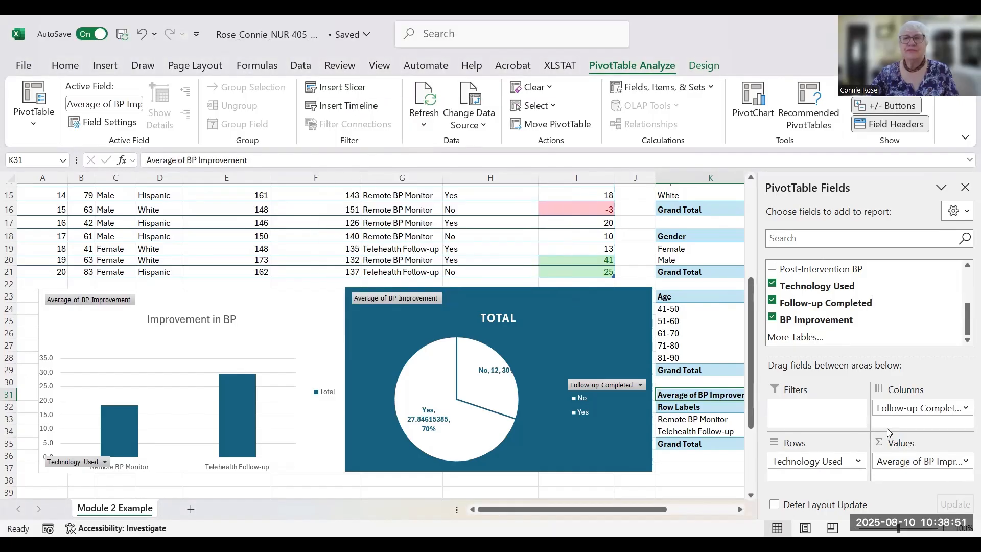
- Hide the field list, select the Yes and Grand Total averages M33:N34, and launch Number formatting
click(966, 189)
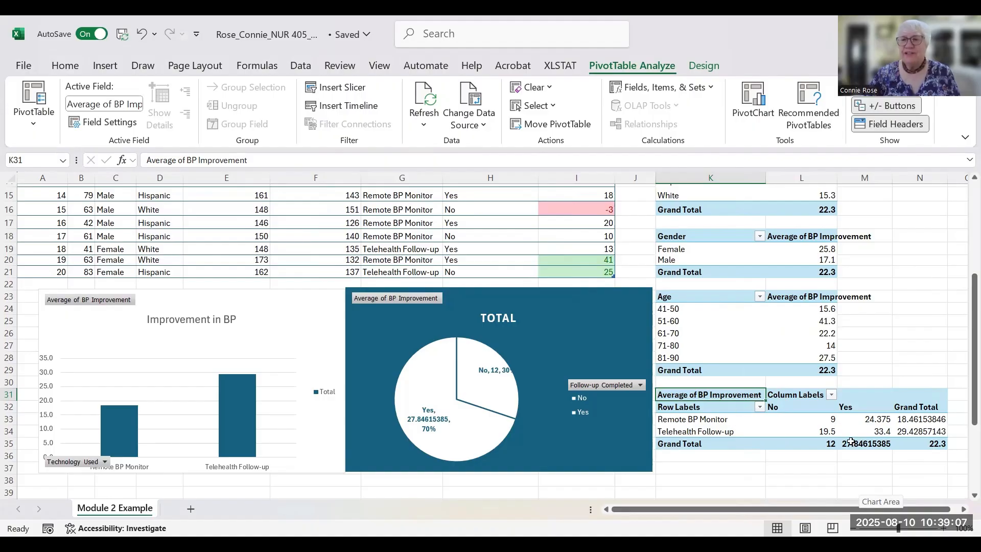
mouse_move(833, 425)
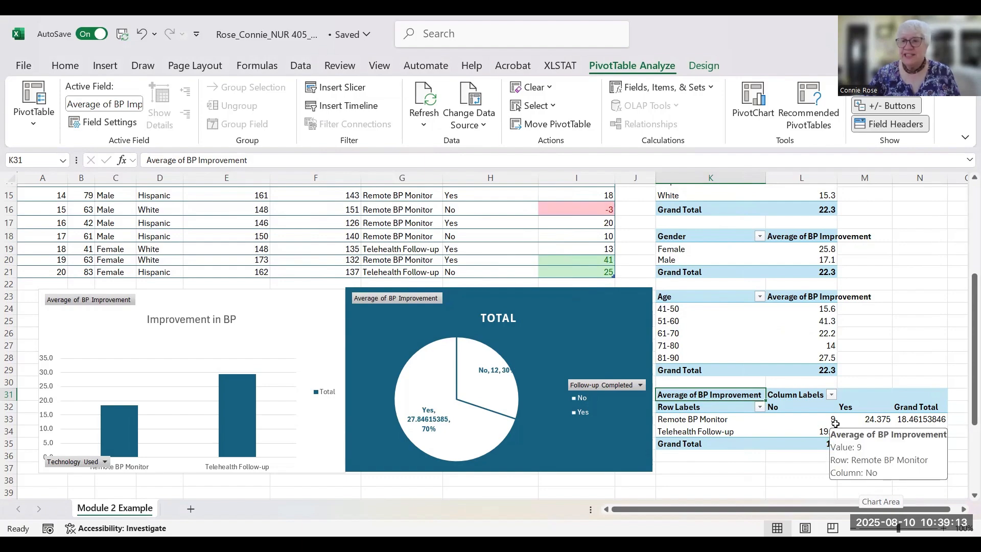
mouse_move(871, 425)
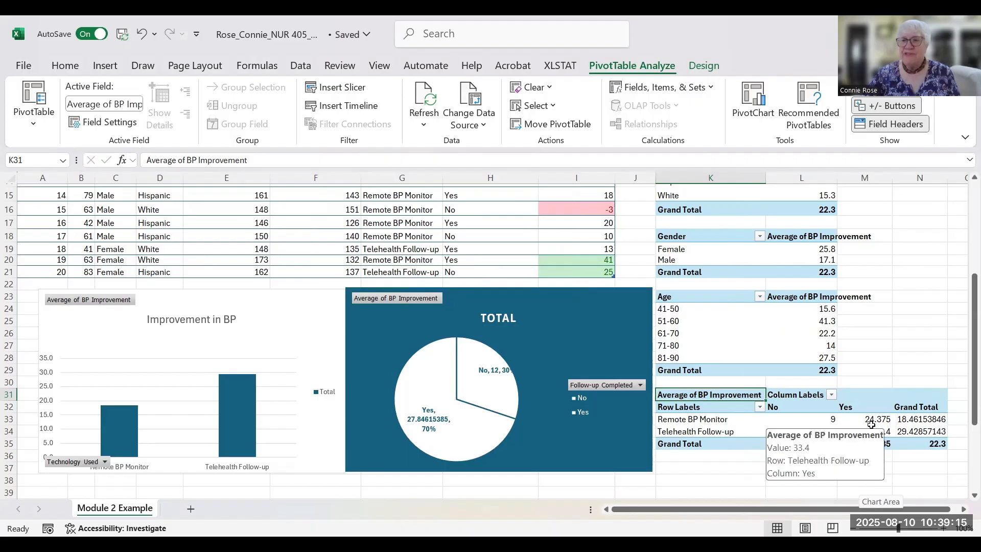
drag(875, 422, 915, 431)
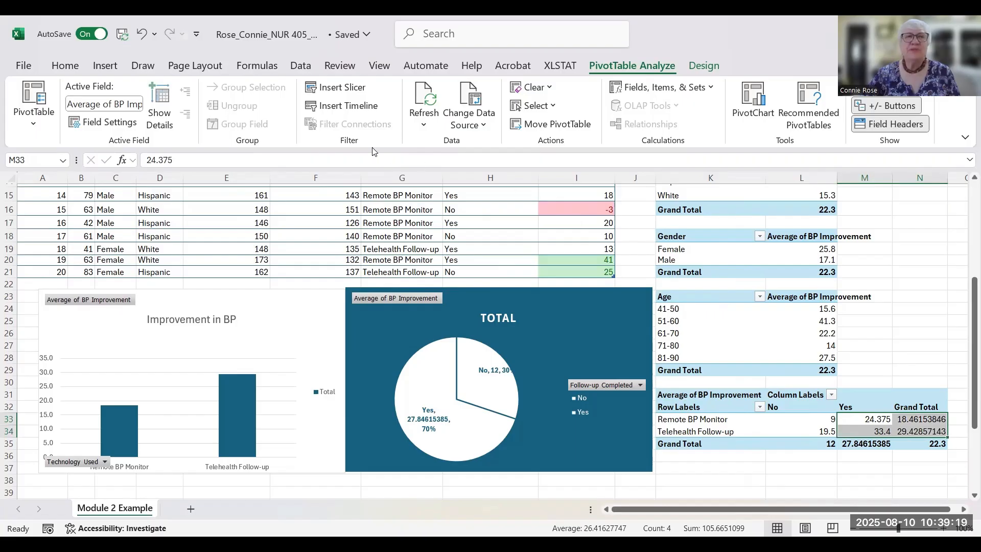
click(64, 67)
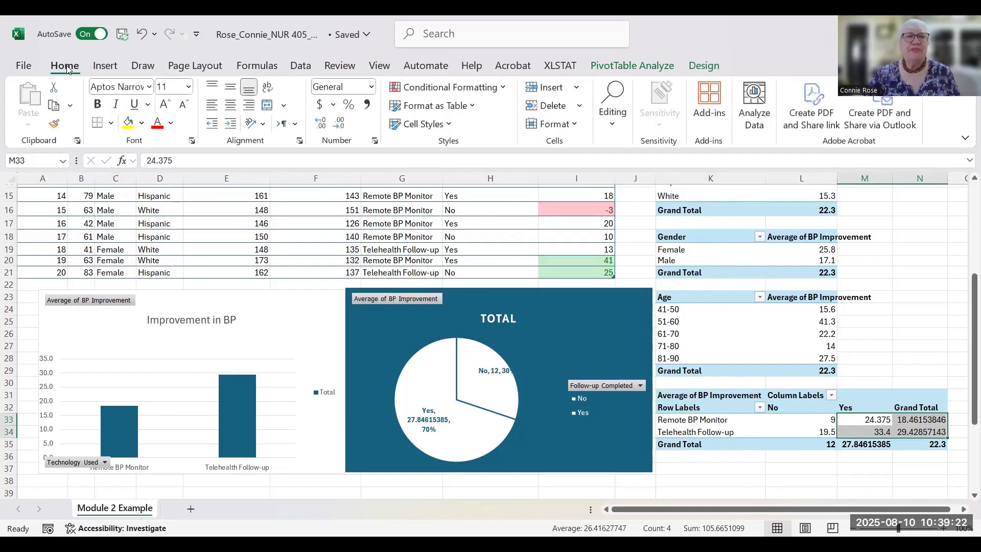
click(374, 141)
- Format the selected averages as Number with 1 decimal place, giving 24.4, 33.4, 18.5 and 29.4
click(295, 114)
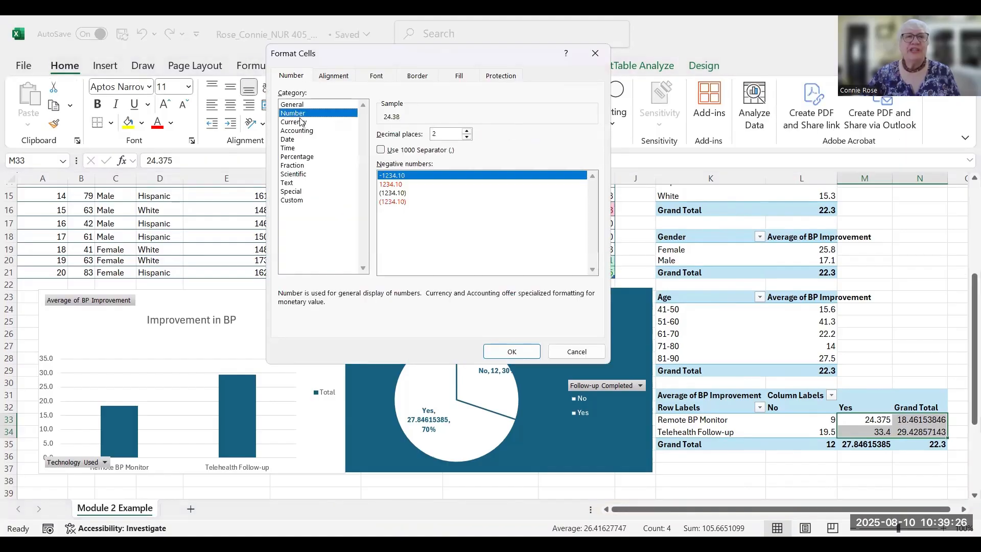
click(466, 136)
click(512, 352)
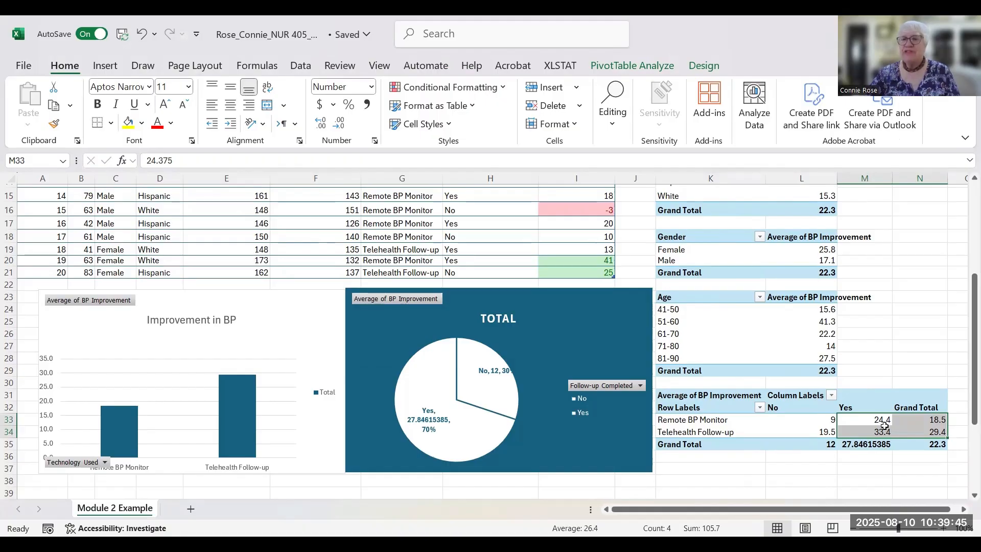
mouse_move(884, 424)
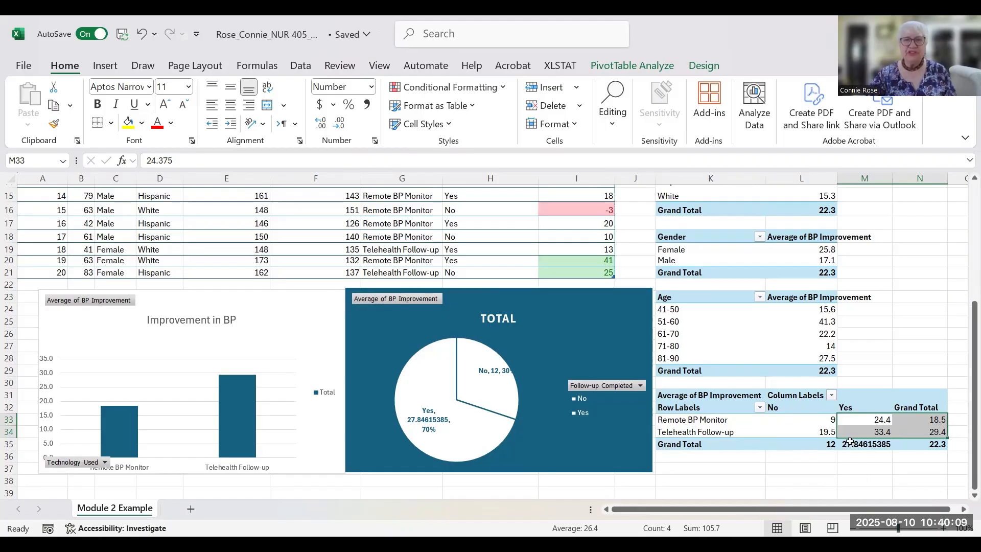
scroll(848, 442, up, 5)
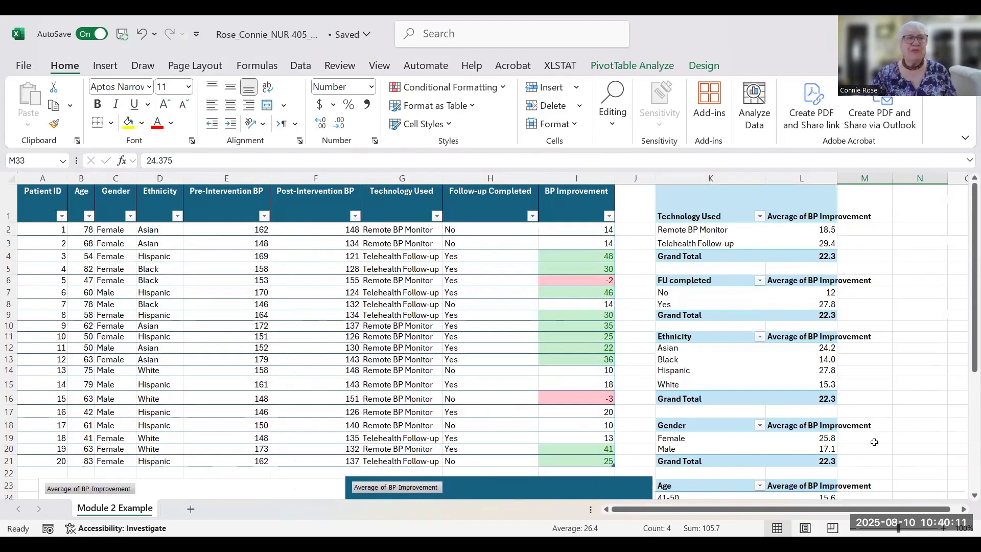